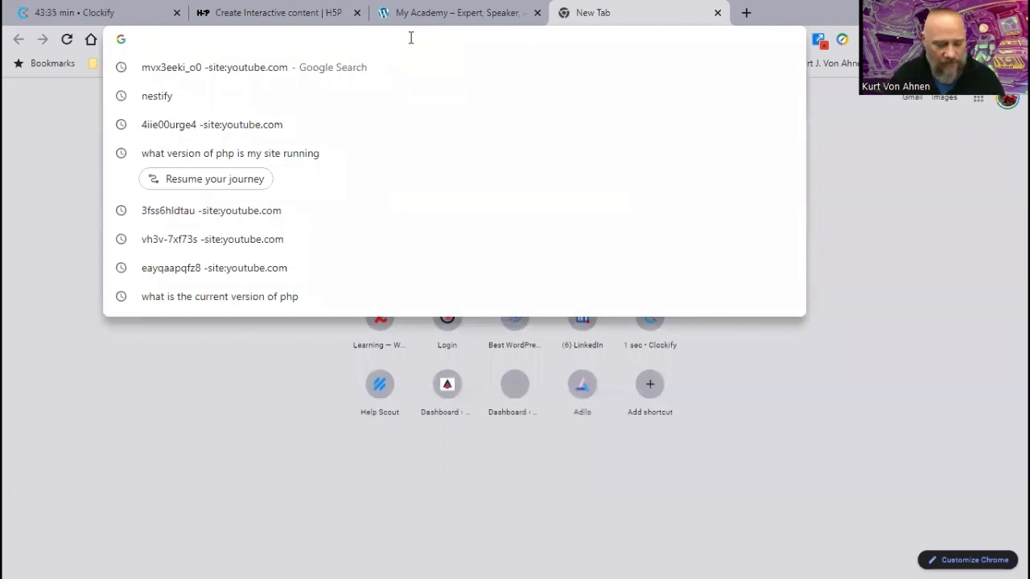
Step: Go to the h5p.org website and look over its home page
text(h5p.or)
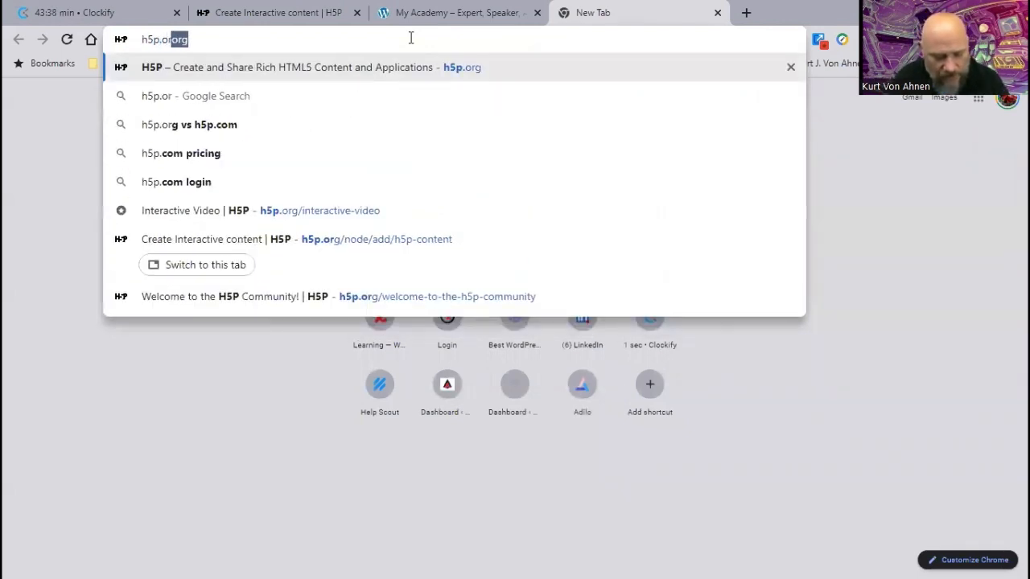
text(g)
key(Return)
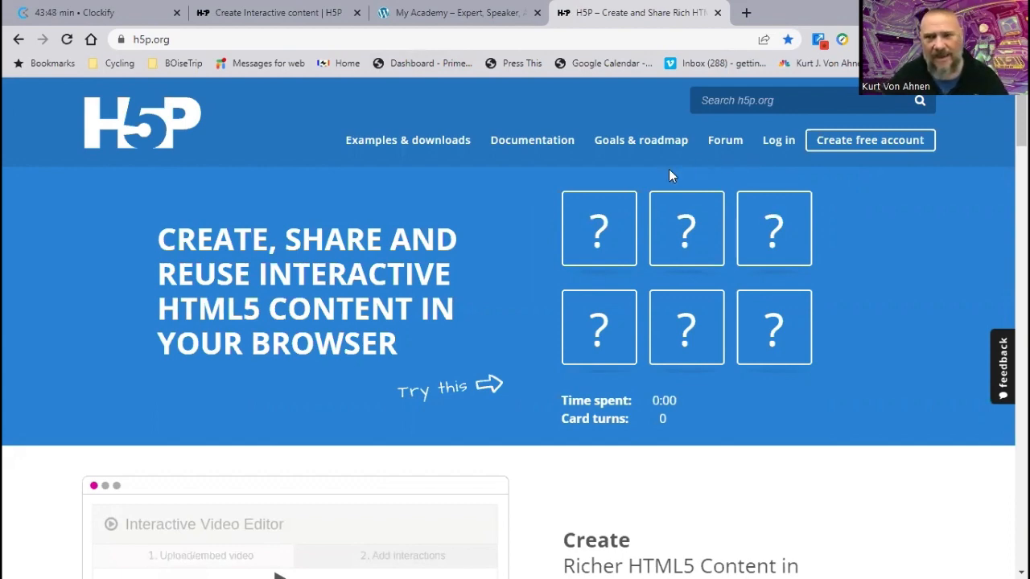
scroll(412, 301, down, 5)
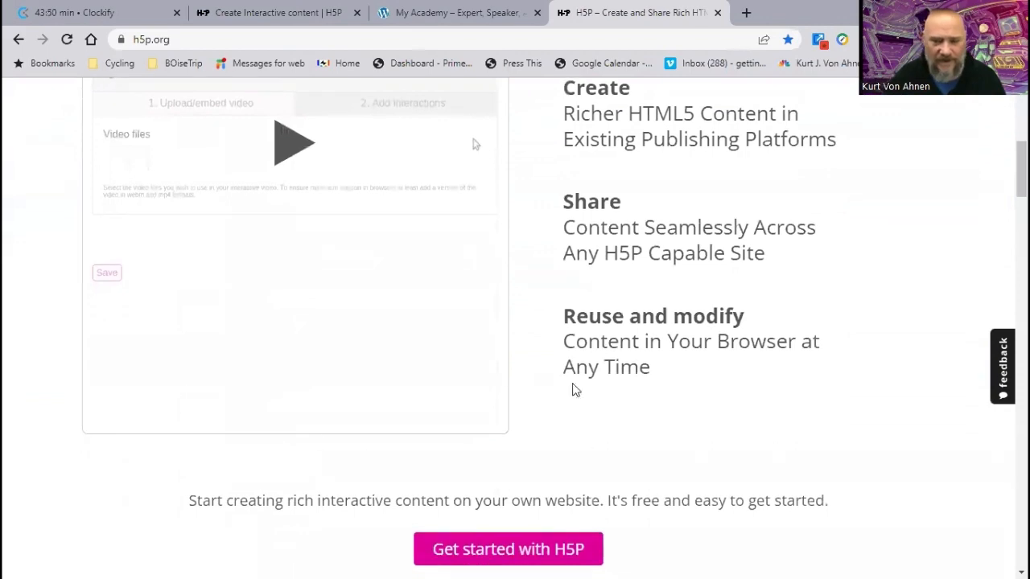
scroll(506, 296, up, 5)
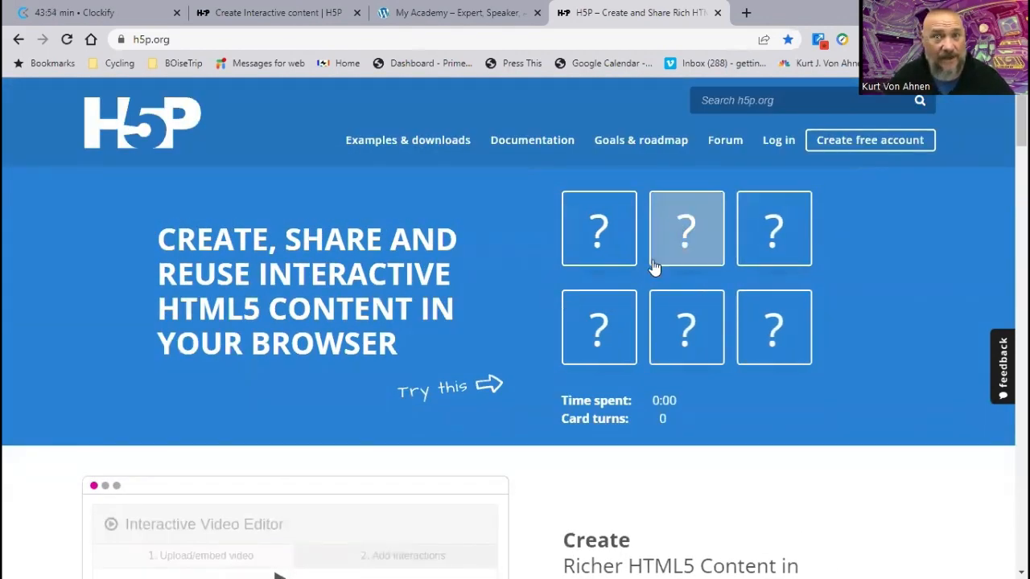
Step: Play the memory card demo on the H5P home page, turning over cards until all three pairs are matched
click(600, 236)
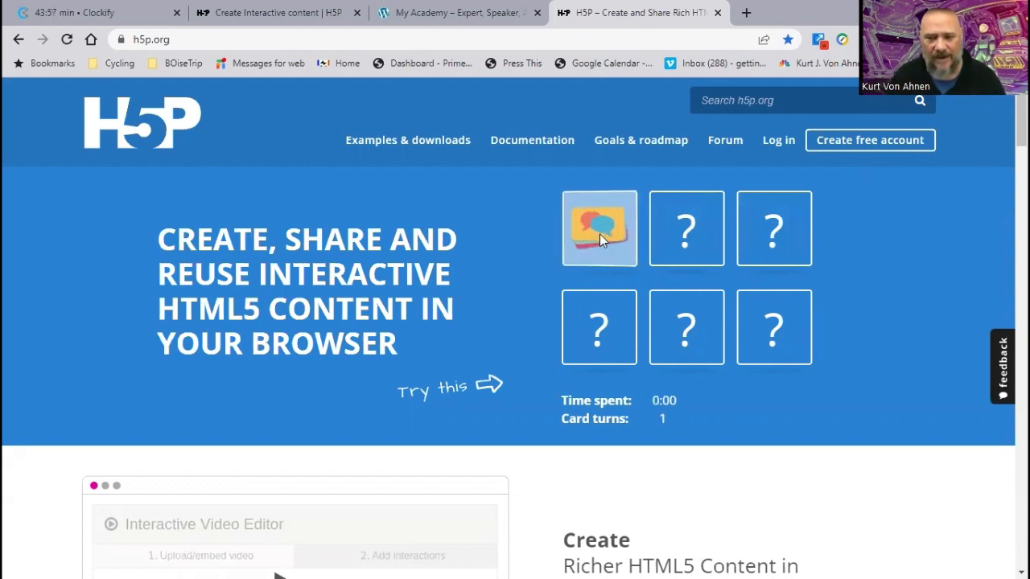
click(787, 232)
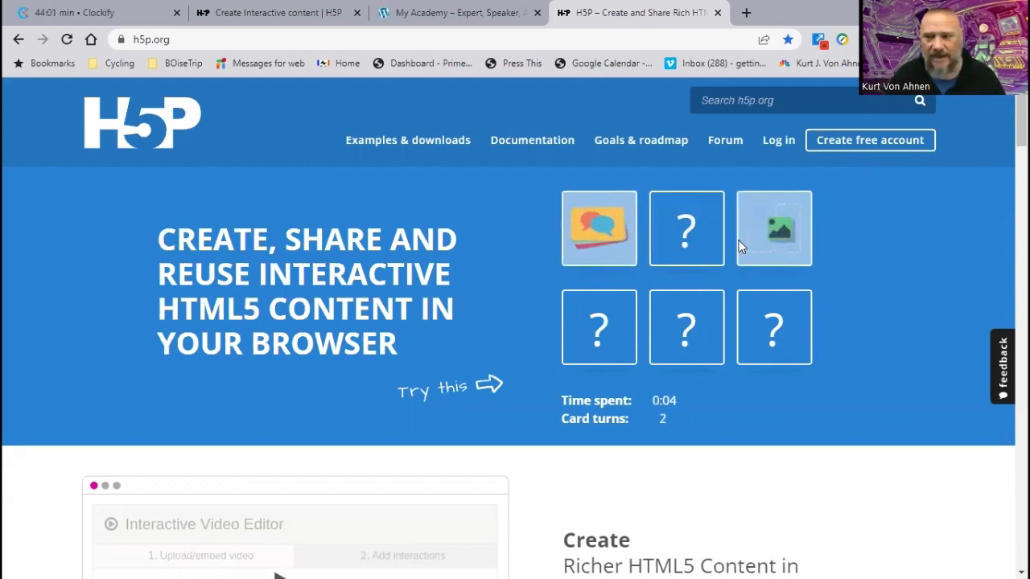
click(686, 233)
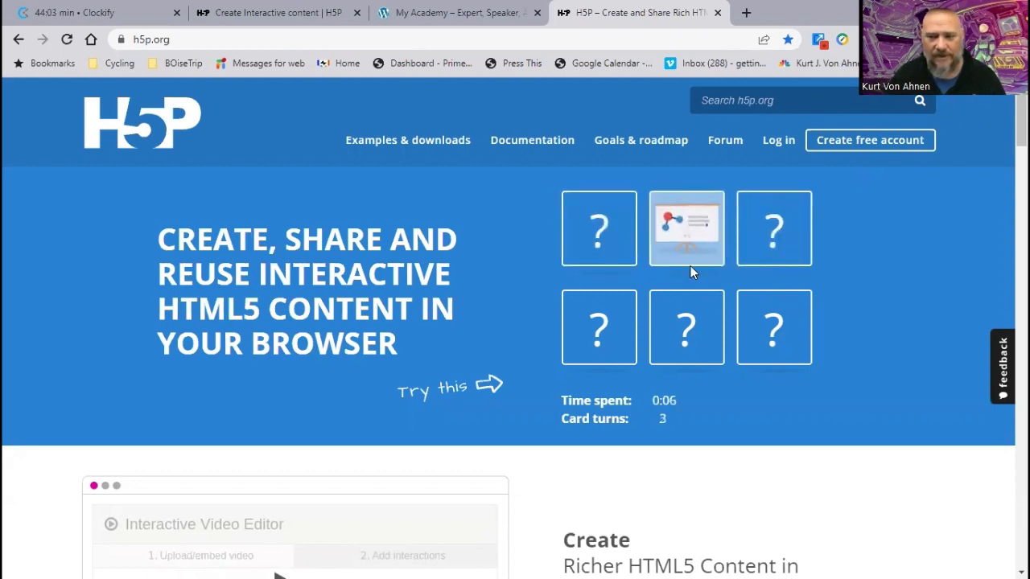
click(685, 337)
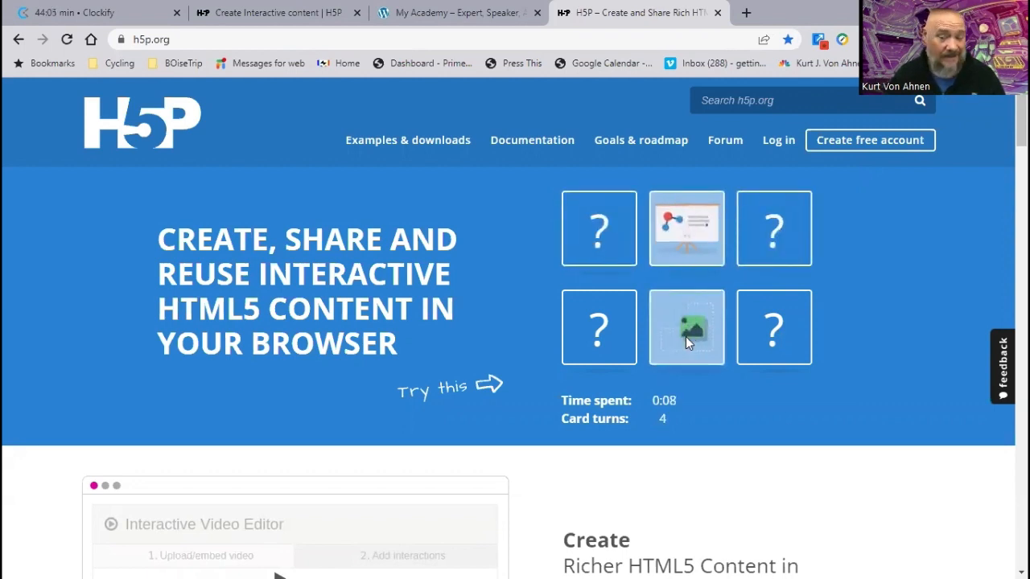
click(605, 327)
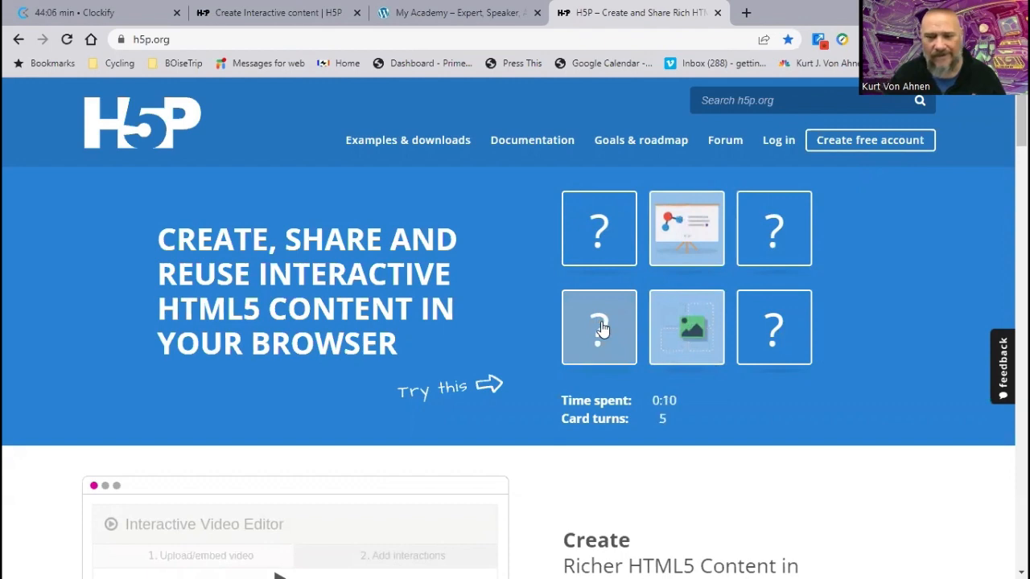
click(608, 227)
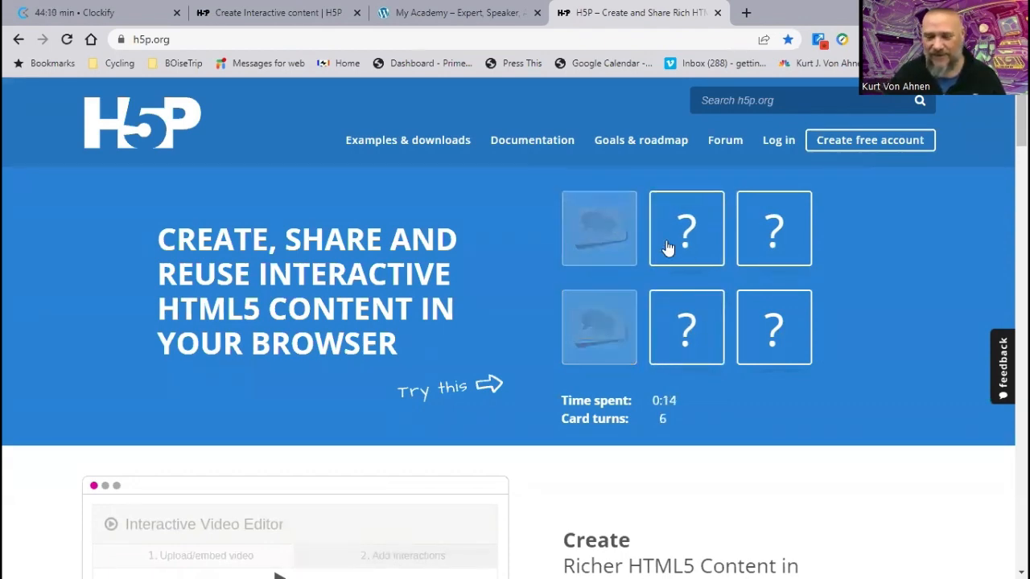
click(781, 331)
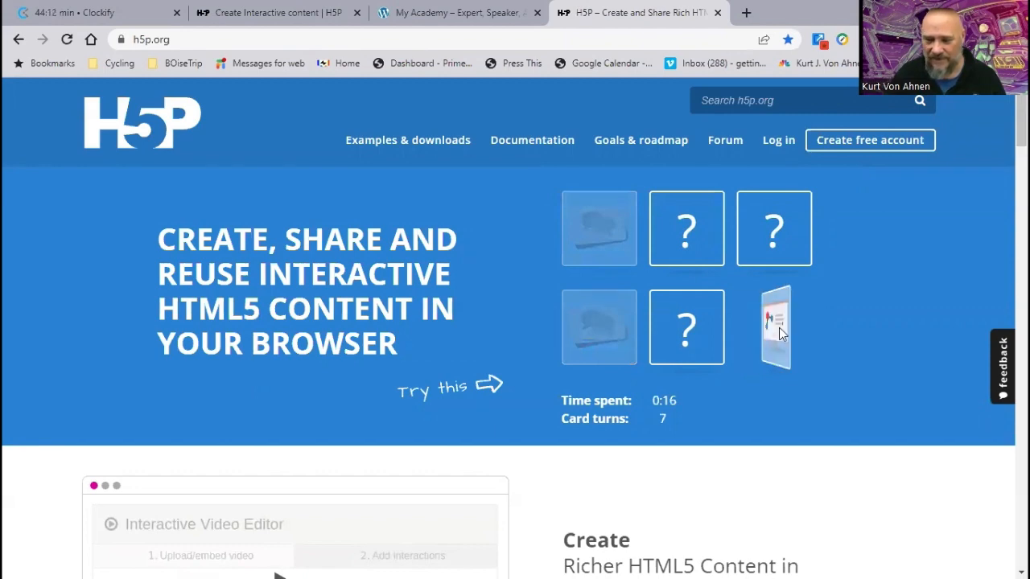
click(679, 233)
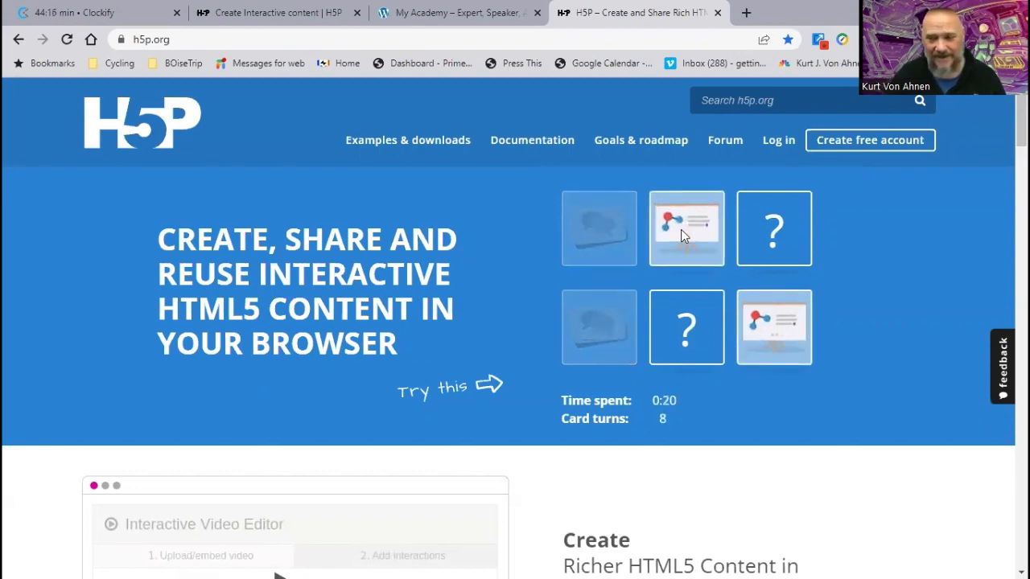
click(784, 235)
click(688, 333)
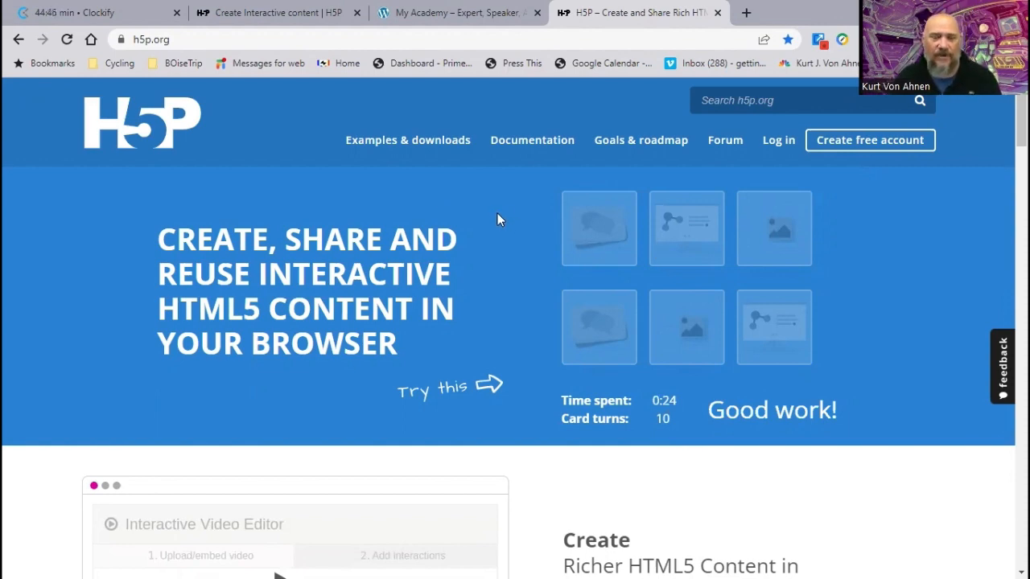
Step: Switch to the My Academy WordPress site and open the page for adding new plugins in its admin area
click(452, 12)
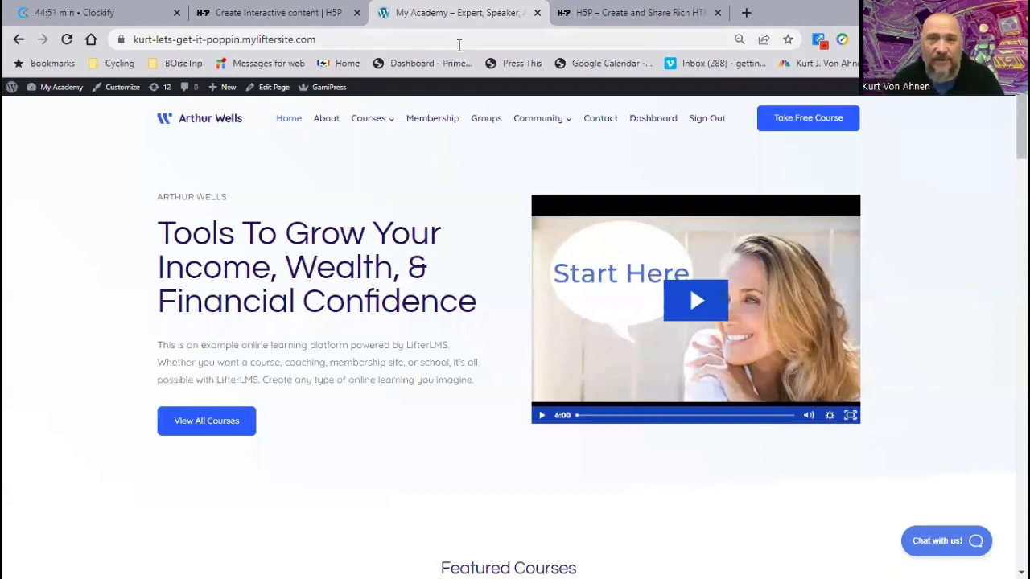
mouse_move(58, 96)
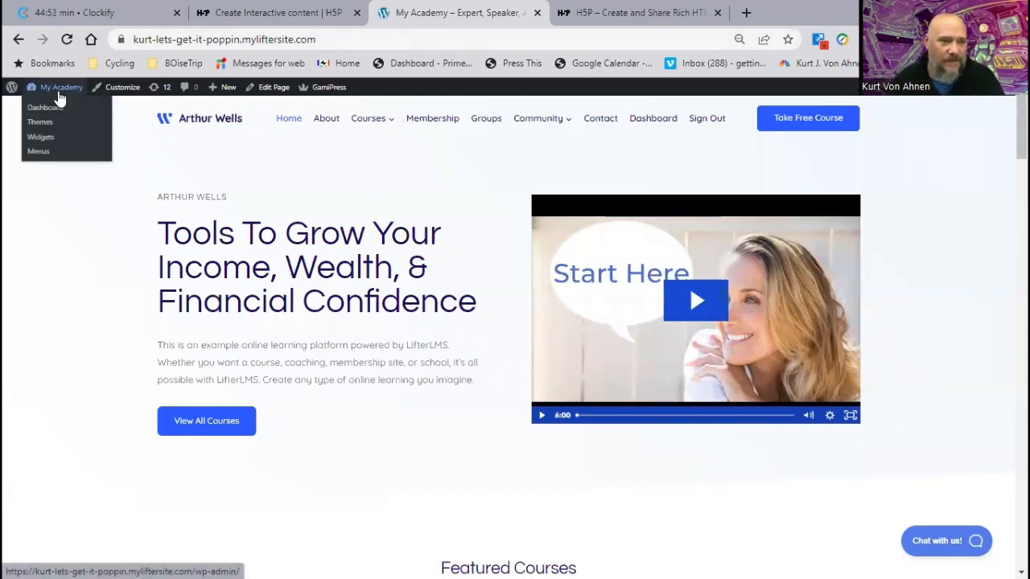
click(80, 147)
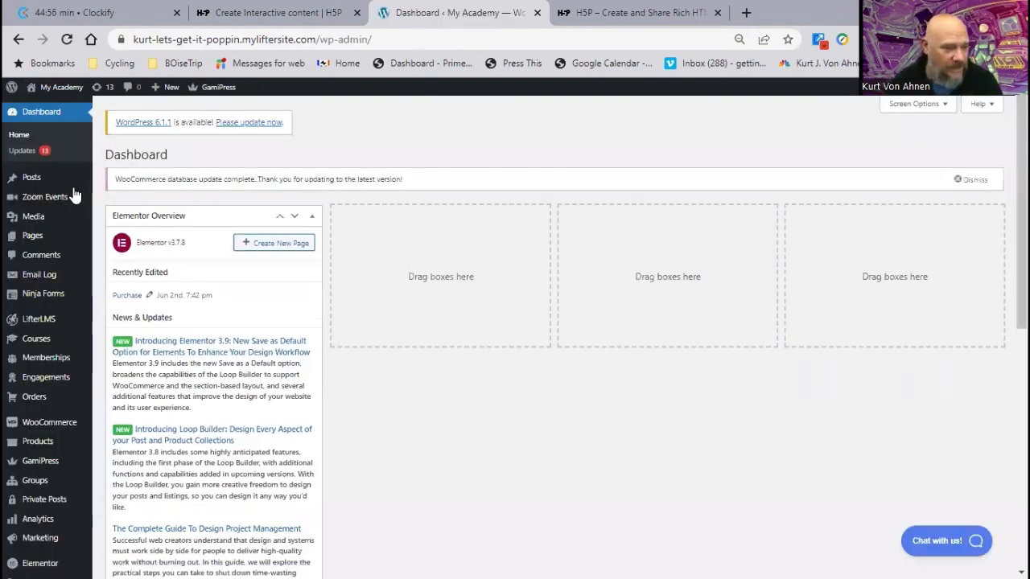
scroll(30, 499, down, 2)
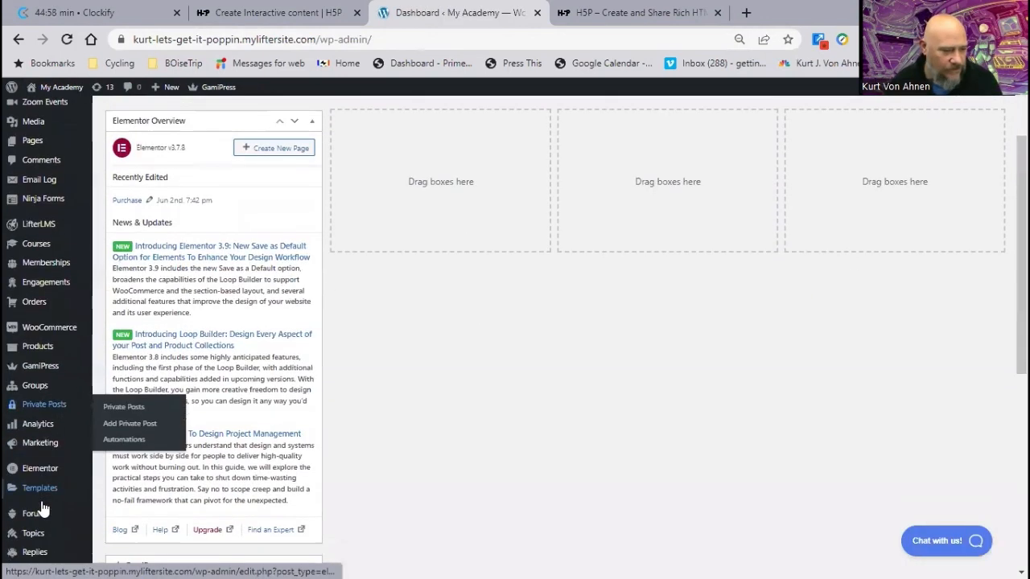
scroll(25, 451, down, 2)
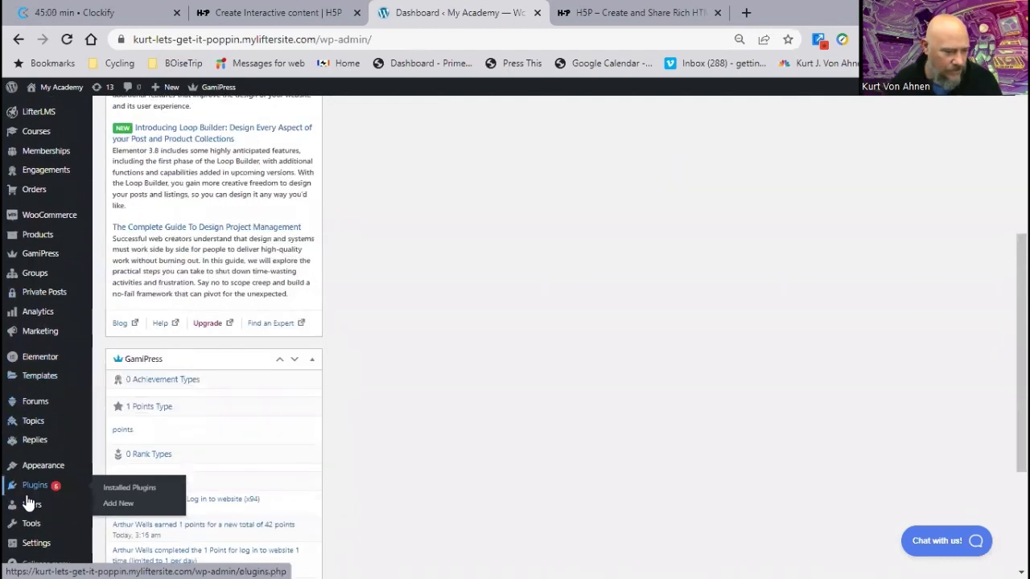
click(118, 505)
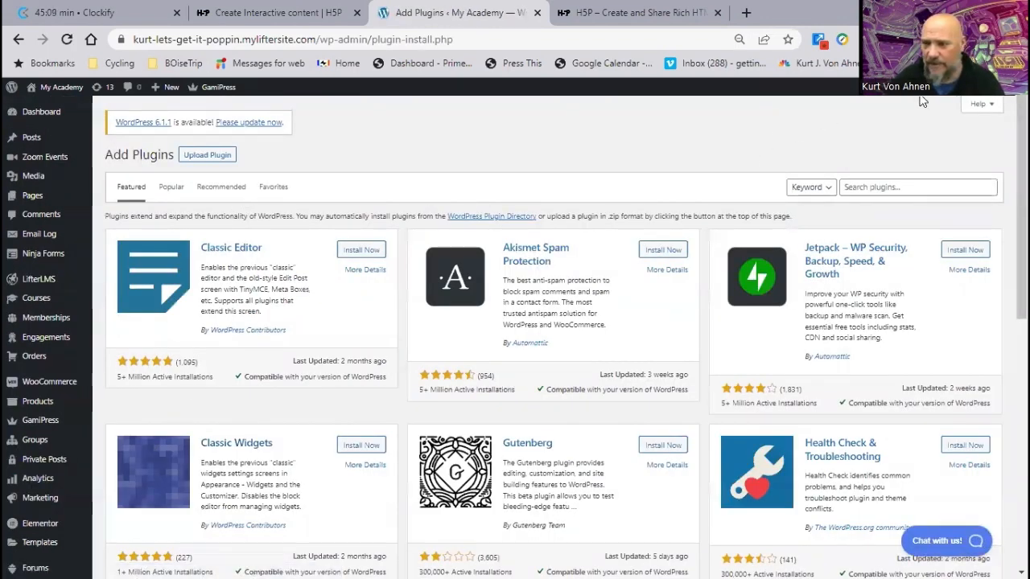
Step: Search the plugin directory for "h5p" and install the Interactive Content – H5P plugin
click(865, 186)
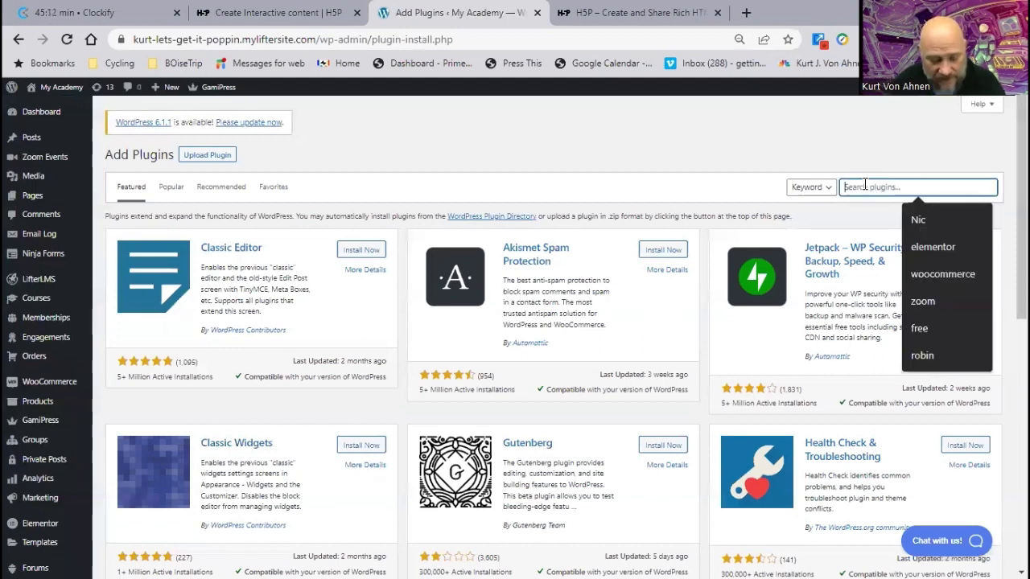
text(h5p)
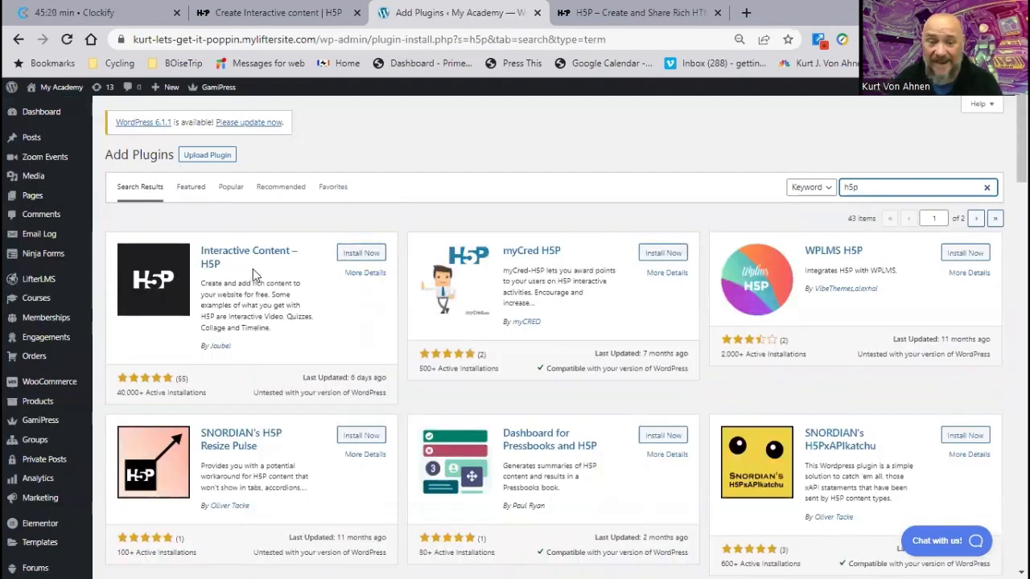
click(354, 256)
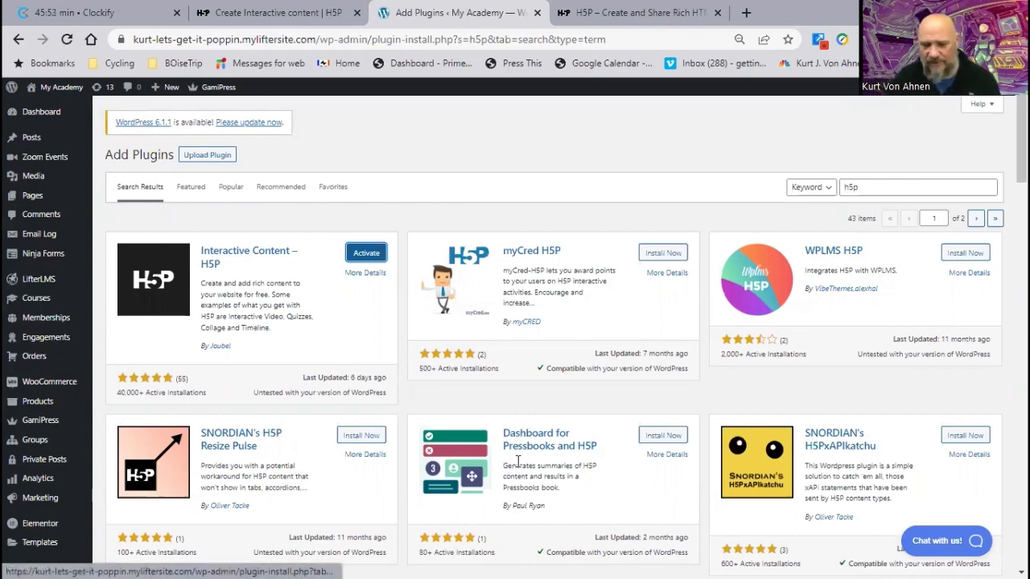
Step: Look through the other H5P-related plugins in the search results, such as the GamiPress and myCred integrations
scroll(619, 453, down, 4)
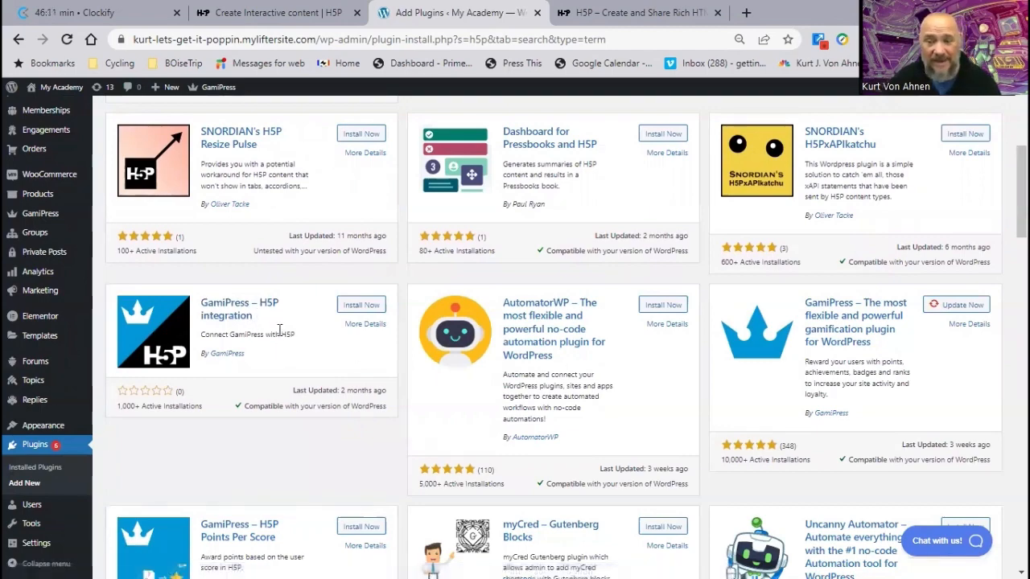
scroll(282, 336, down, 3)
scroll(341, 352, up, 1)
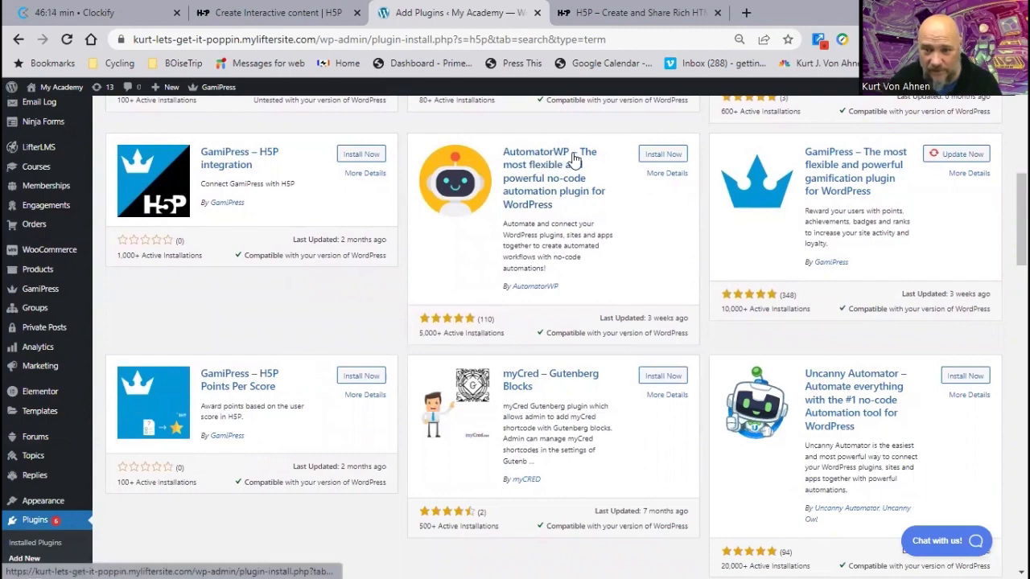
scroll(338, 303, down, 3)
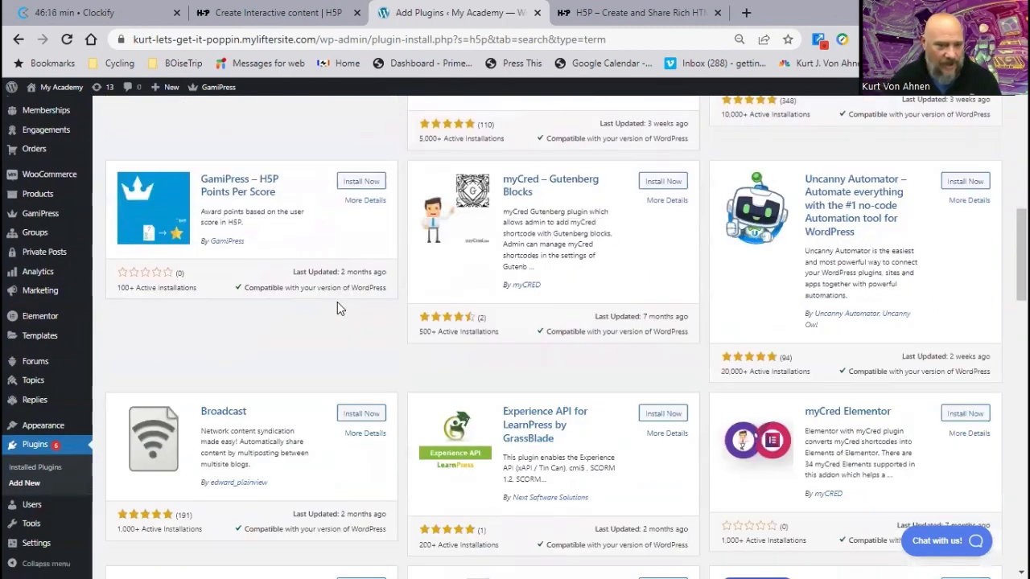
scroll(337, 301, down, 1)
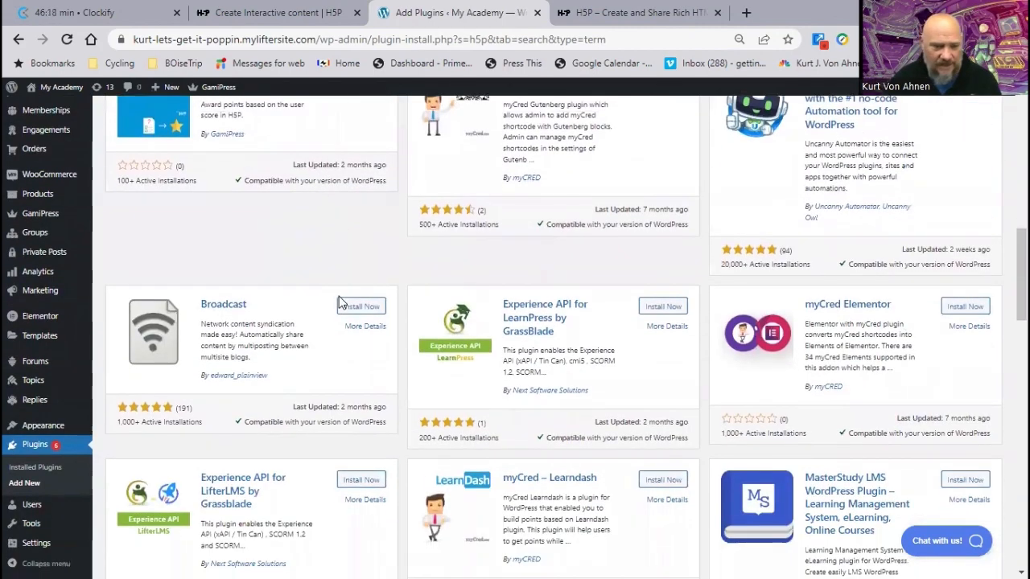
scroll(339, 297, down, 1)
scroll(348, 298, up, 8)
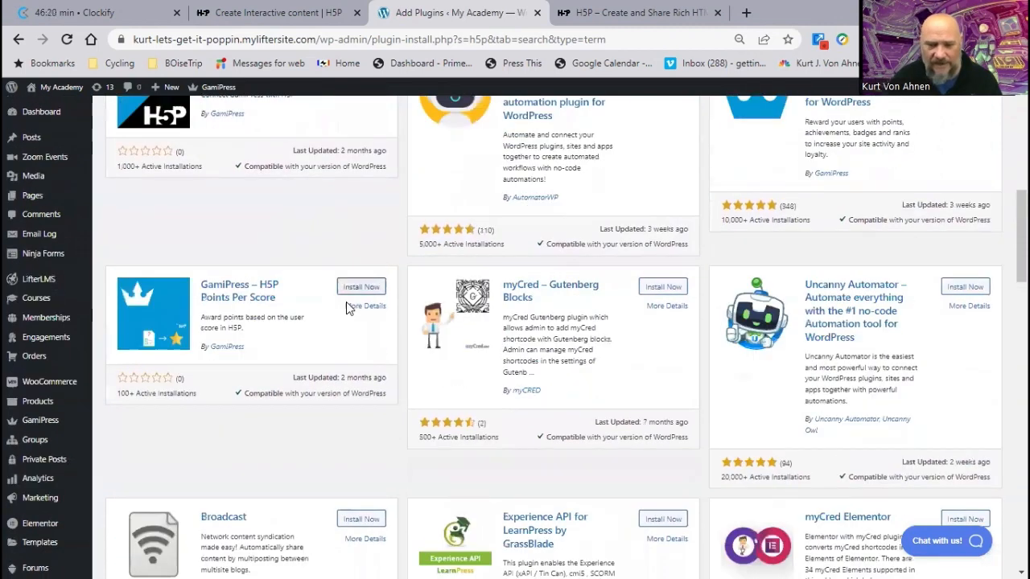
Step: Activate the Interactive Content – H5P plugin and open the list of all H5P content
click(363, 255)
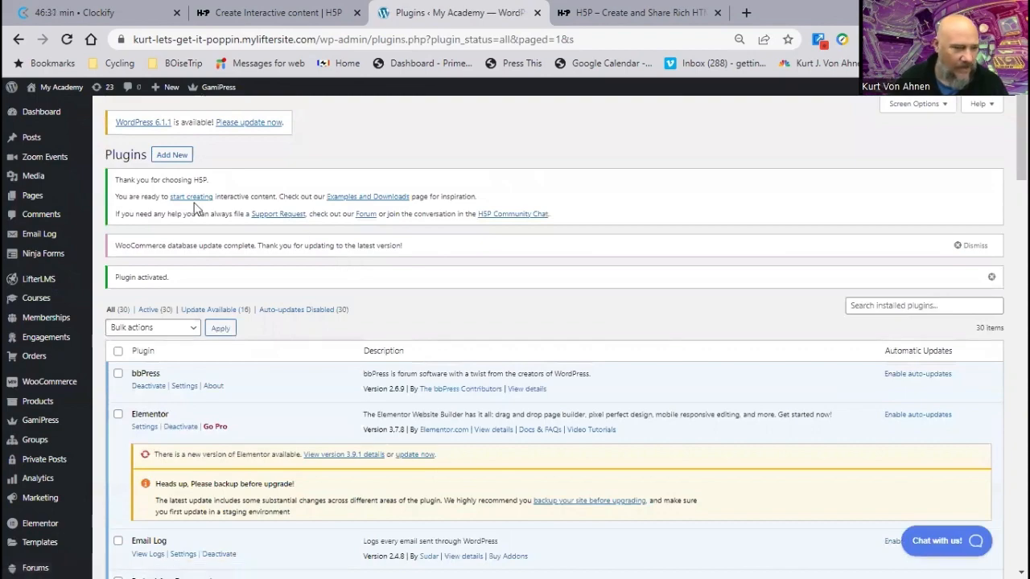
mouse_move(72, 294)
scroll(72, 298, down, 5)
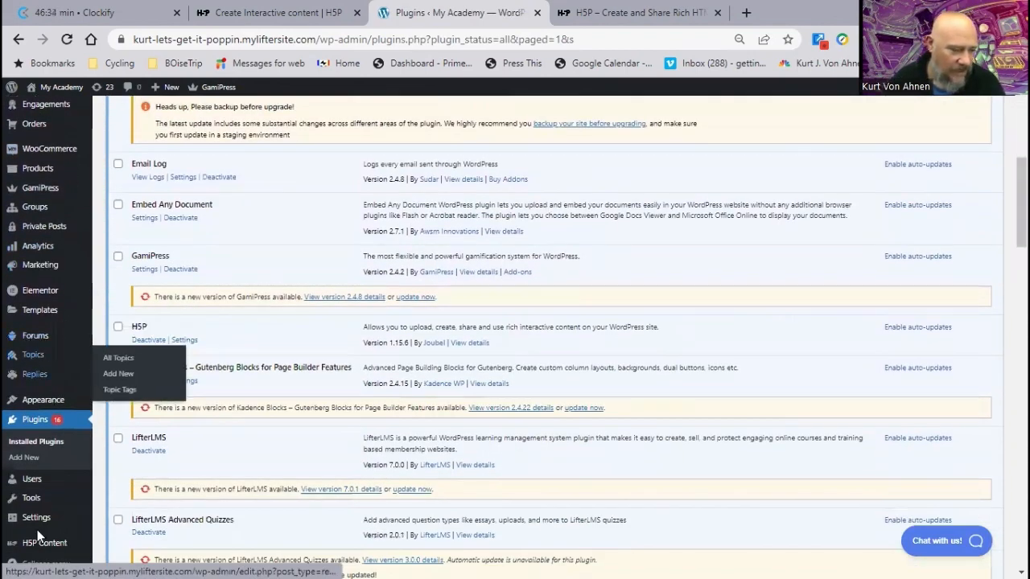
mouse_move(33, 544)
scroll(33, 544, down, 3)
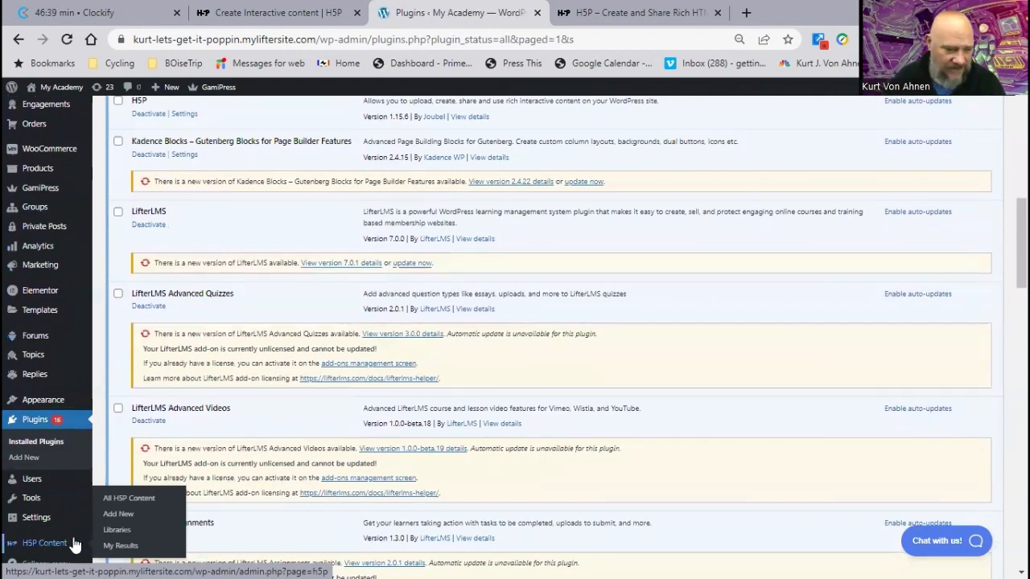
click(125, 500)
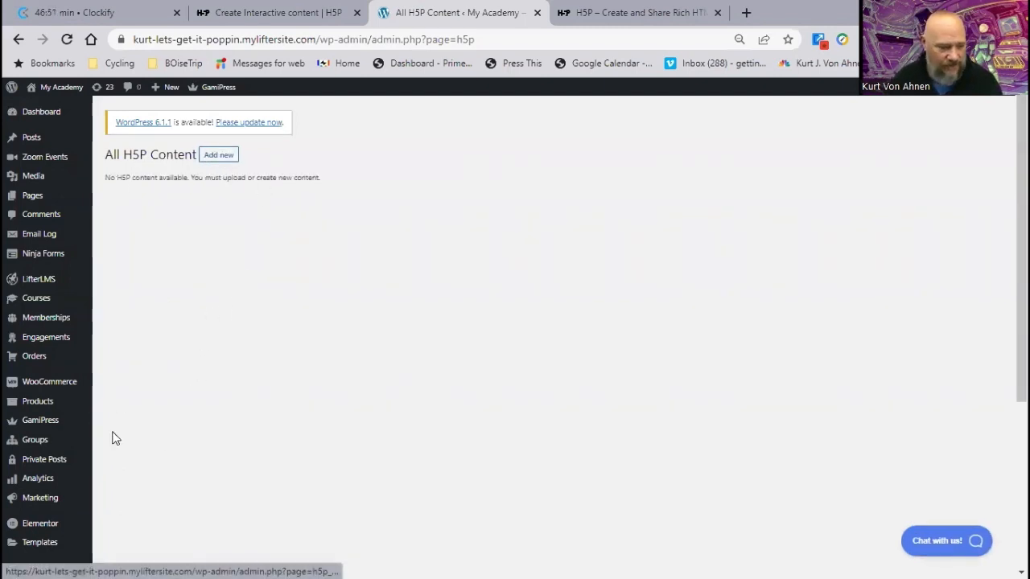
Step: Start adding new H5P content and consent to using the H5P Hub to reach its list of content types
scroll(39, 523, down, 1)
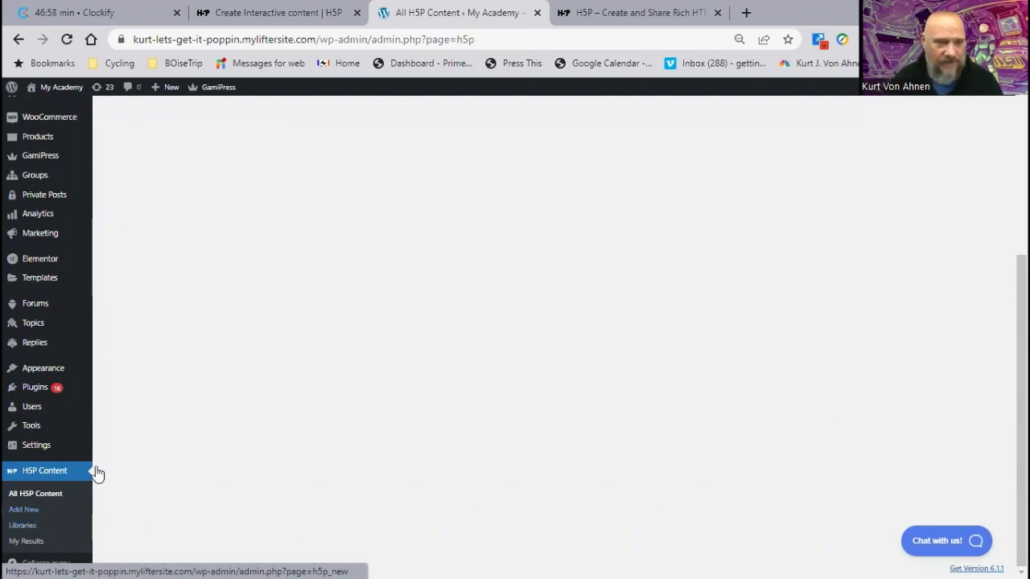
click(219, 157)
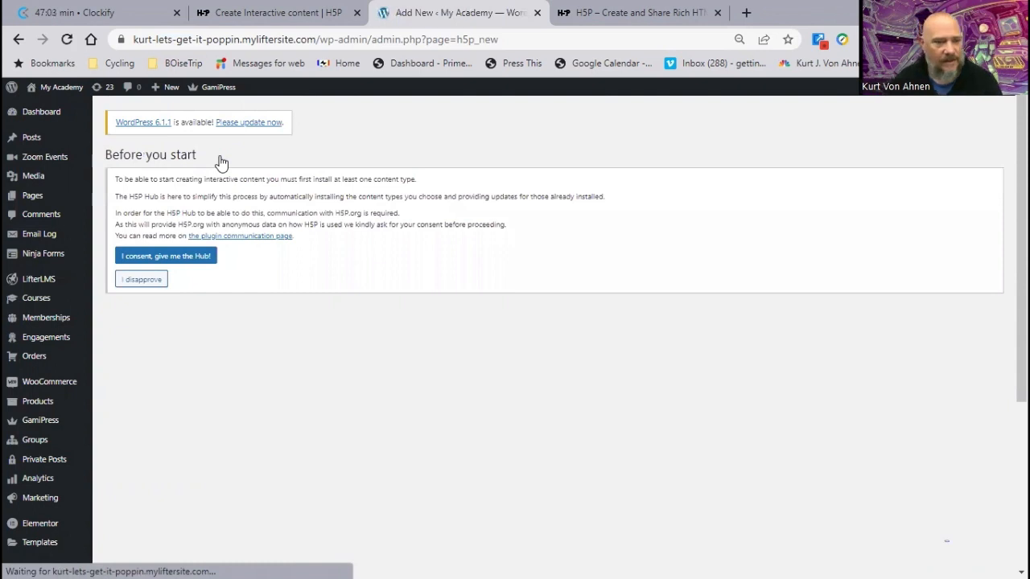
click(147, 259)
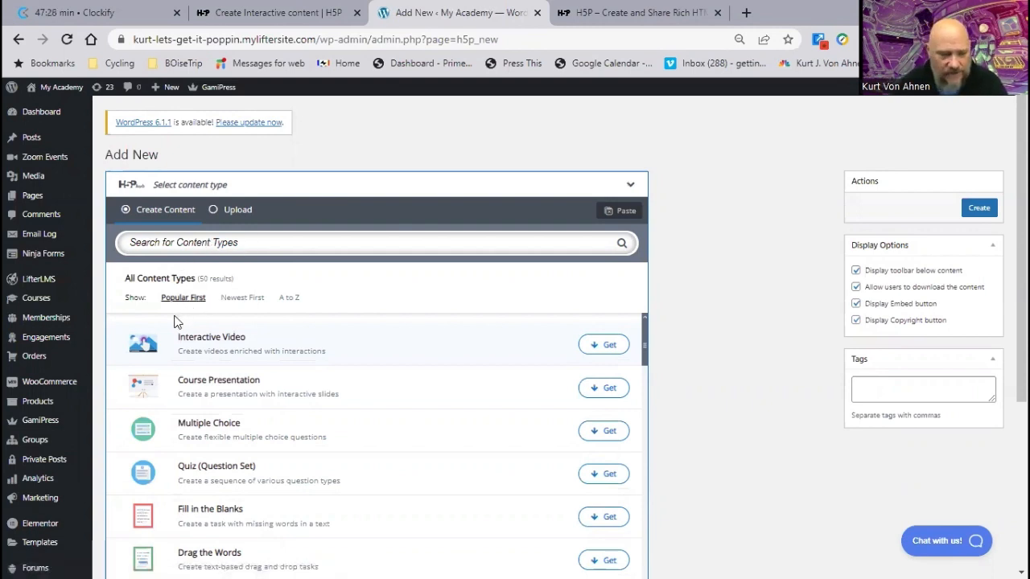
scroll(191, 322, down, 2)
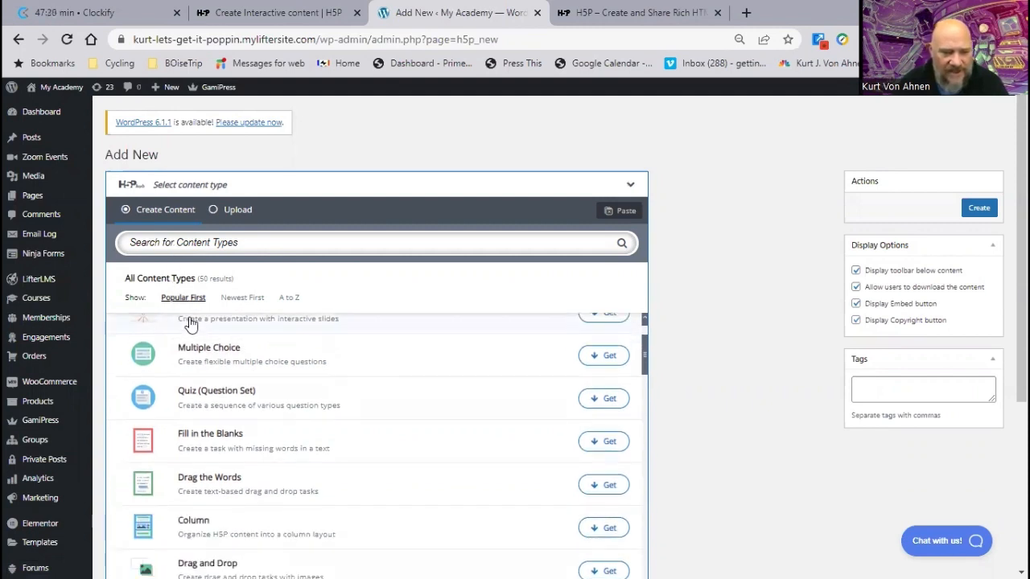
Step: Open the details of the Interactive Video content type in the H5P Hub and try to install it
scroll(193, 330, up, 2)
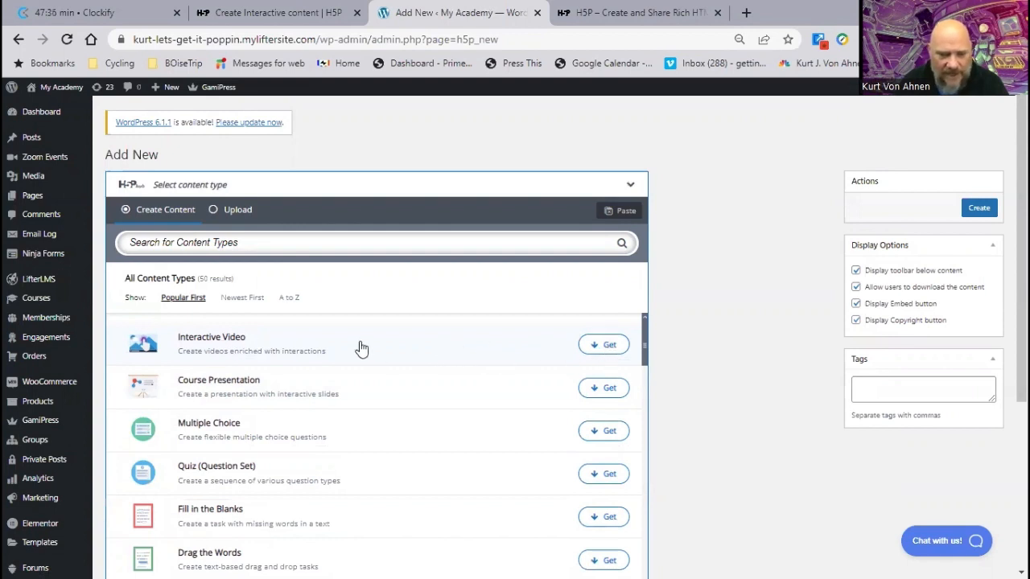
click(215, 346)
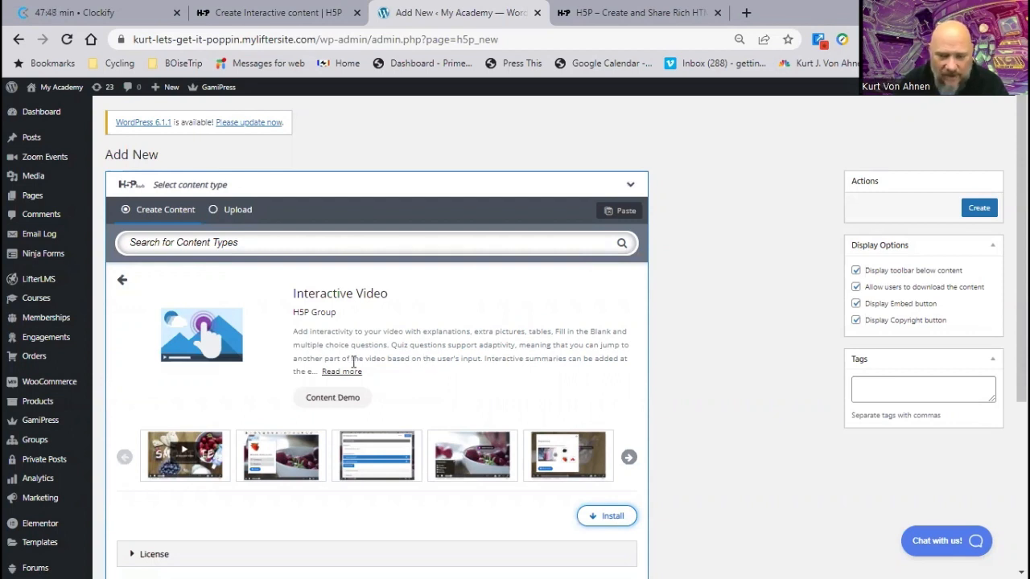
scroll(456, 364, down, 1)
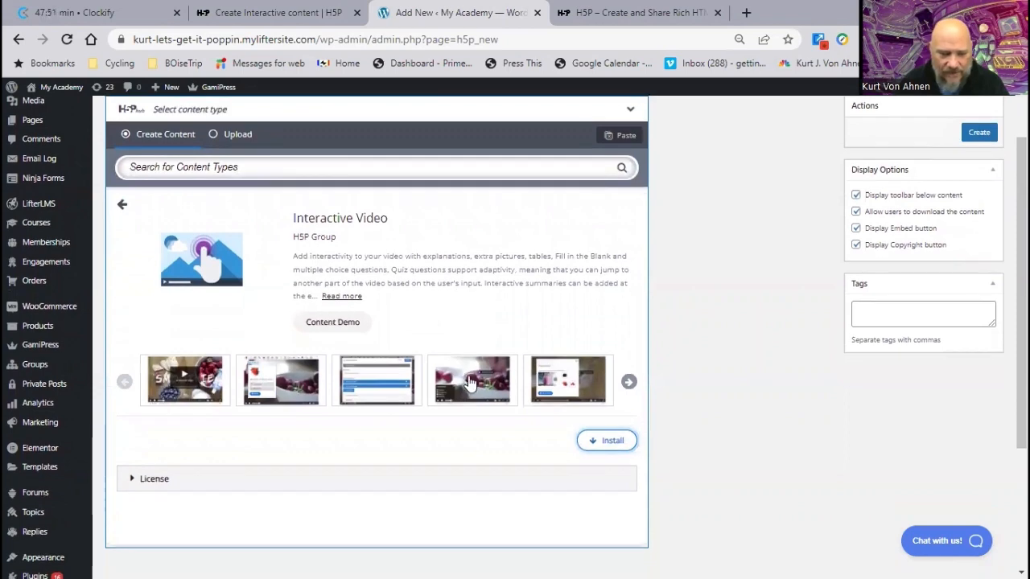
click(611, 442)
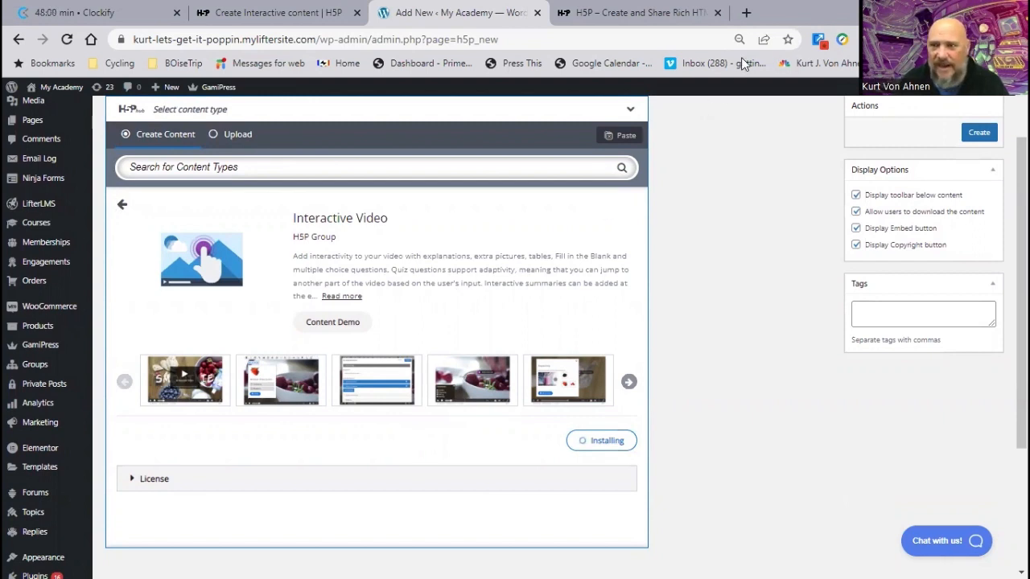
Step: Switch to YouTube in a new browser tab, search for "lifterlms" and open the LifterLMS channel
click(746, 15)
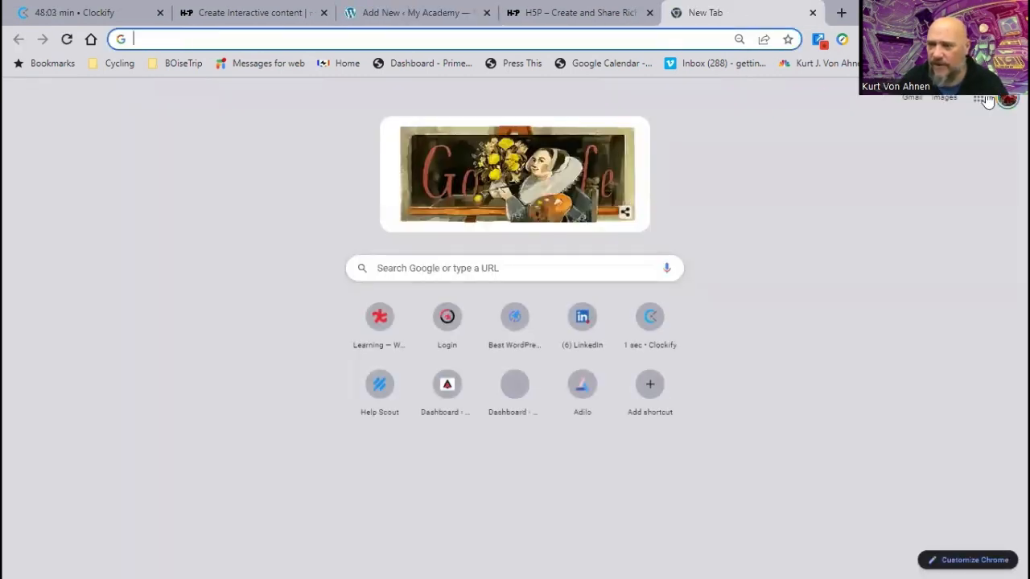
click(977, 98)
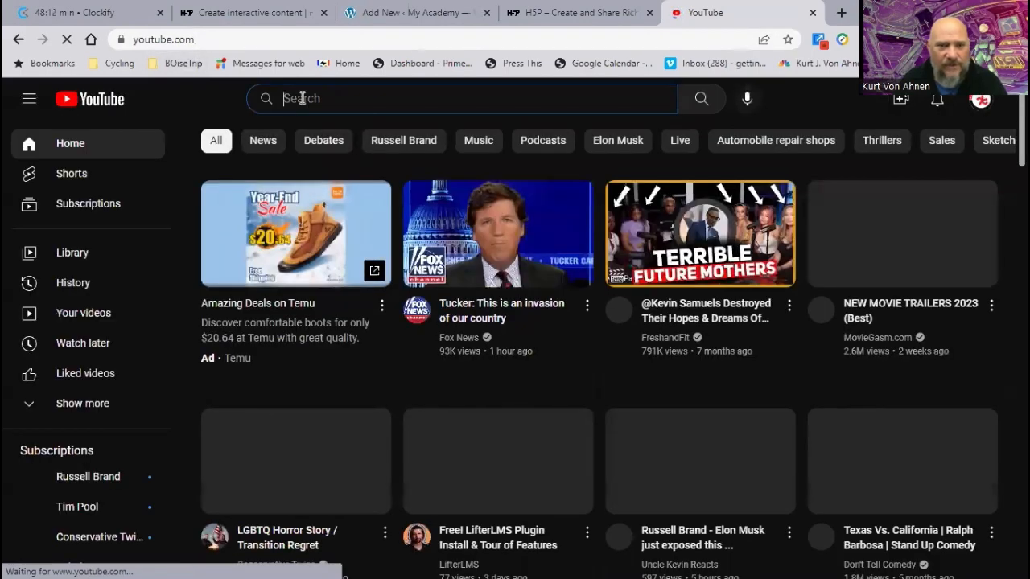
click(300, 98)
text(lifterlms)
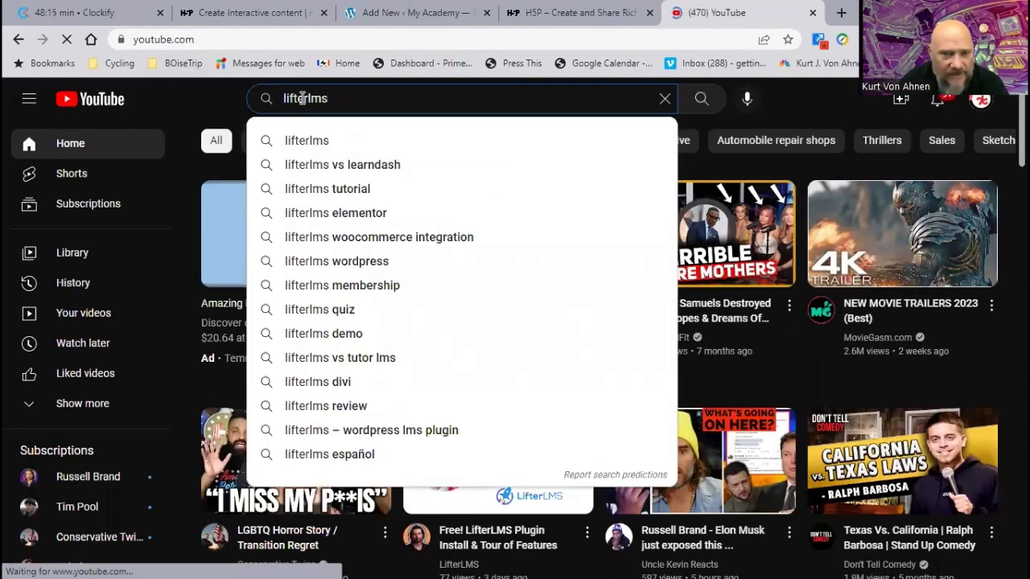
key(Return)
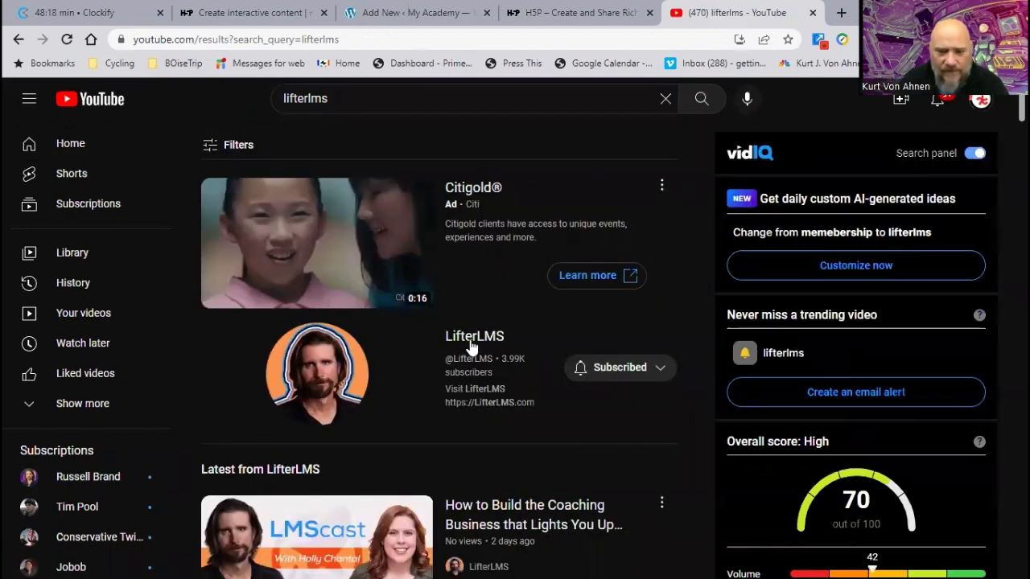
click(476, 338)
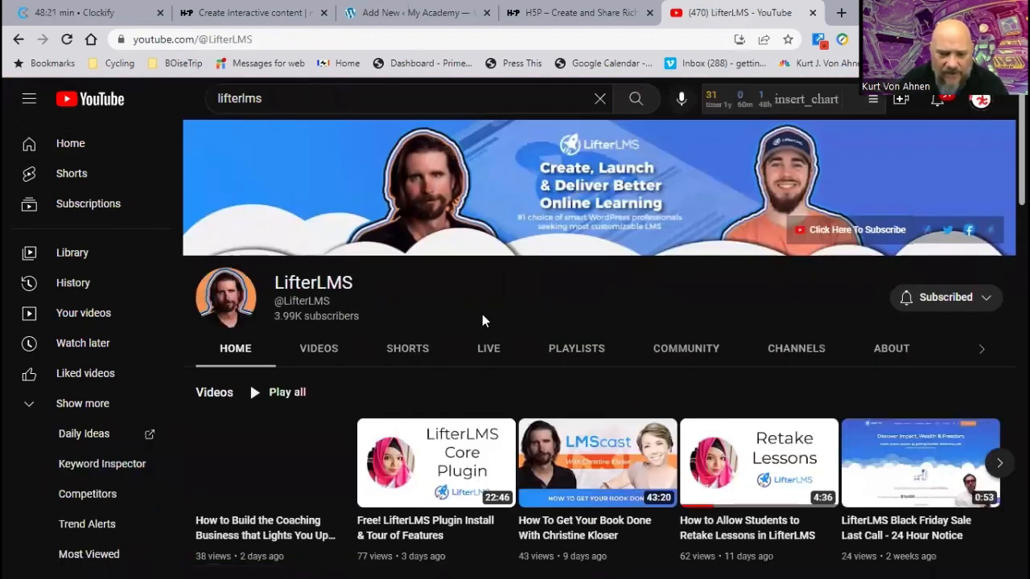
Step: Browse the LifterLMS channel's uploaded videos and open "What is the LifterLMS 30-Day Demo Site?"
scroll(469, 345, down, 1)
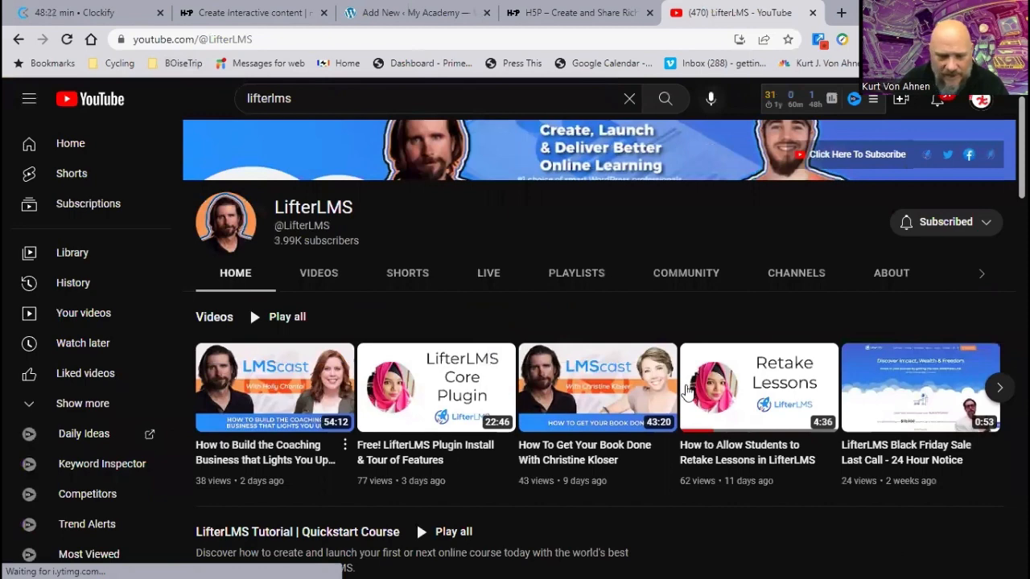
scroll(362, 315, down, 1)
scroll(362, 315, up, 2)
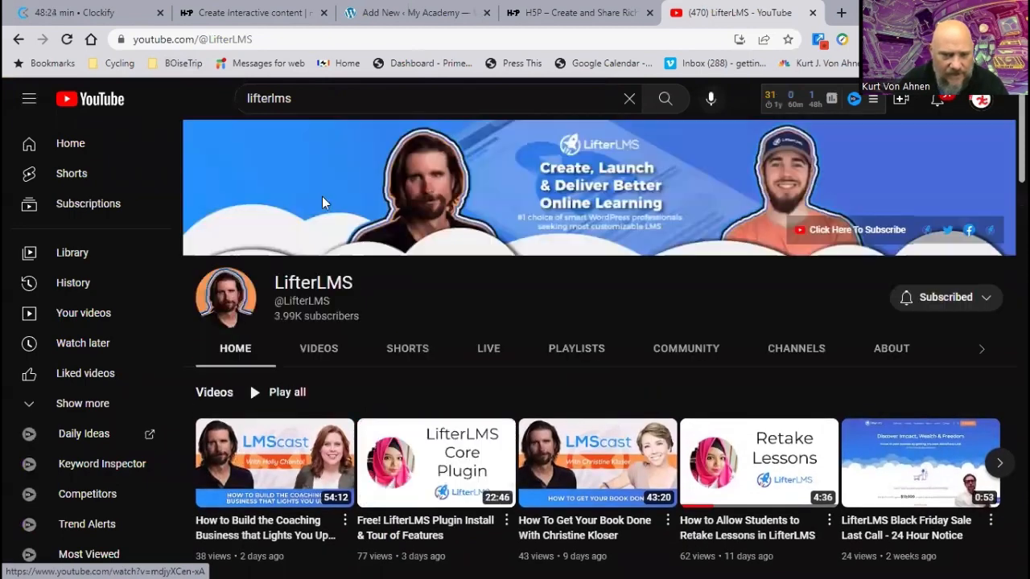
click(317, 354)
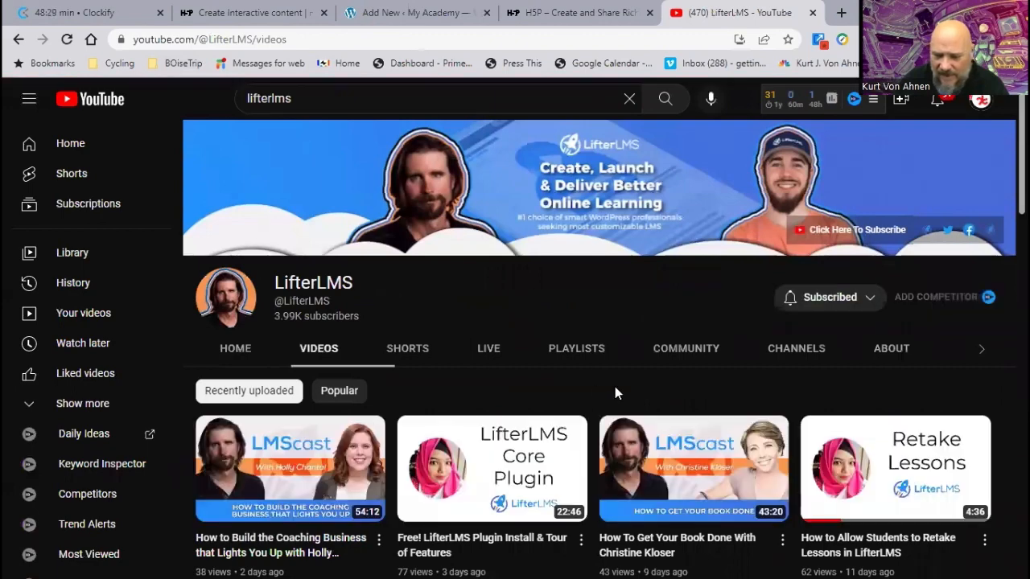
scroll(601, 390, down, 2)
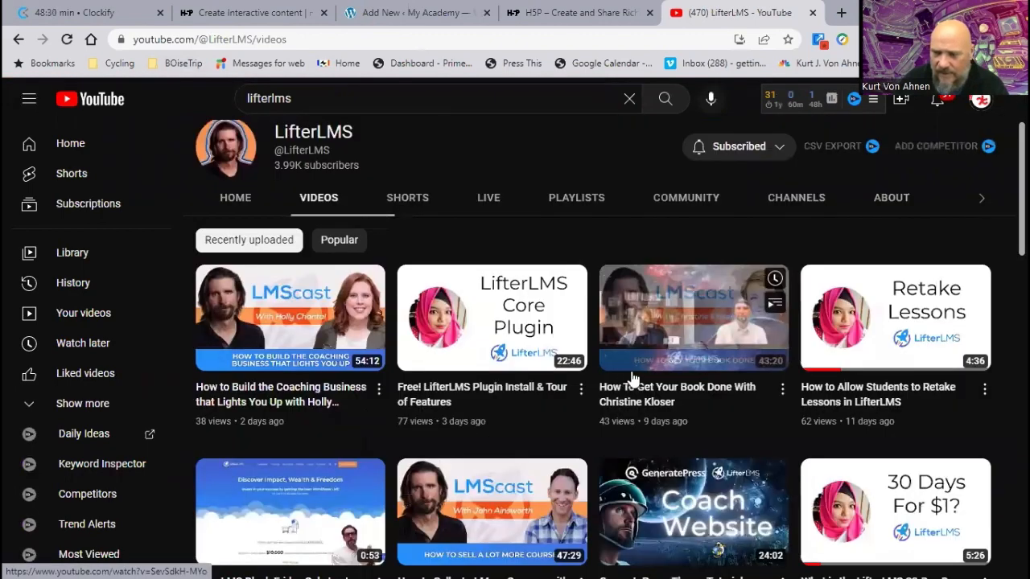
scroll(633, 385, down, 3)
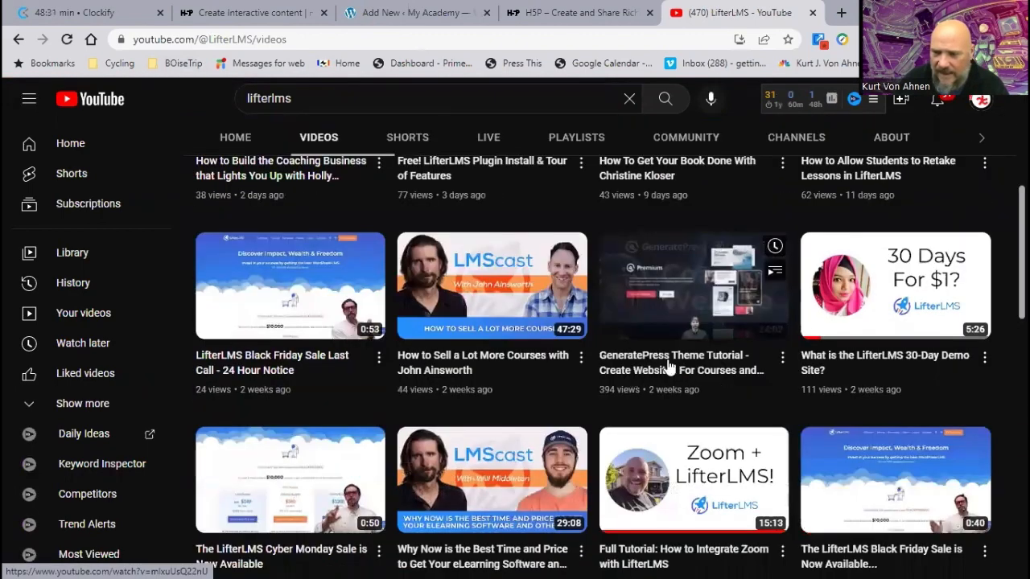
click(898, 290)
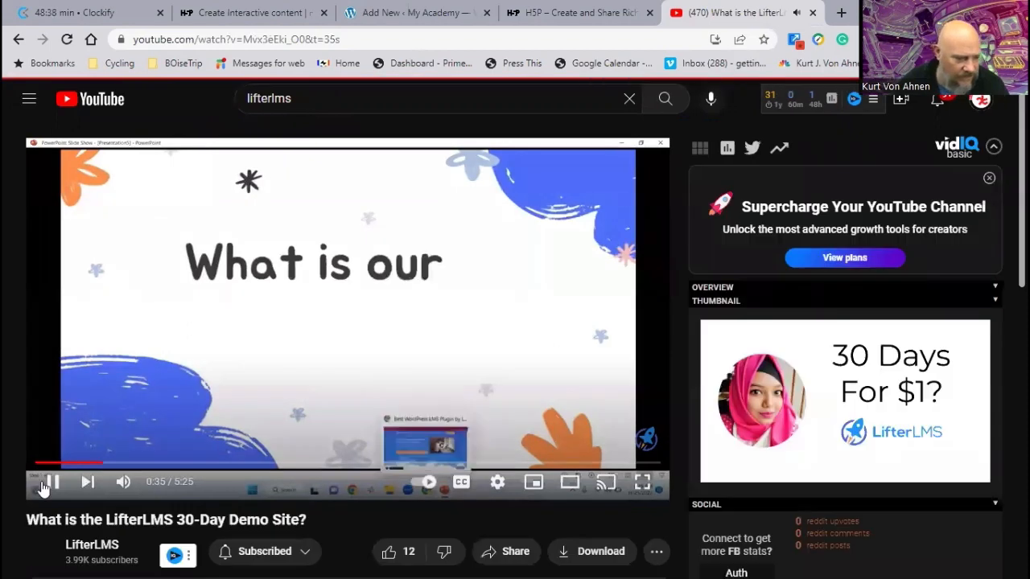
Step: Pause the LifterLMS 30-Day Demo Site video and copy its share link
click(53, 488)
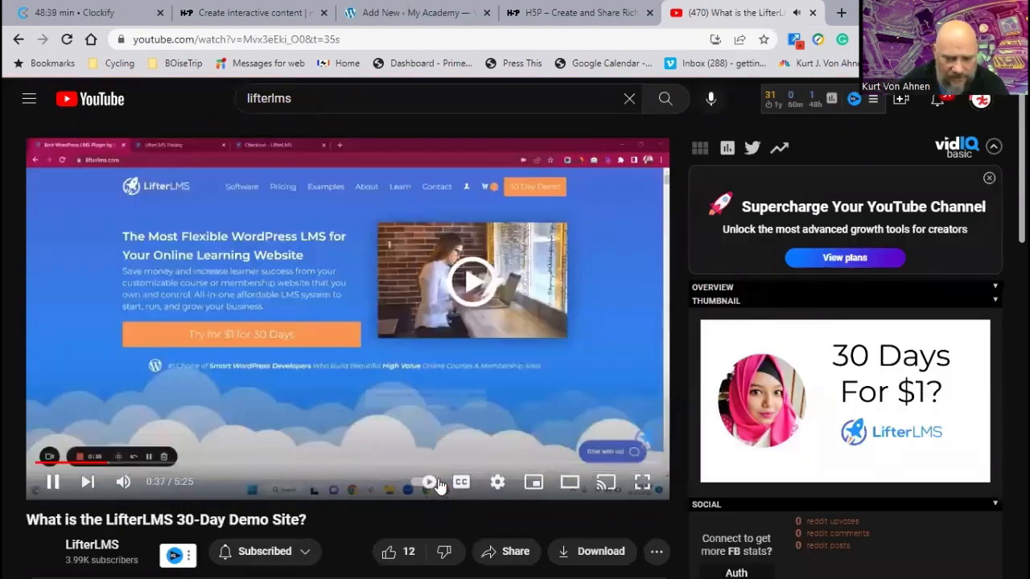
click(511, 553)
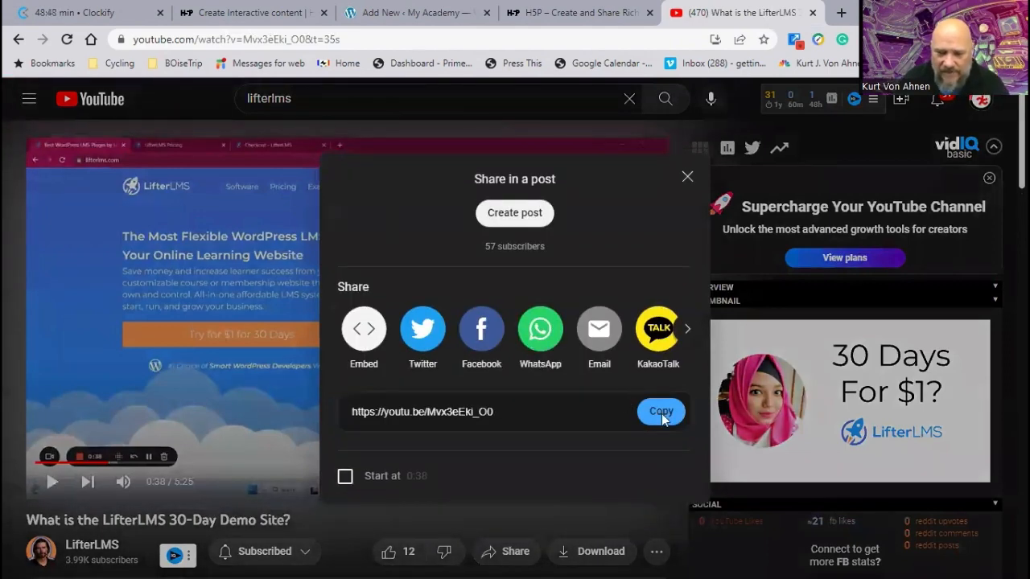
click(661, 414)
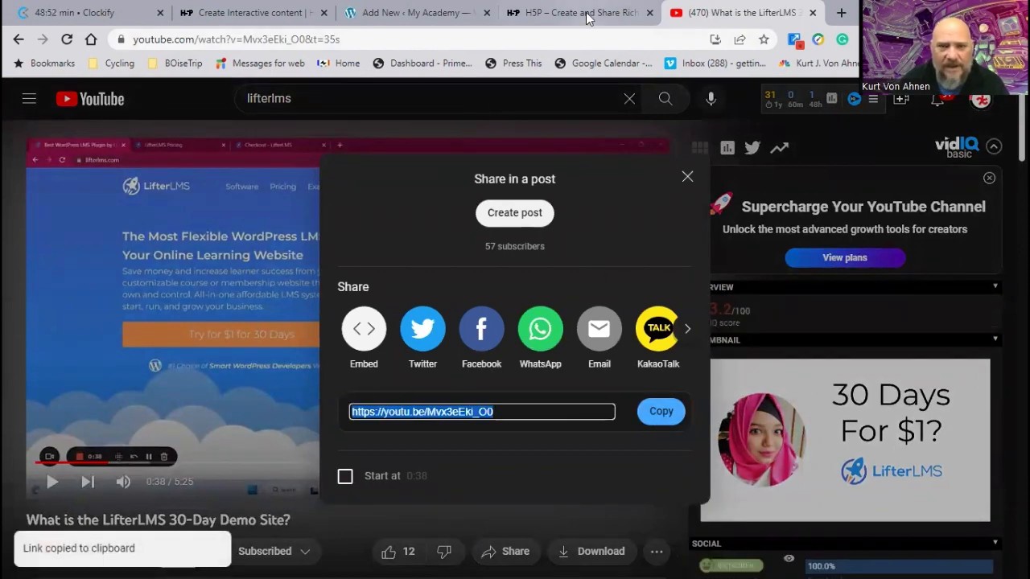
Step: Return to the WordPress H5P page, retry installing Interactive Video and open its editor, skipping the guided tour
click(406, 16)
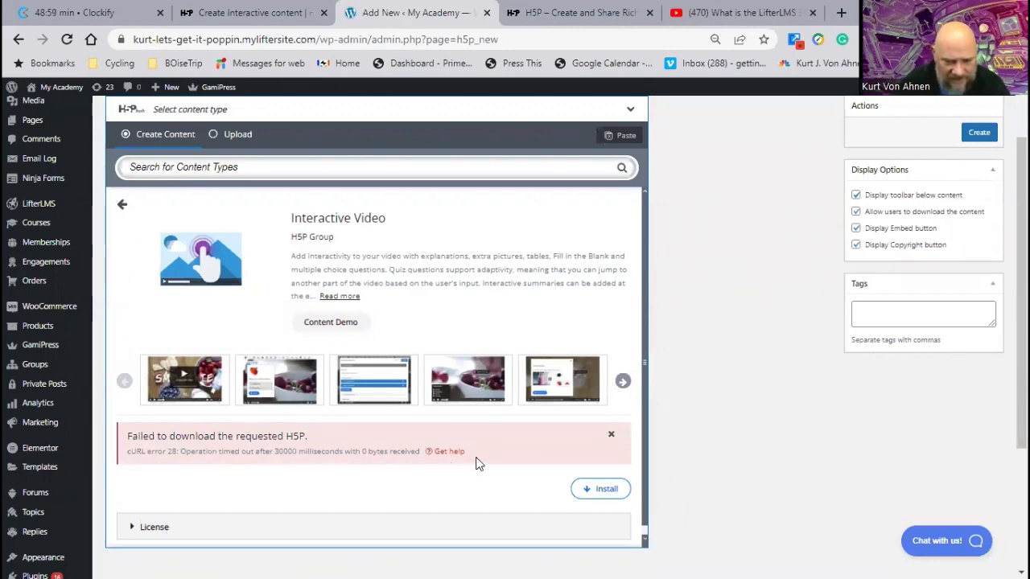
click(611, 438)
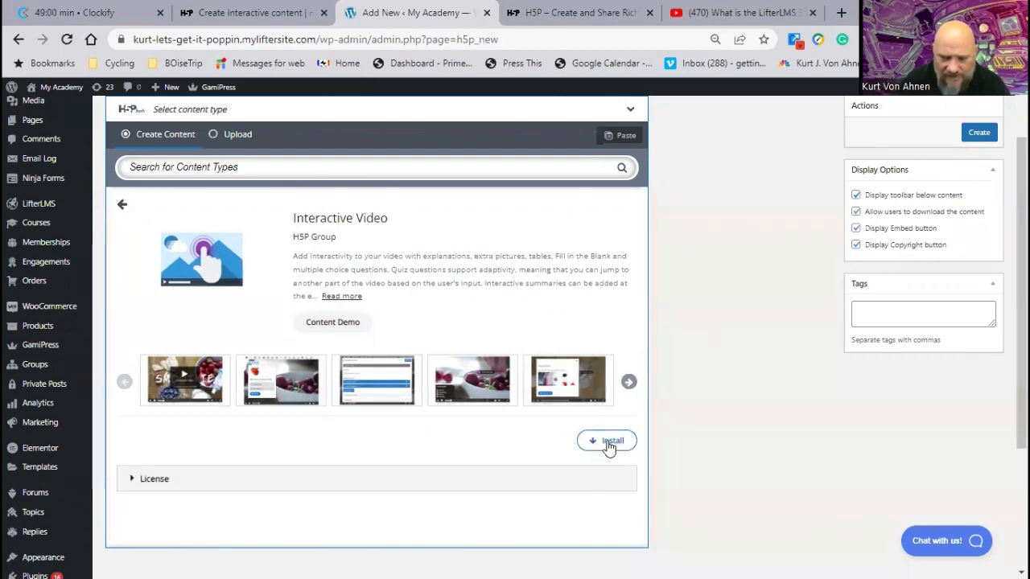
click(605, 441)
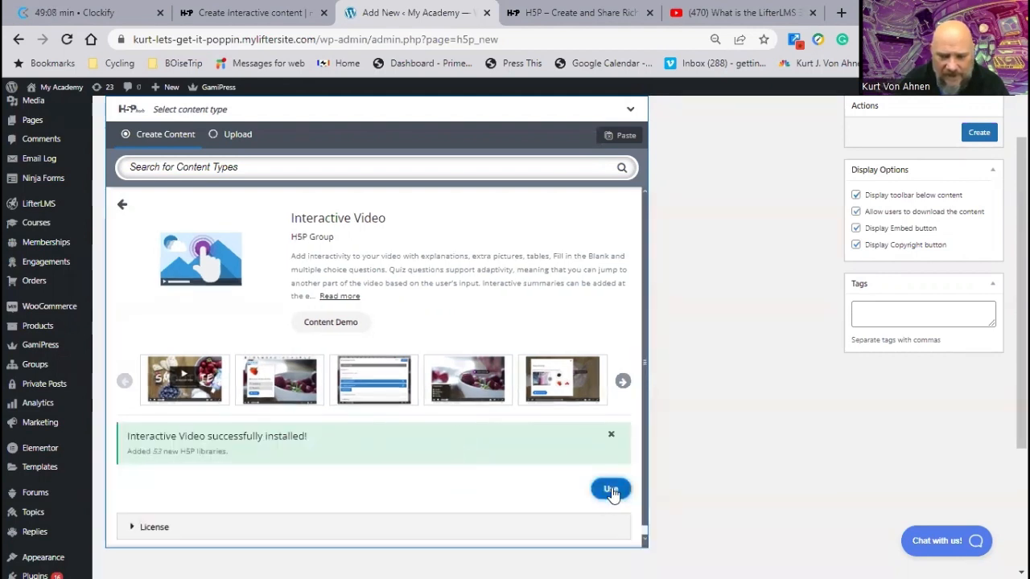
click(610, 489)
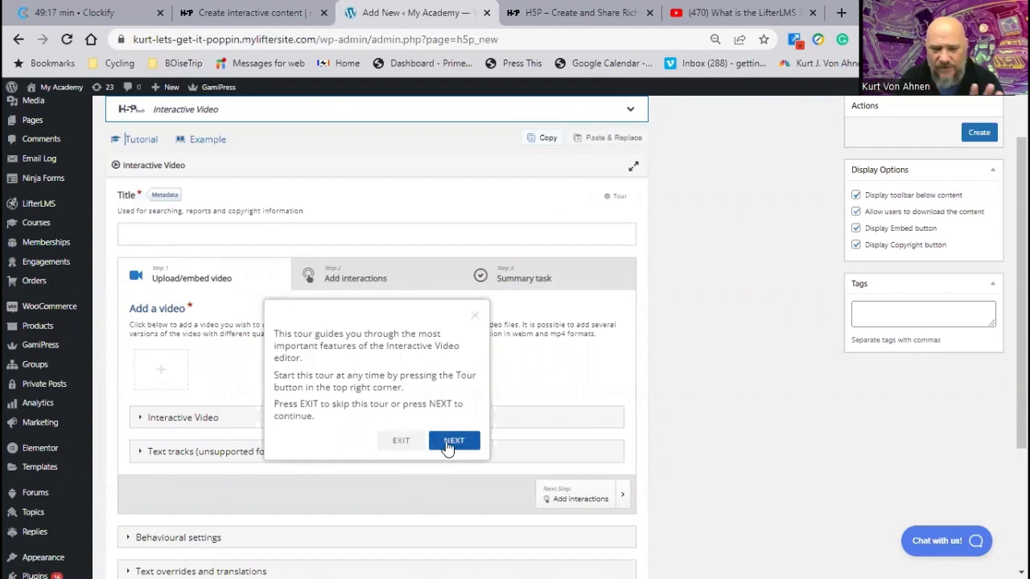
click(403, 444)
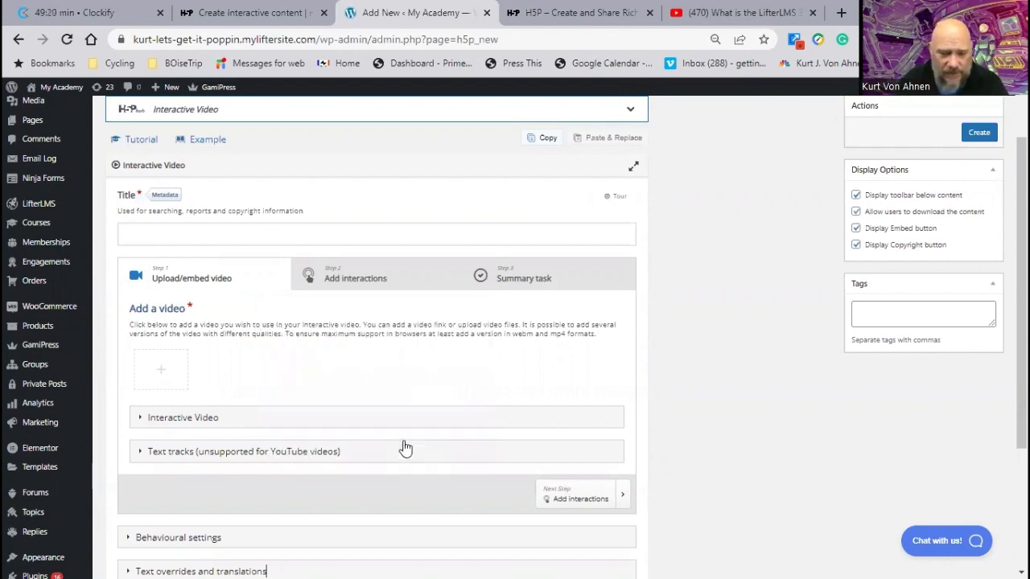
click(161, 376)
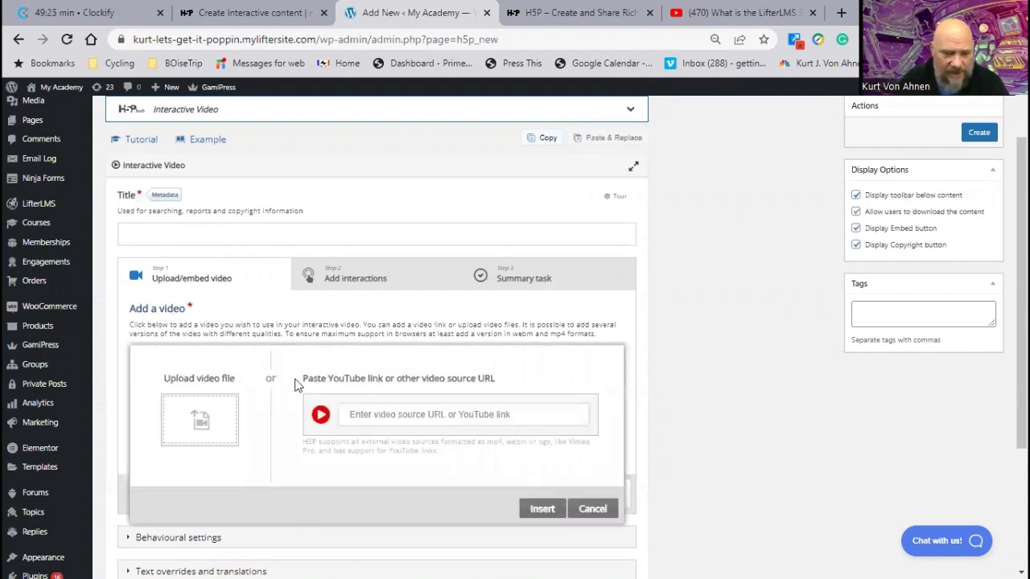
right_click(379, 416)
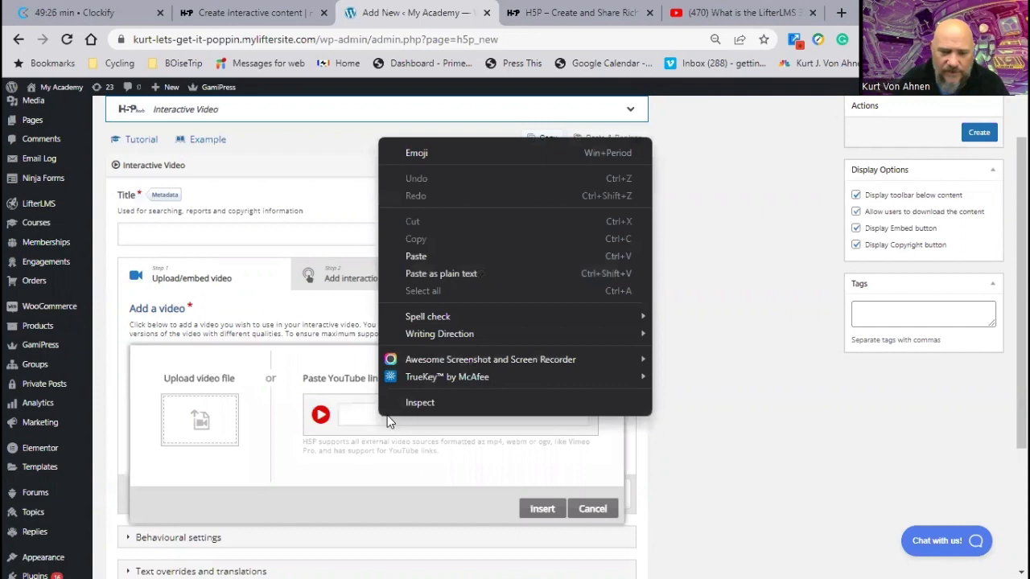
click(423, 258)
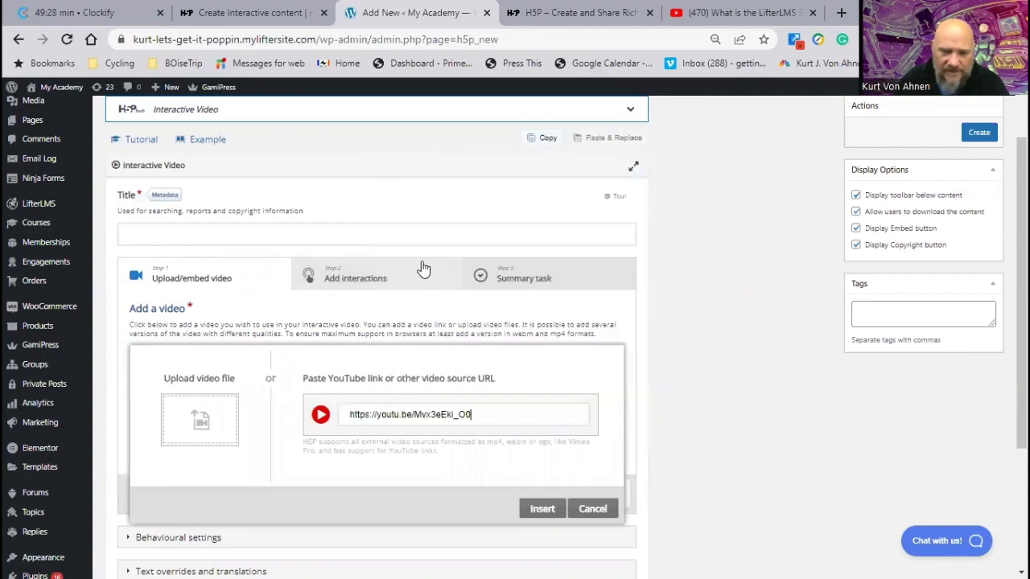
click(540, 509)
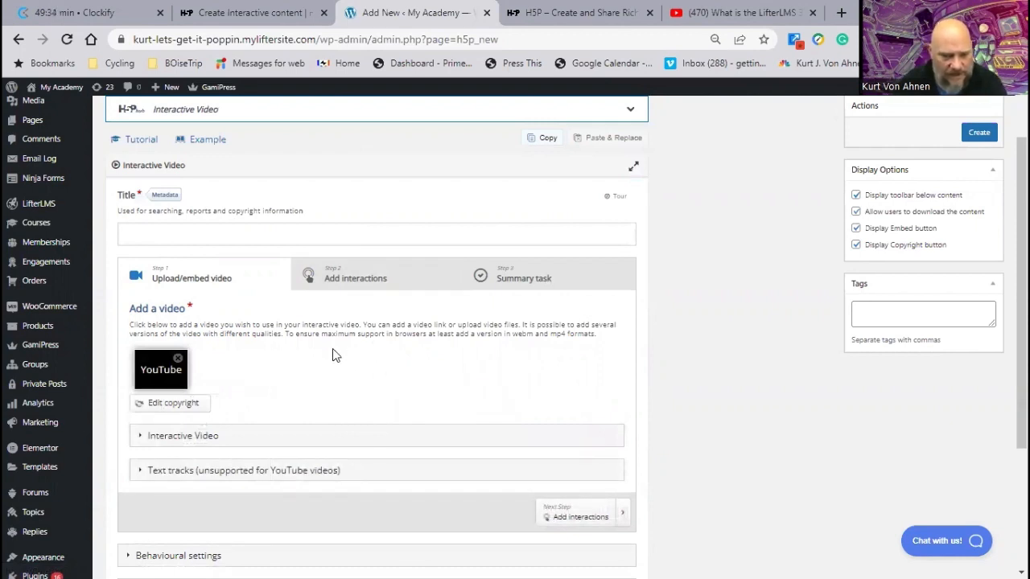
Step: Set the title in the Interactive Video settings to "Agency Demo Marketing"
scroll(332, 350, down, 2)
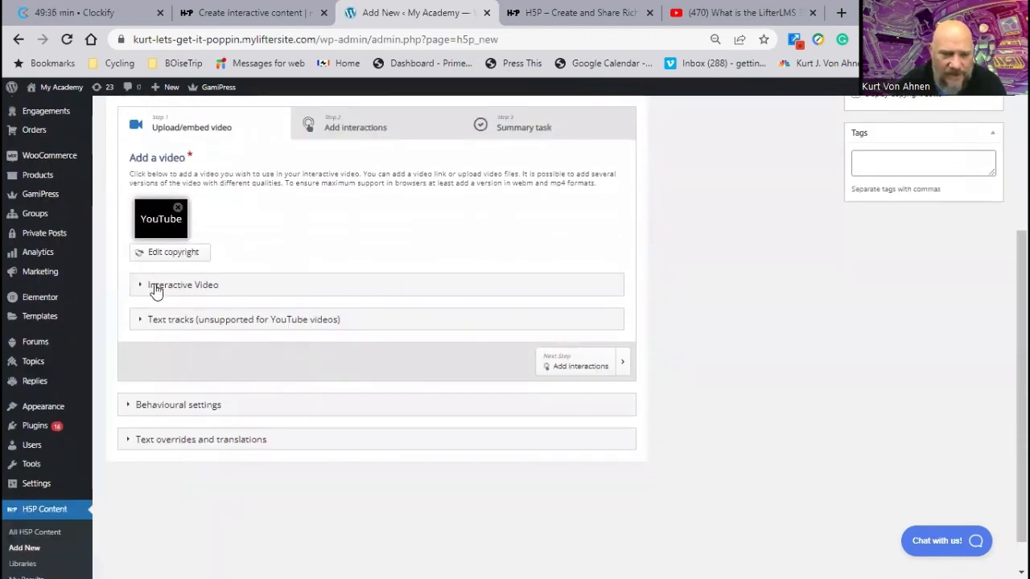
click(156, 288)
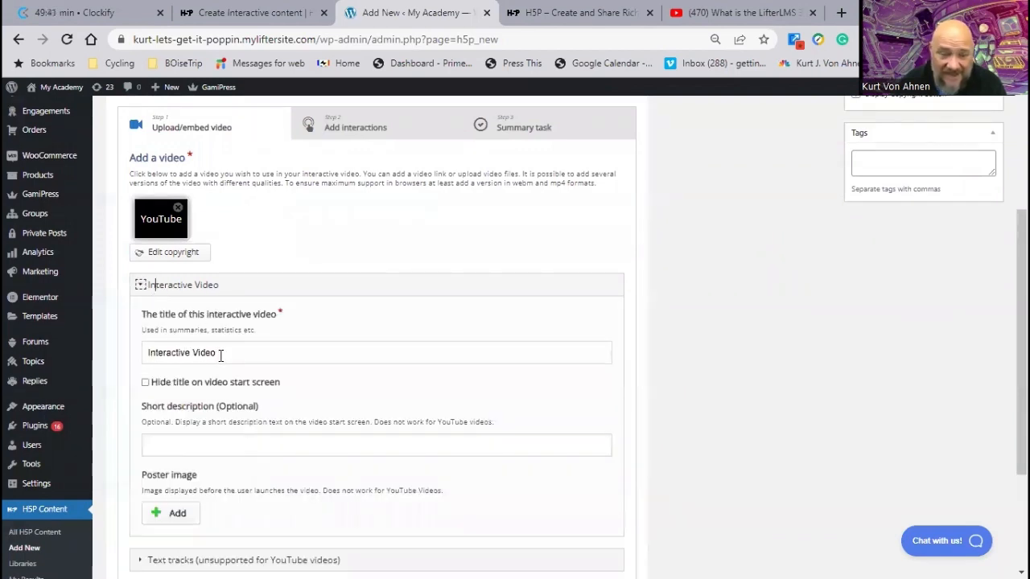
drag(221, 356, 126, 360)
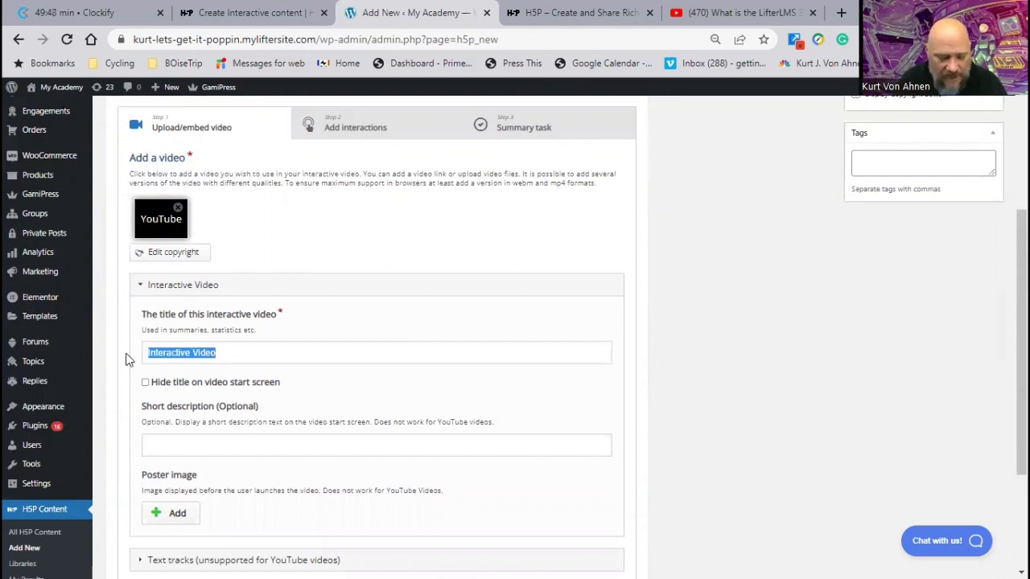
text(Agency)
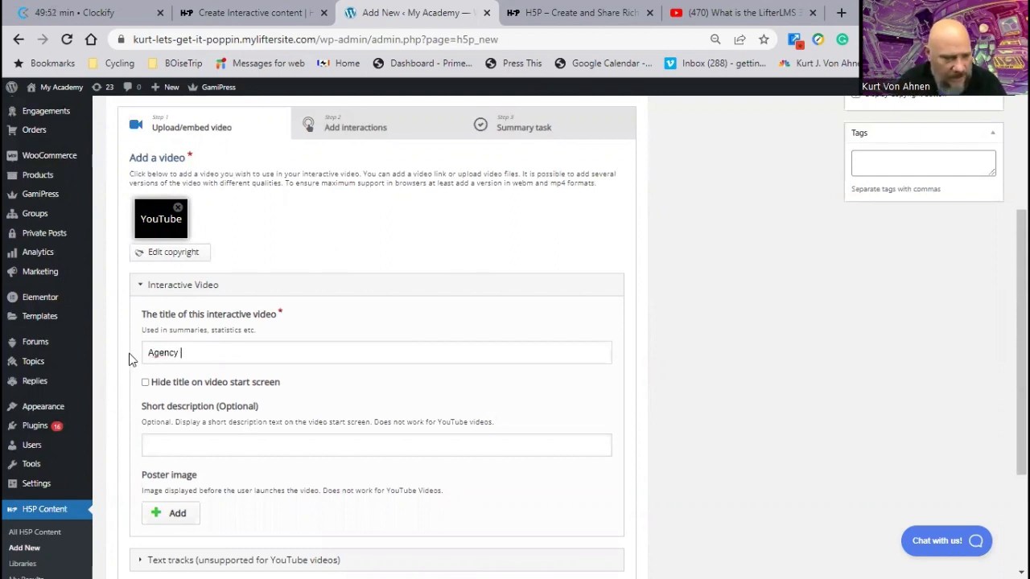
text( Mar)
key(BackSpace)
key(BackSpace)
key(BackSpace)
key(BackSpace)
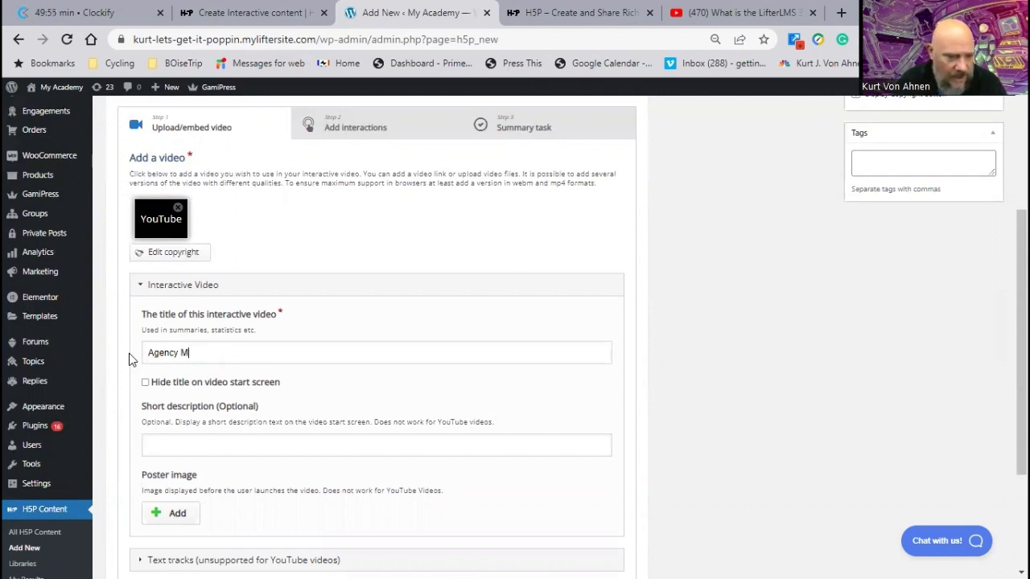
text(Demo)
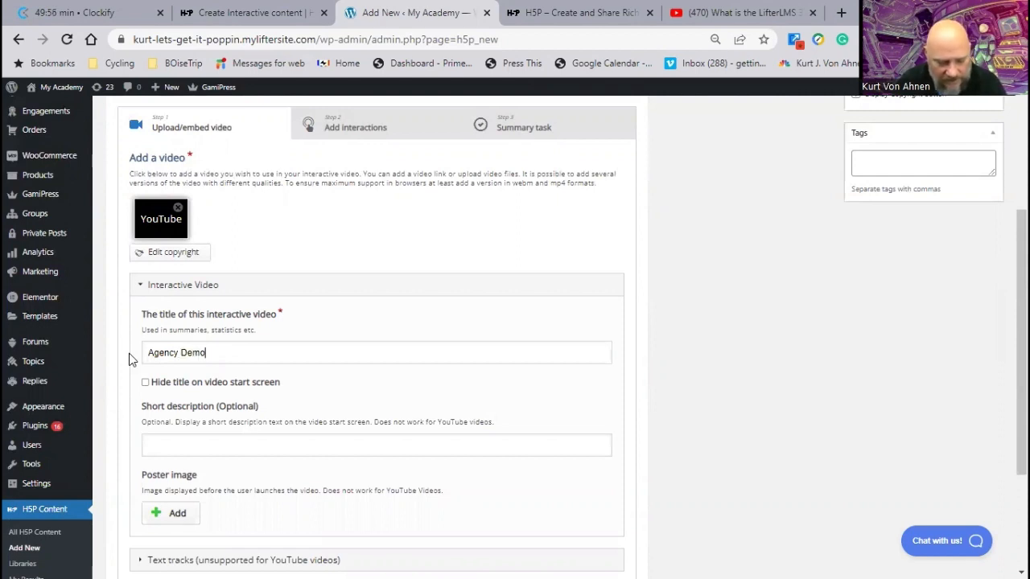
text( Marketing)
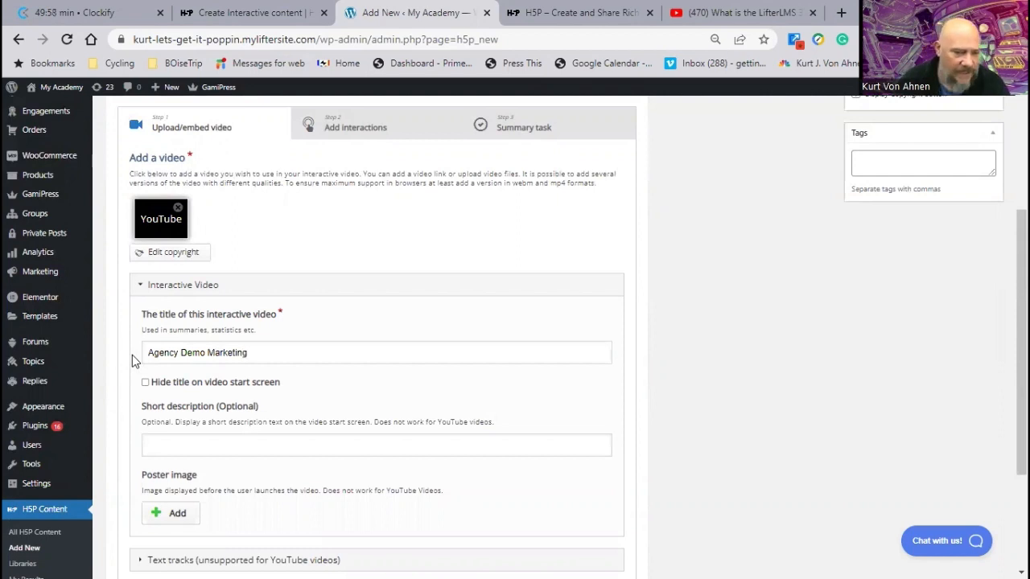
scroll(192, 392, down, 1)
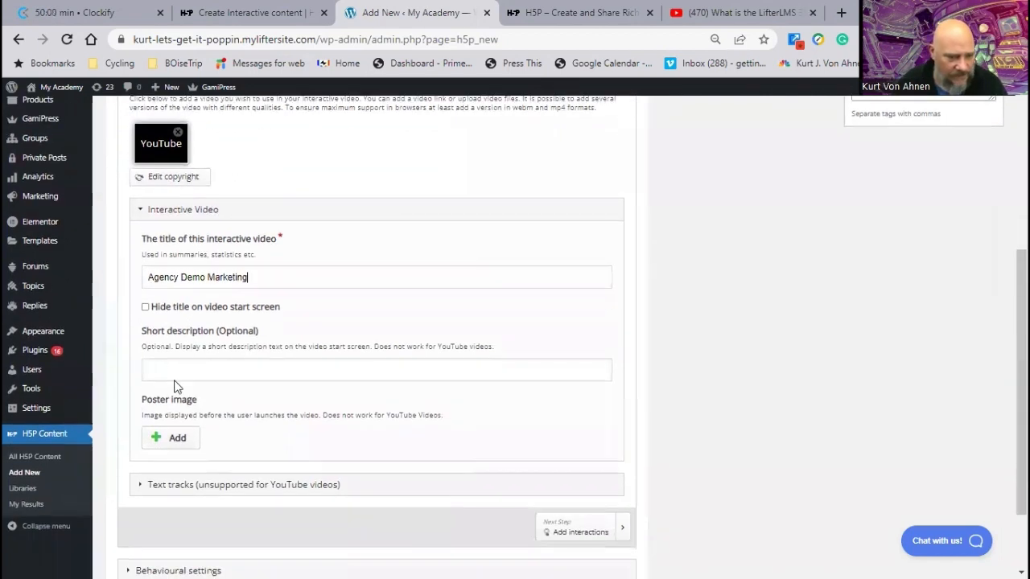
Step: Proceed to the Add interactions stage of the interactive video and exit its guided tour
scroll(182, 377, down, 1)
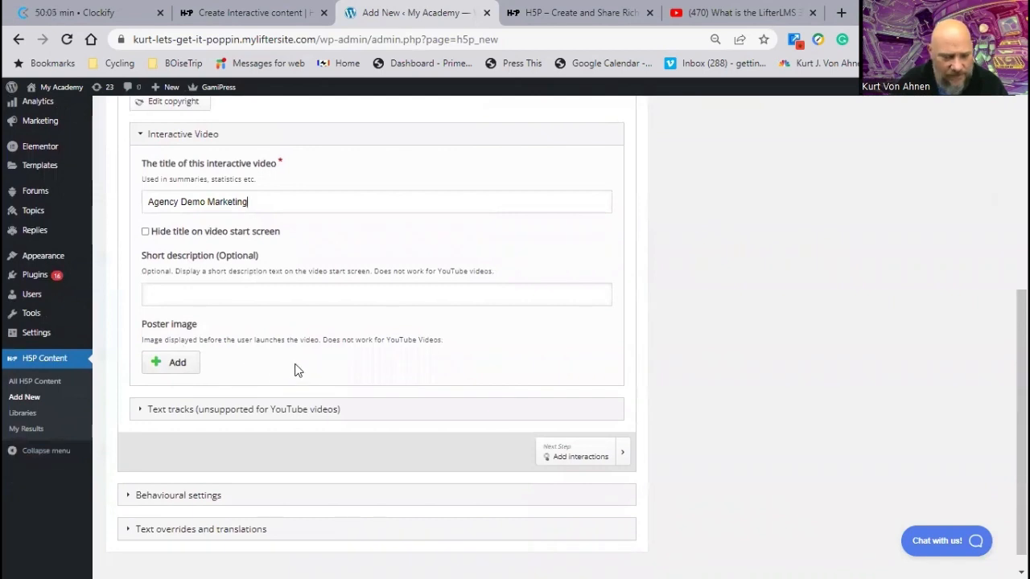
scroll(295, 368, down, 1)
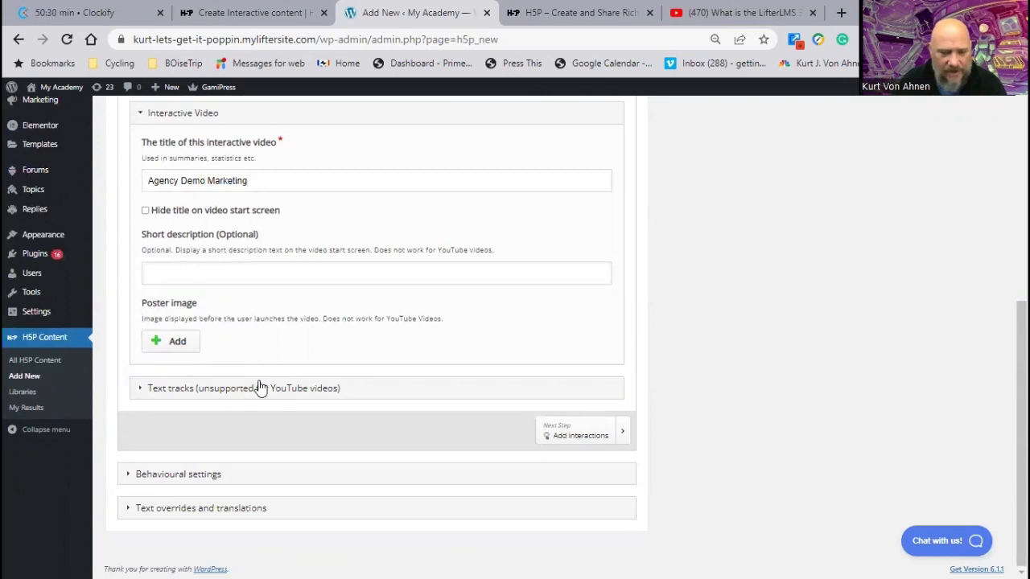
click(583, 437)
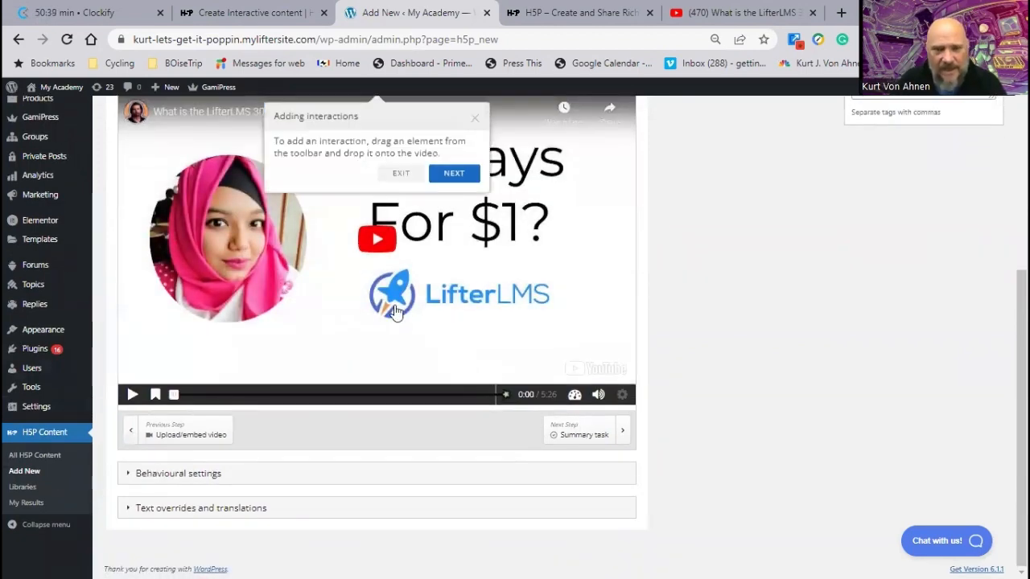
scroll(346, 290, up, 1)
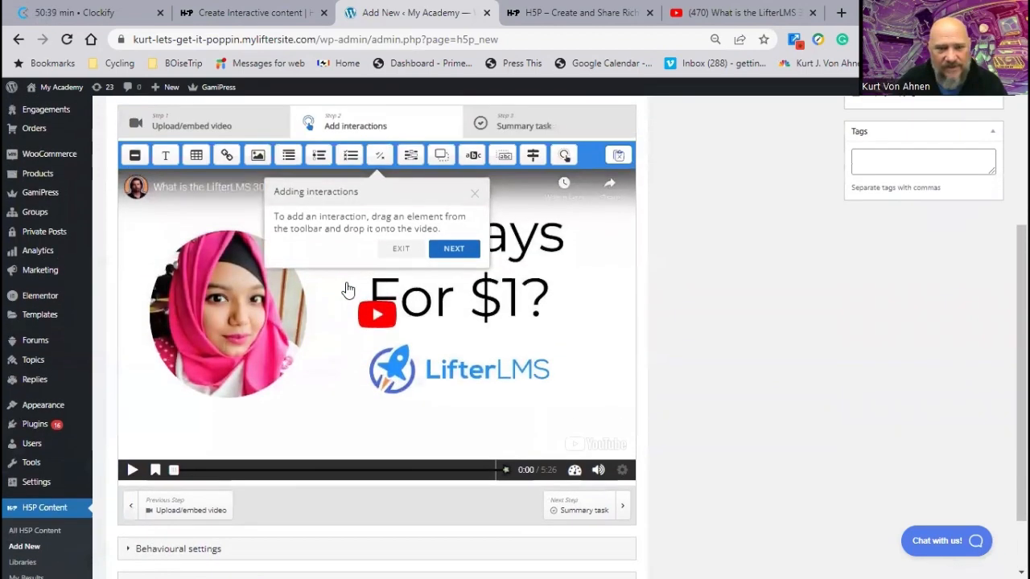
click(403, 250)
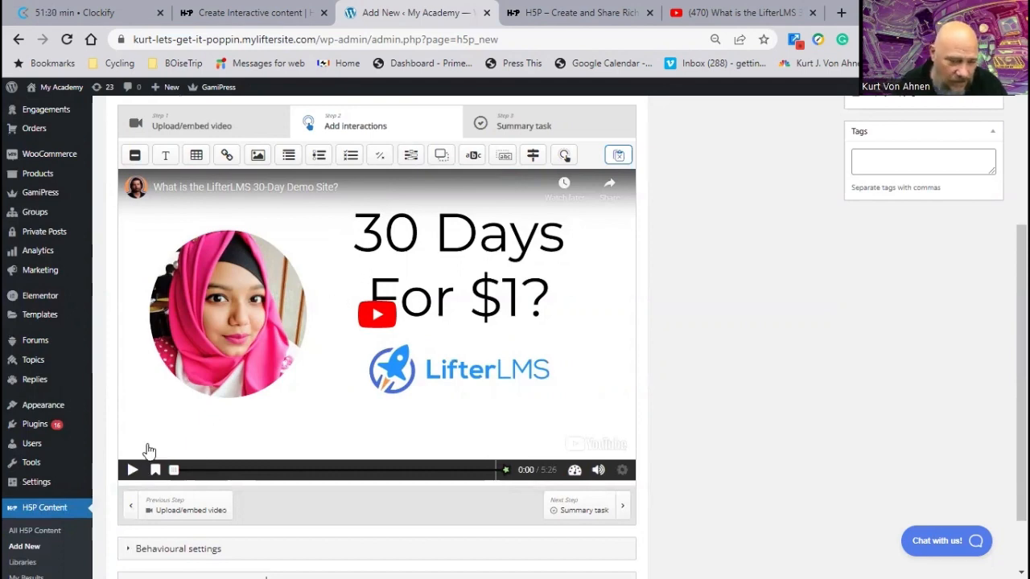
Step: Play the video to about 0:07, pause it, dismiss the suggested videos and place a Label interaction over the lower part of the frame
click(133, 471)
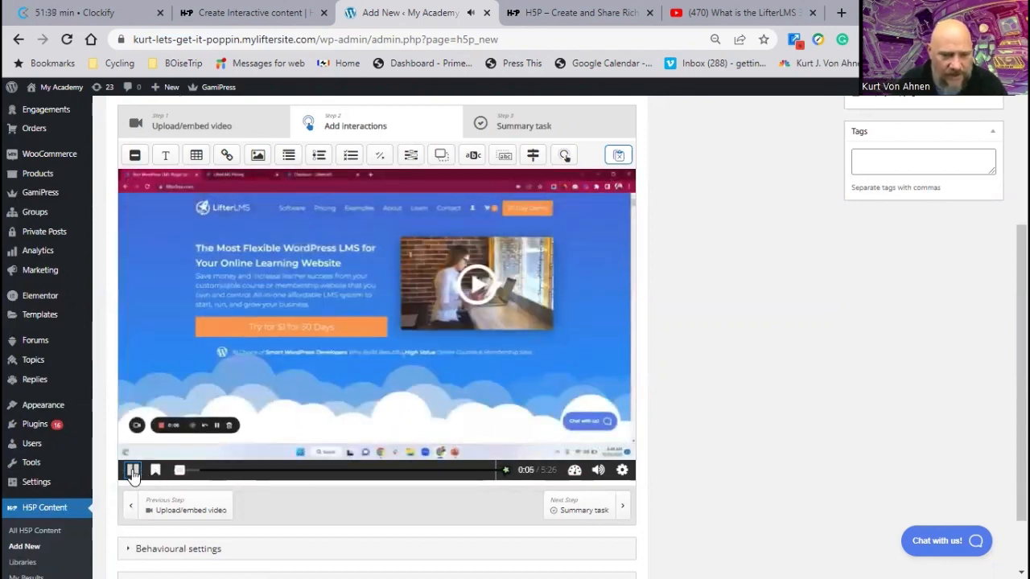
click(132, 471)
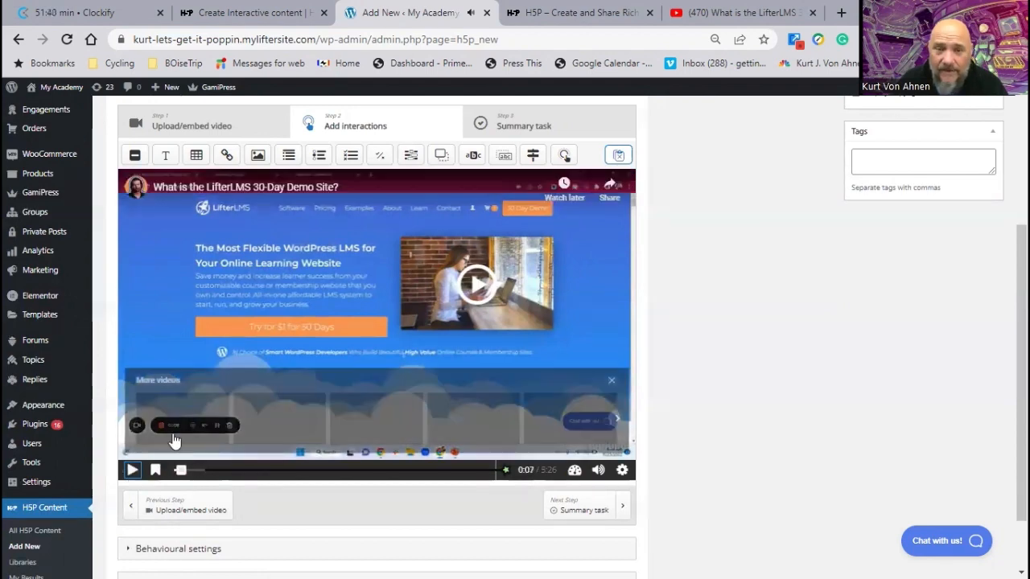
click(612, 381)
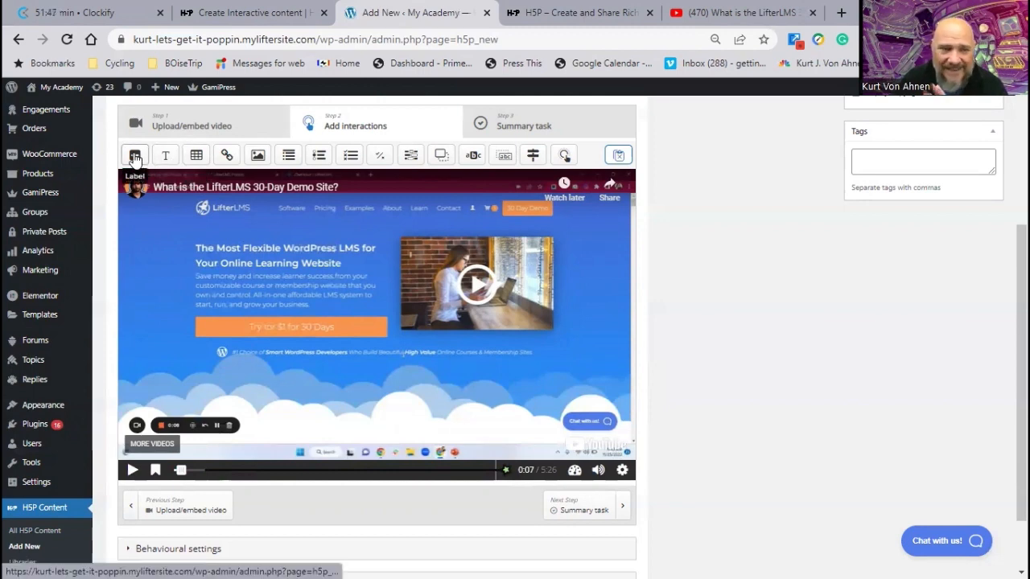
drag(134, 159, 207, 380)
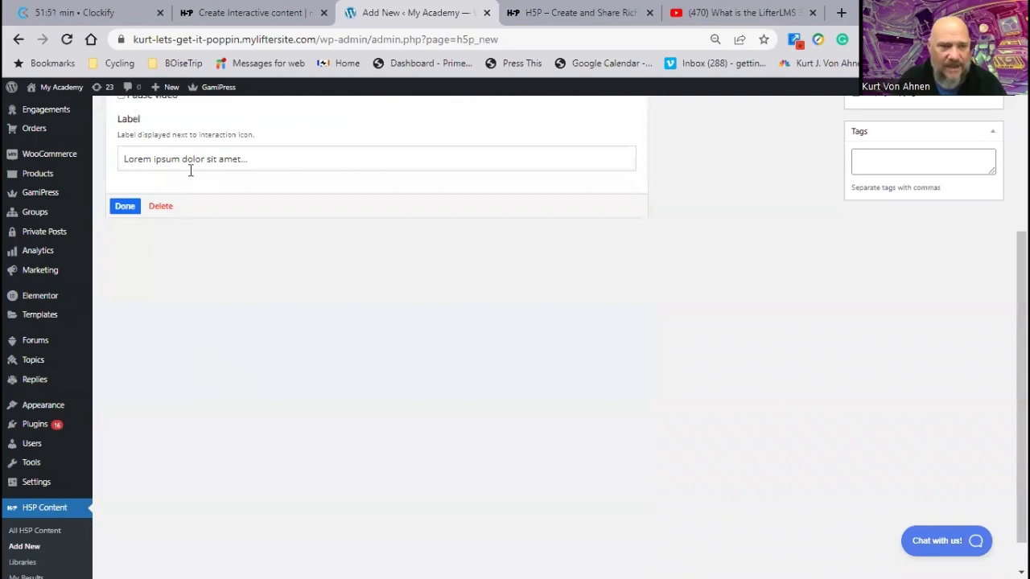
Step: Set the label text to "Agencies... there is a special message here for you. Stay tuned!", save it and shift the label slightly right on the video
scroll(177, 283, up, 3)
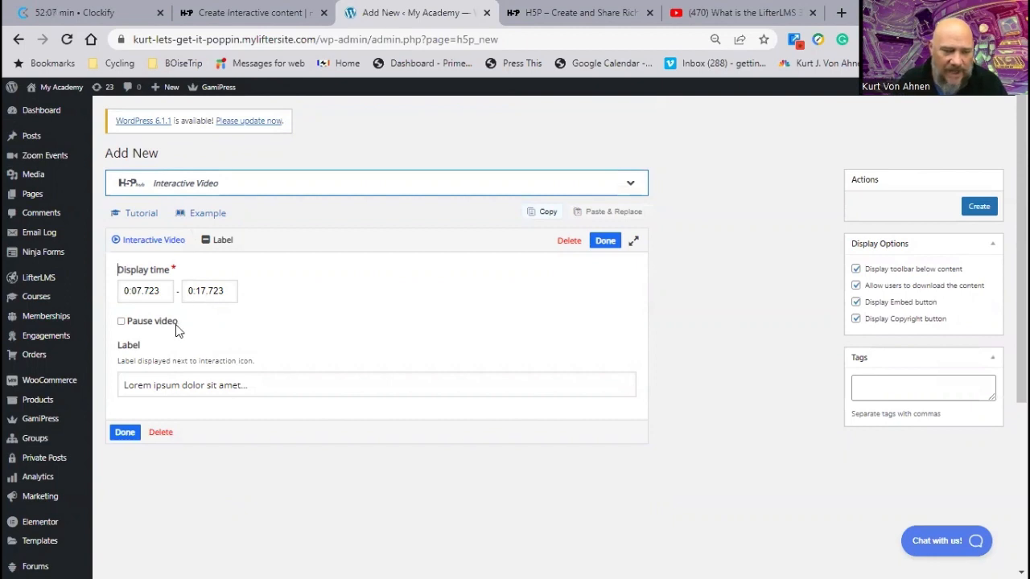
click(252, 386)
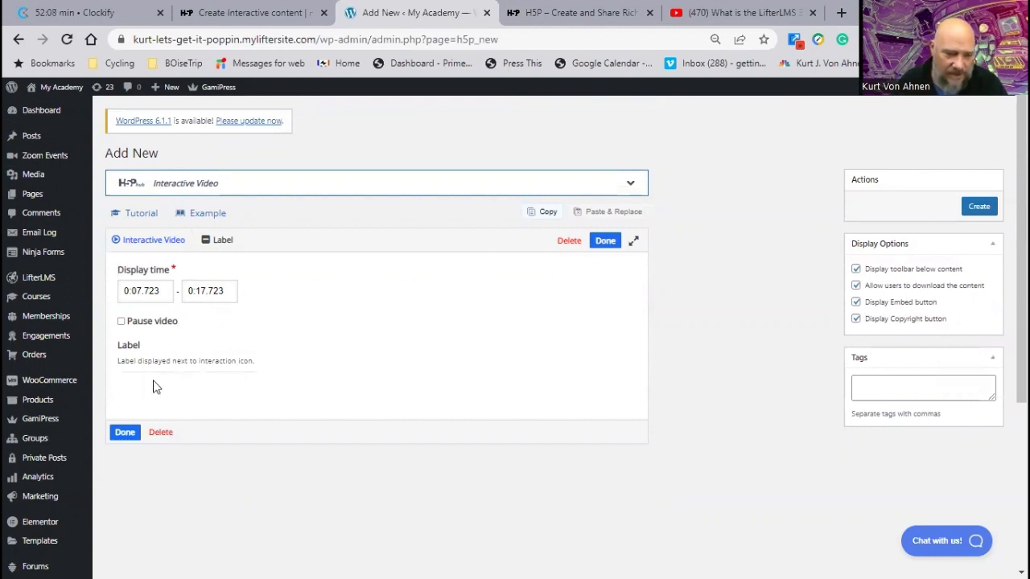
drag(230, 414, 134, 404)
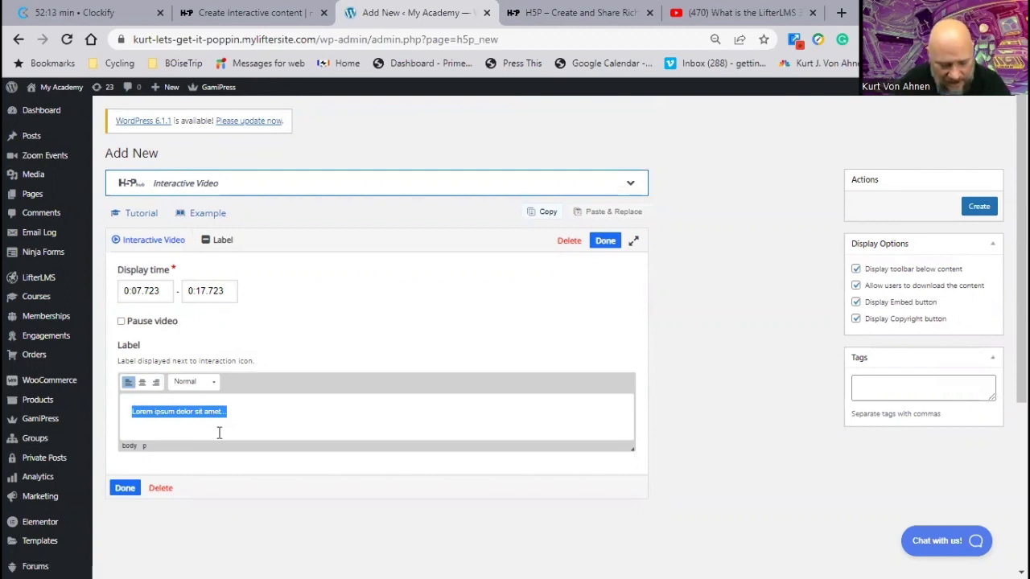
text(Ac)
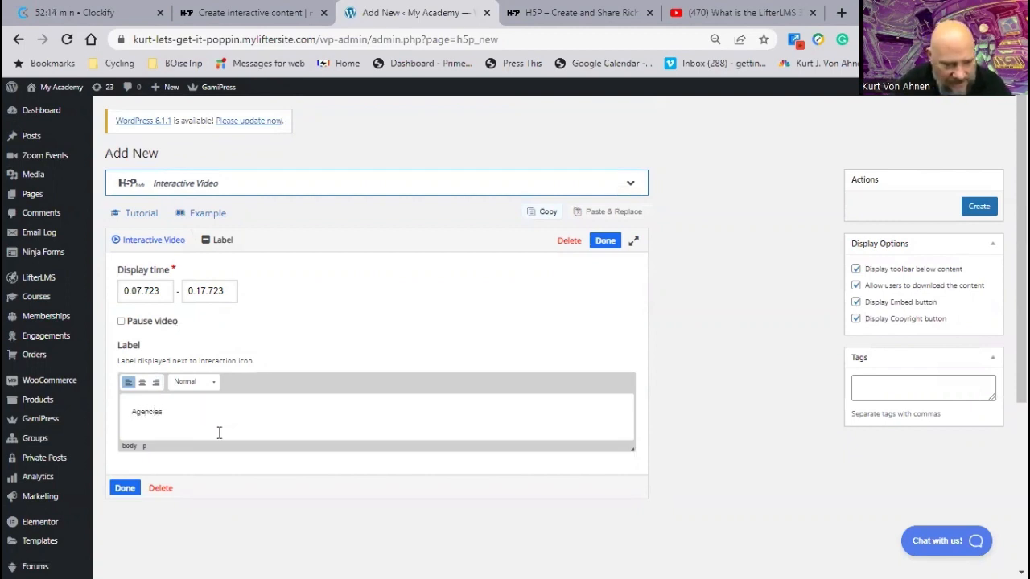
text(encies... the)
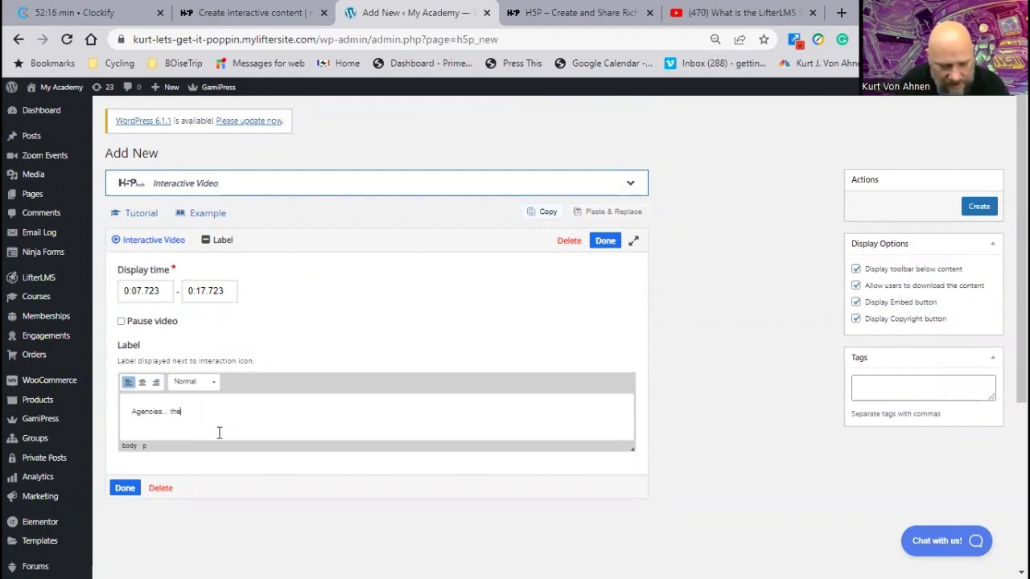
text(re is a specia)
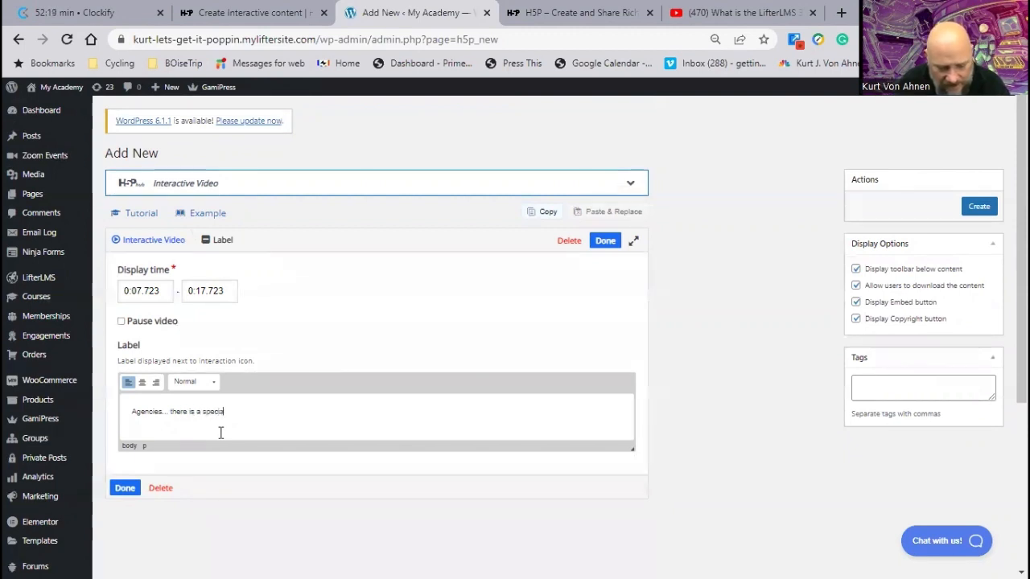
text(l message here fore)
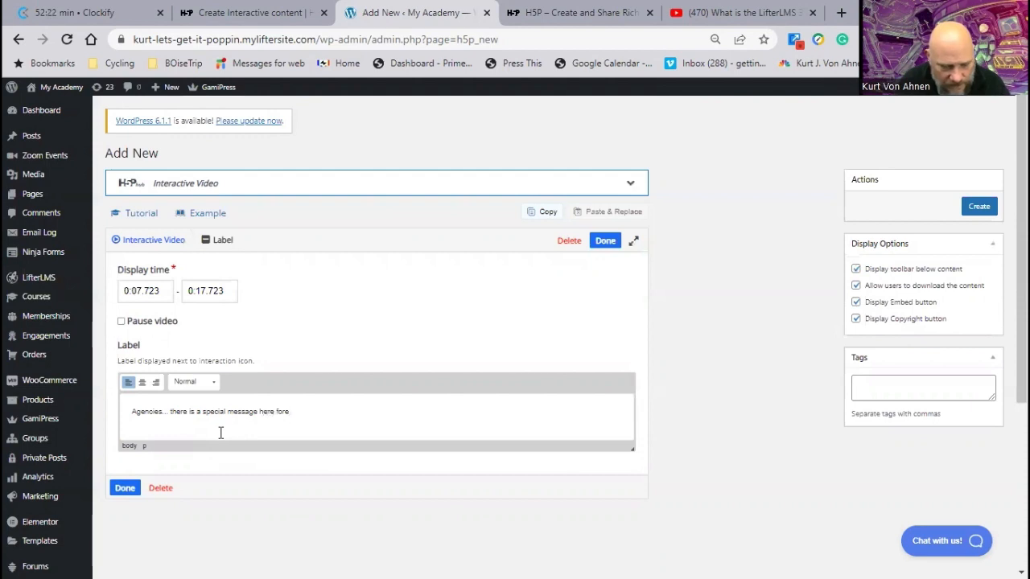
key(BackSpace)
text( you. Stay)
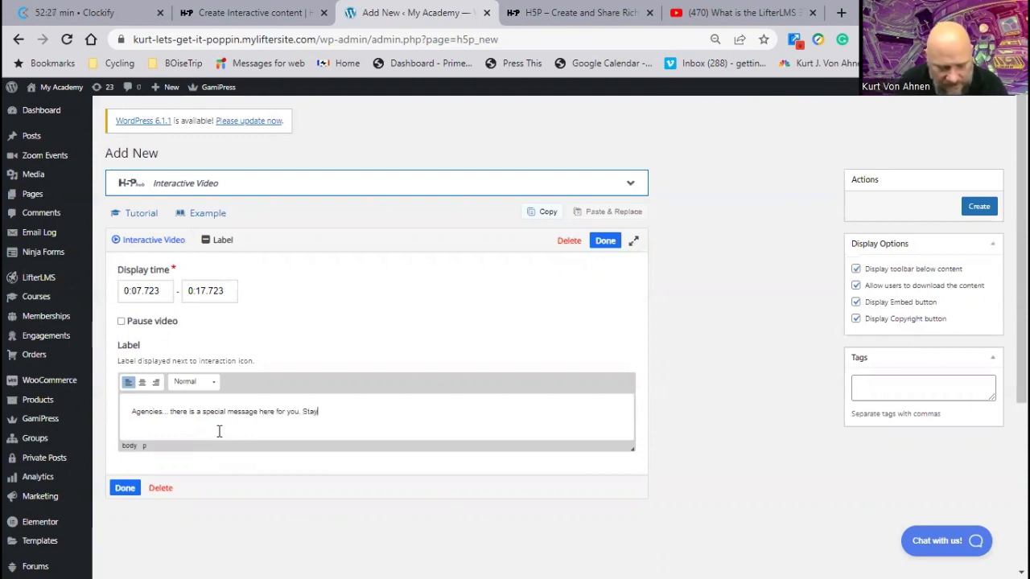
text( tune)
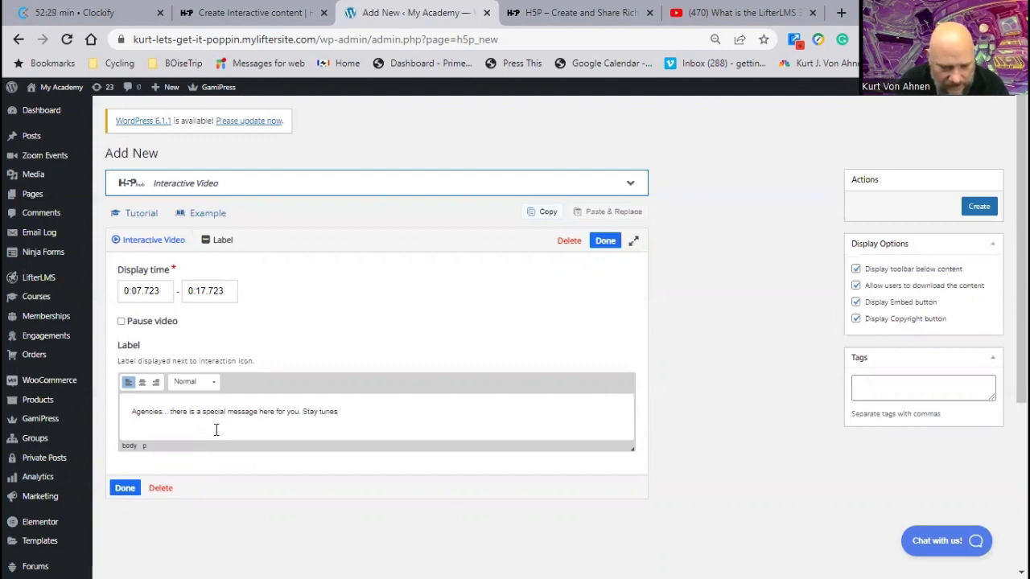
text(d!)
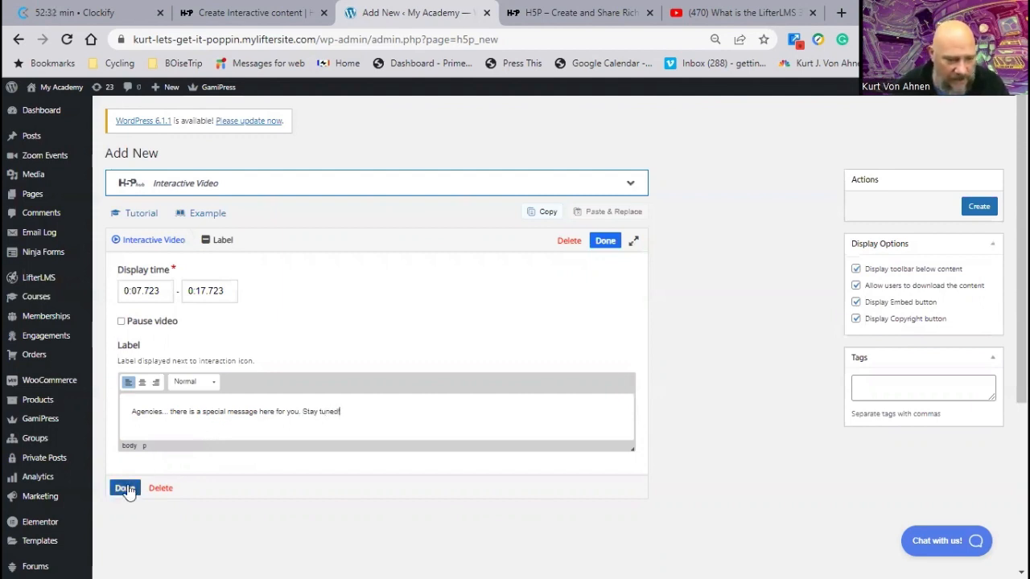
click(125, 488)
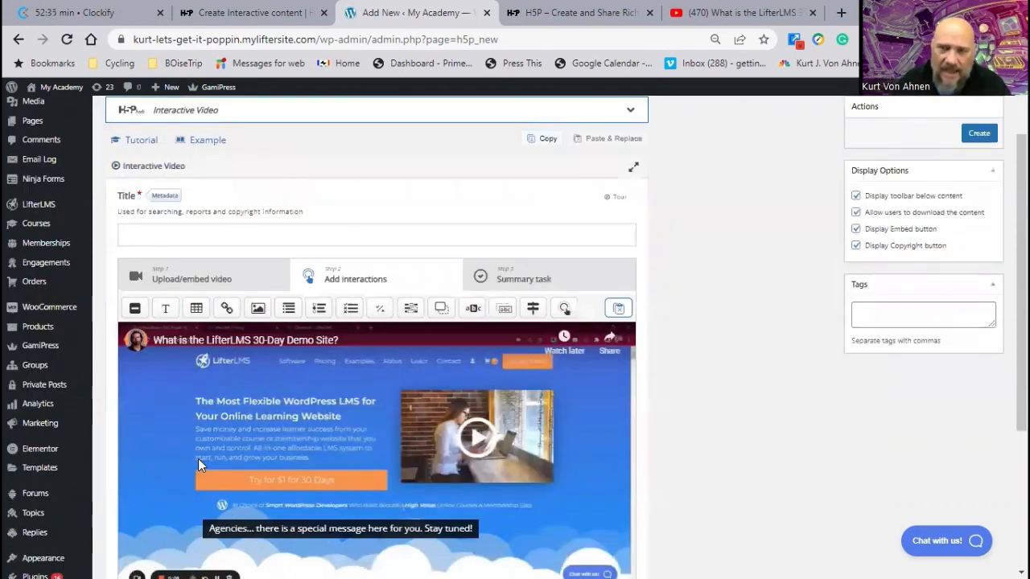
scroll(224, 454, down, 1)
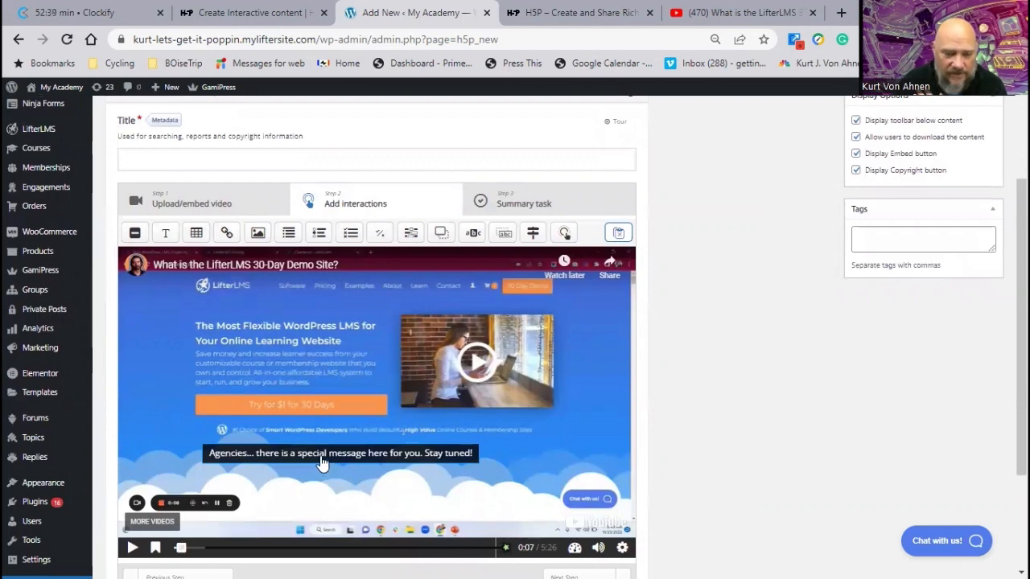
mouse_move(336, 462)
mouse_down()
mouse_move(387, 462)
mouse_move(382, 405)
mouse_move(346, 328)
mouse_move(390, 342)
mouse_move(347, 461)
mouse_up()
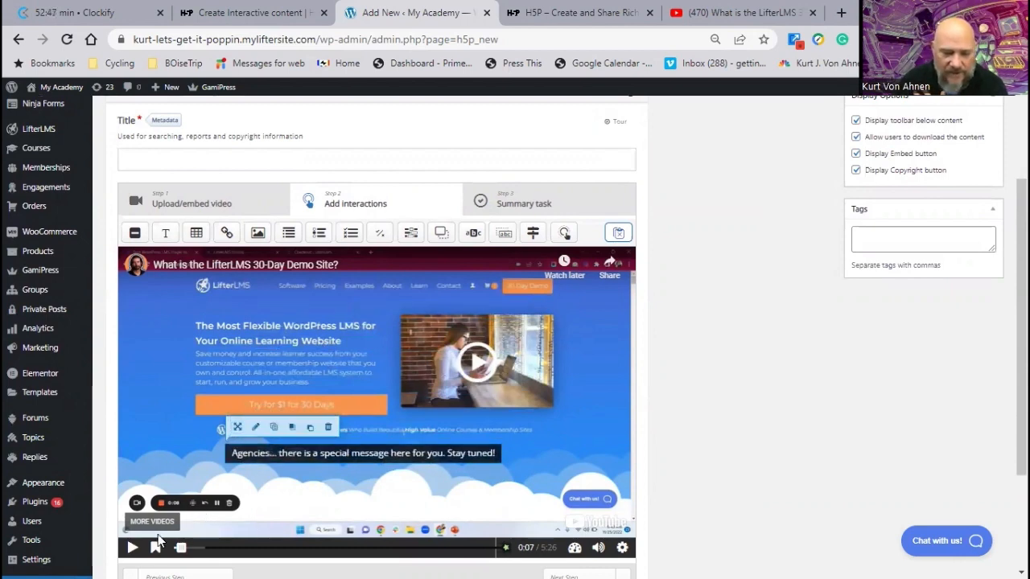
Step: Play the video on to about 0:29, pause it and place a Link interaction below the demo site heading
click(134, 551)
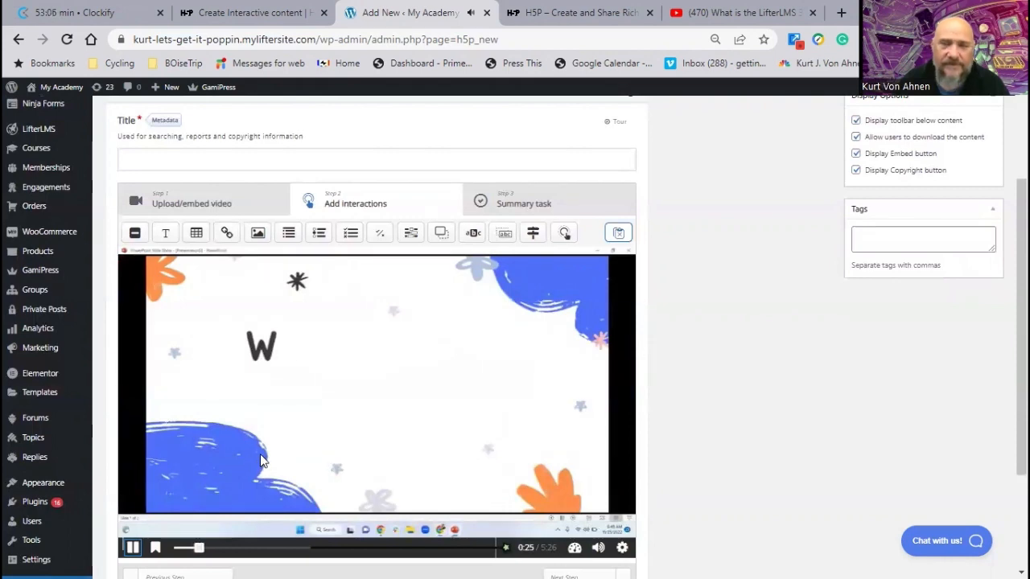
click(133, 548)
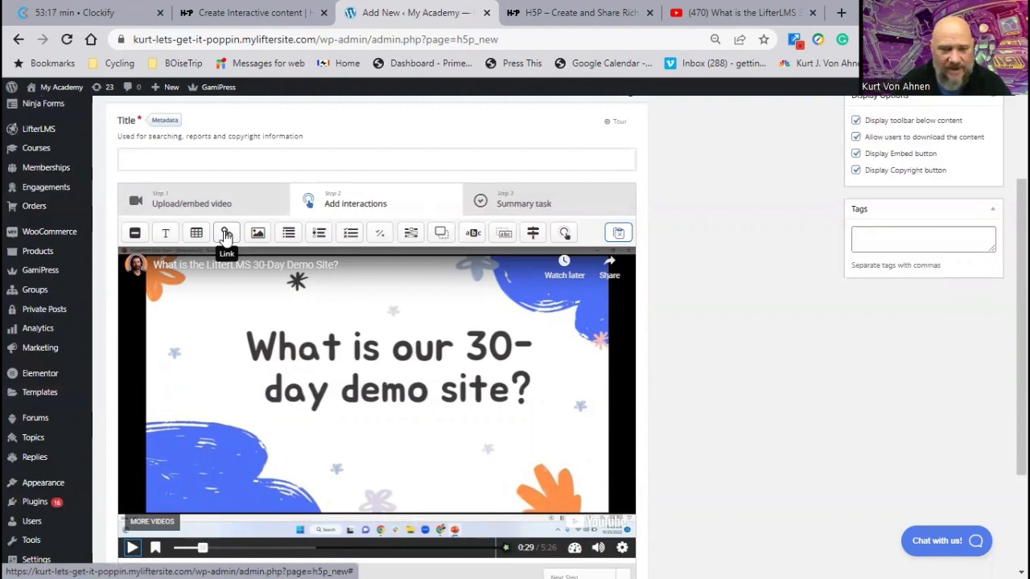
drag(226, 234, 238, 436)
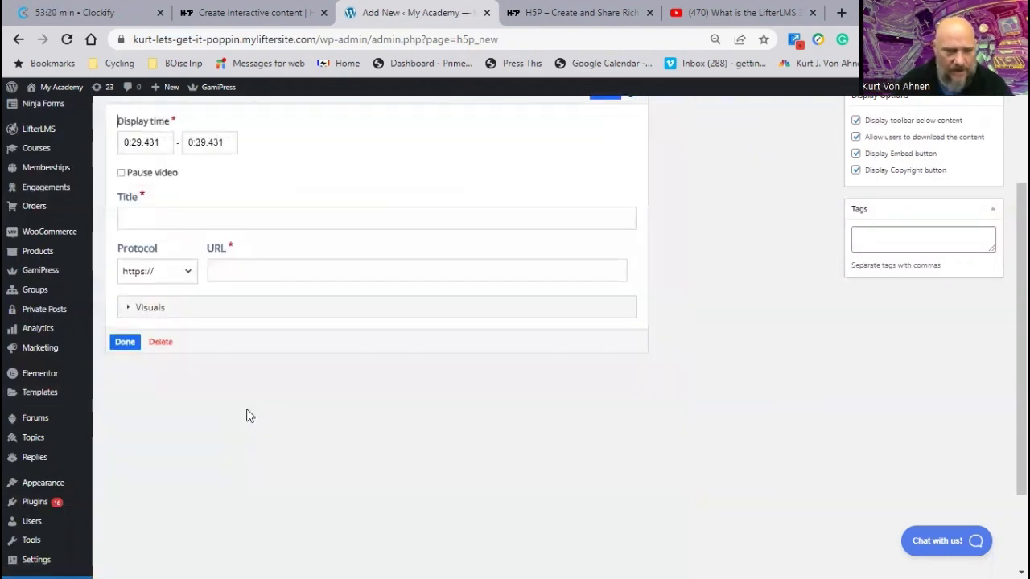
Step: Set the URL of the new link interaction to lifterlms.com/agency
scroll(191, 166, up, 2)
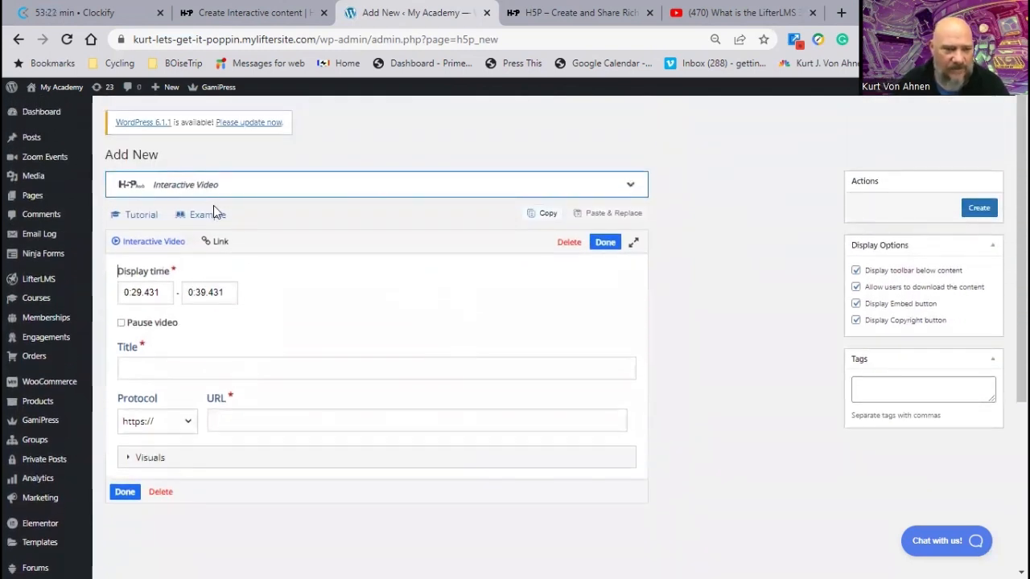
scroll(243, 262, down, 1)
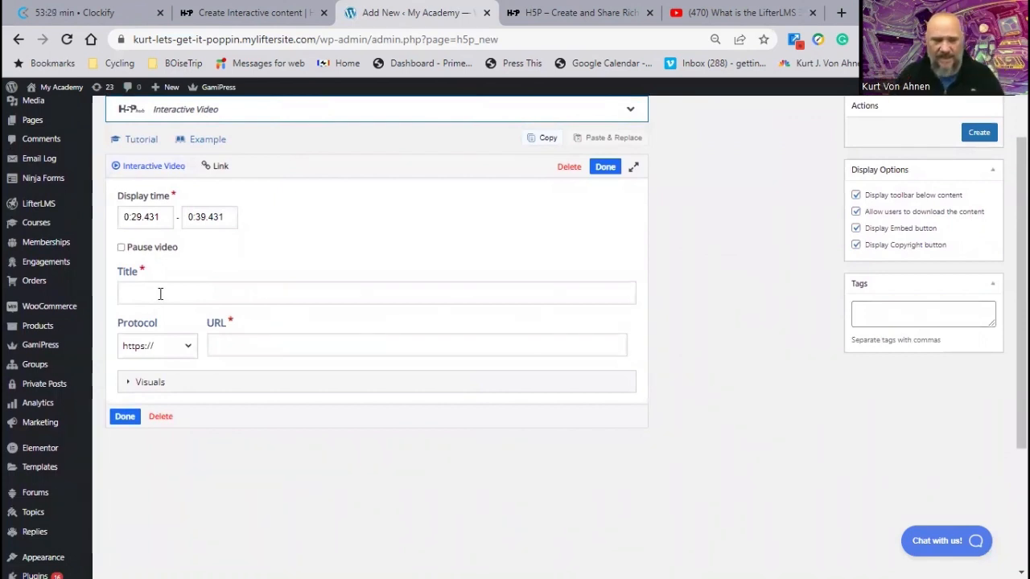
click(230, 345)
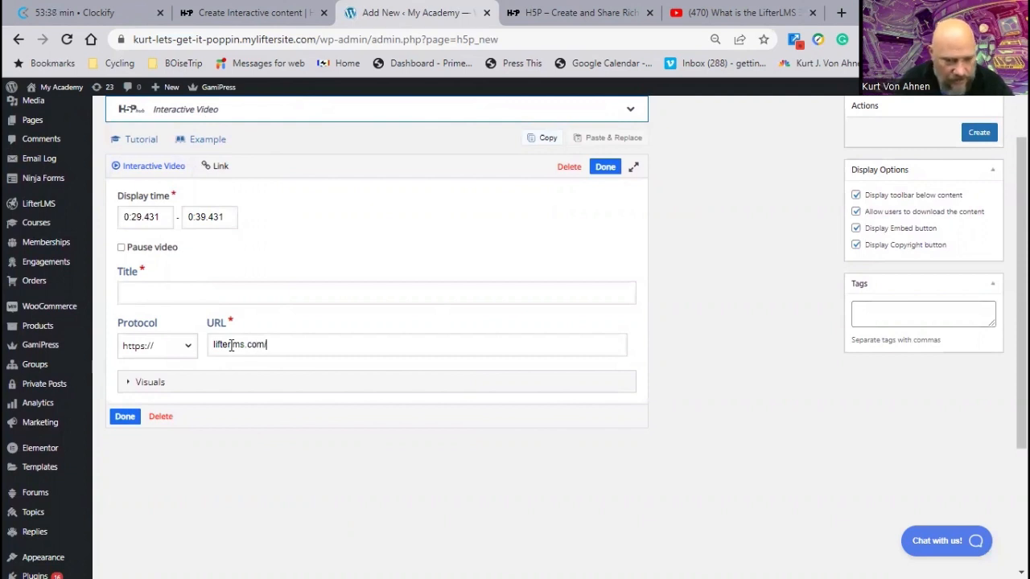
text(gency)
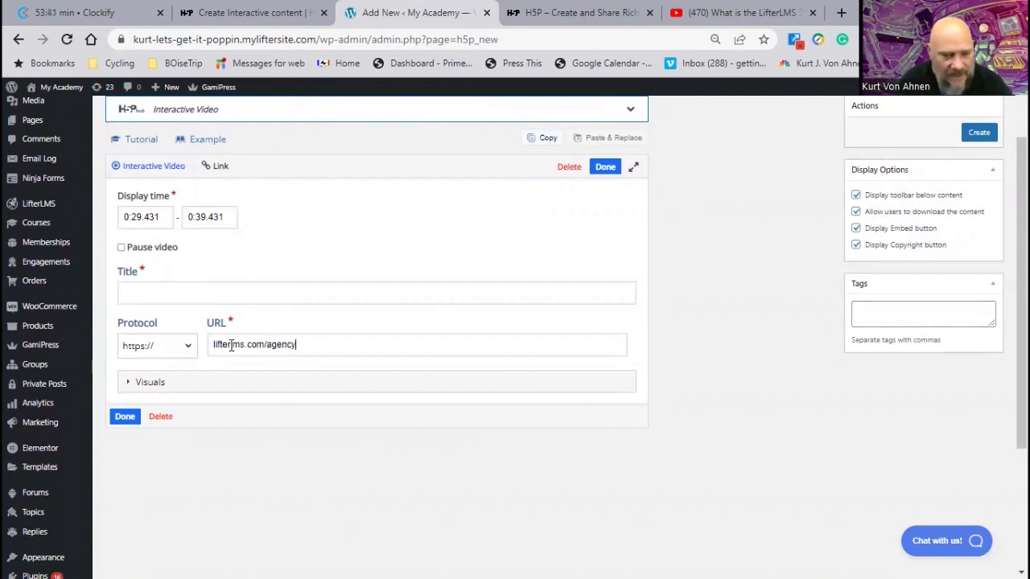
Step: Title the link "Join our "Agency Channel" for extra benefits...", save it and shift it slightly right on the video
click(231, 344)
text(l)
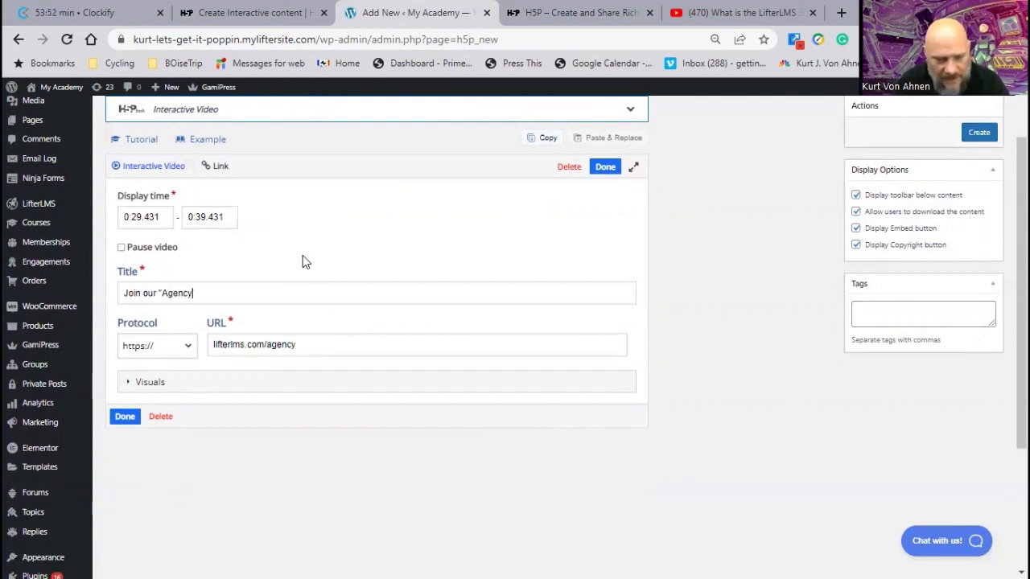
text(nnel)
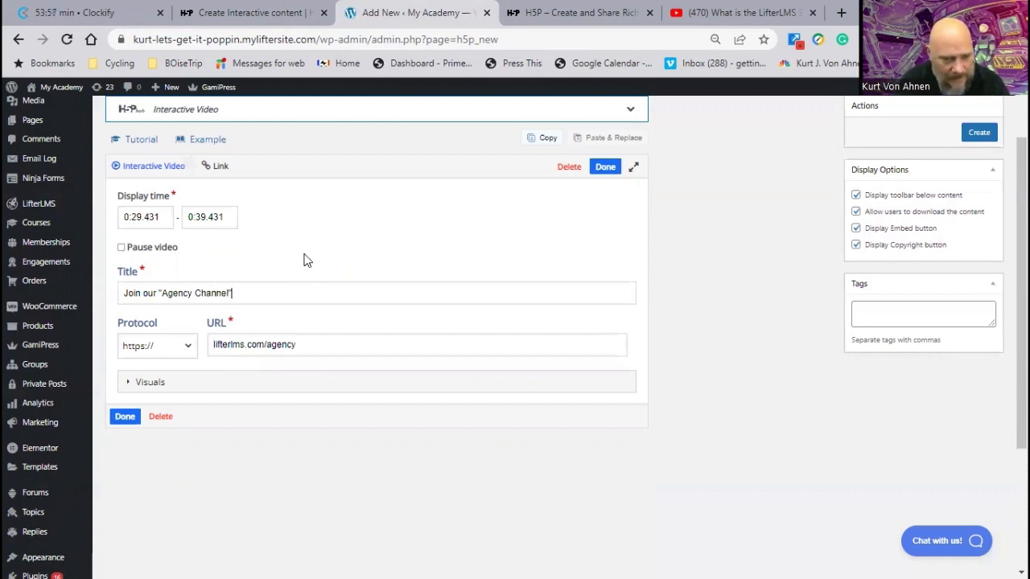
text(" for extra)
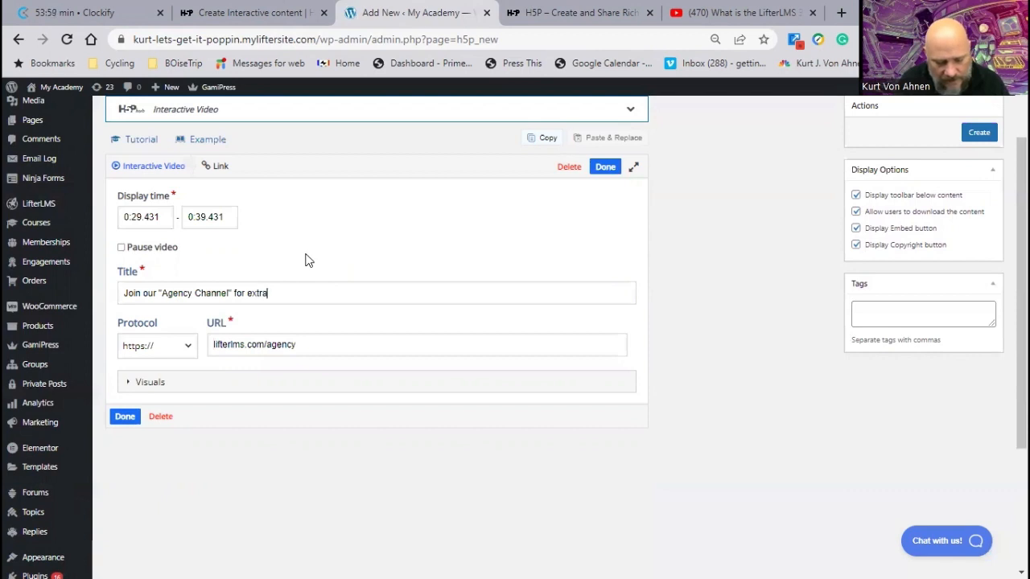
text( benefits...)
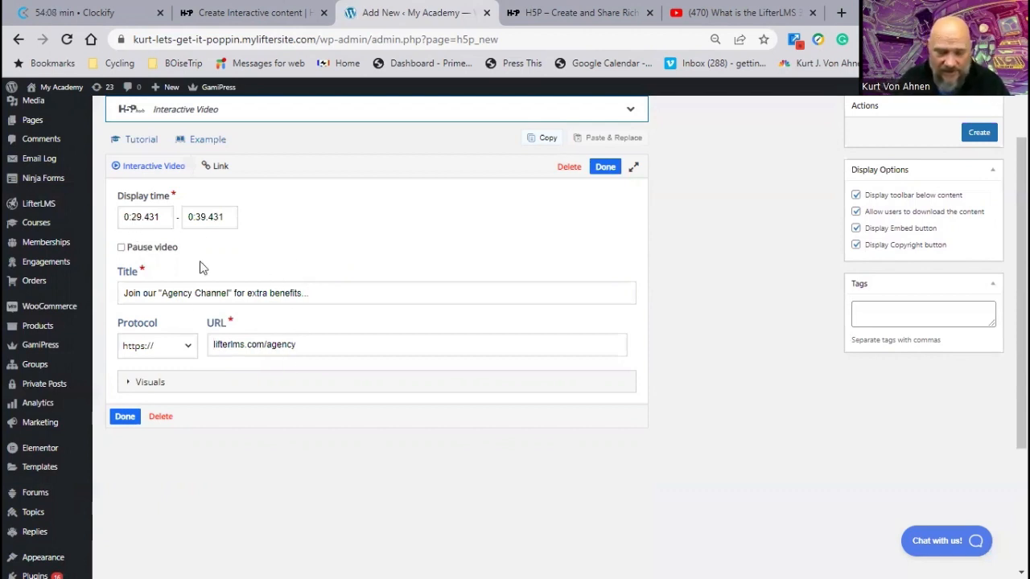
click(125, 416)
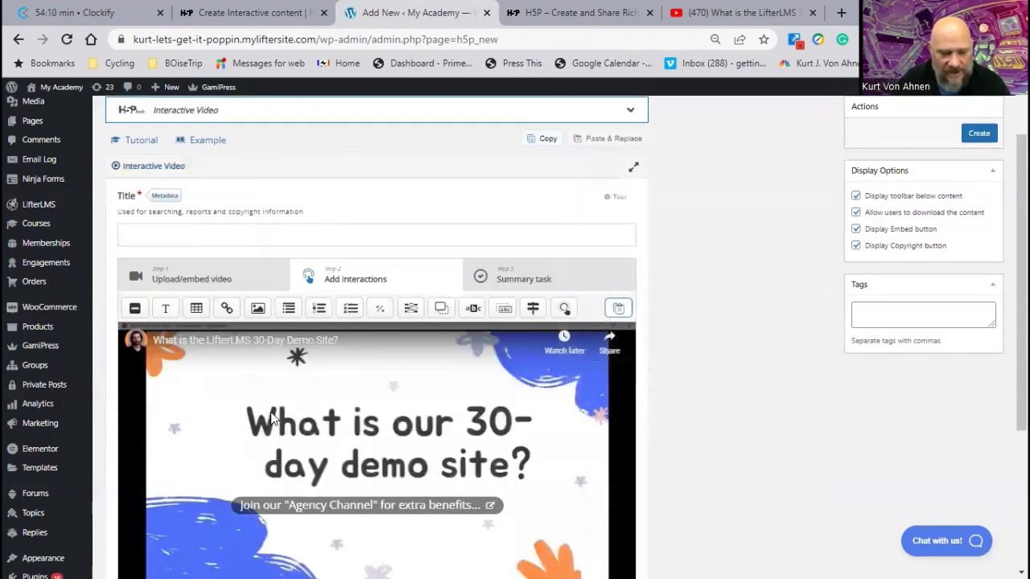
click(367, 514)
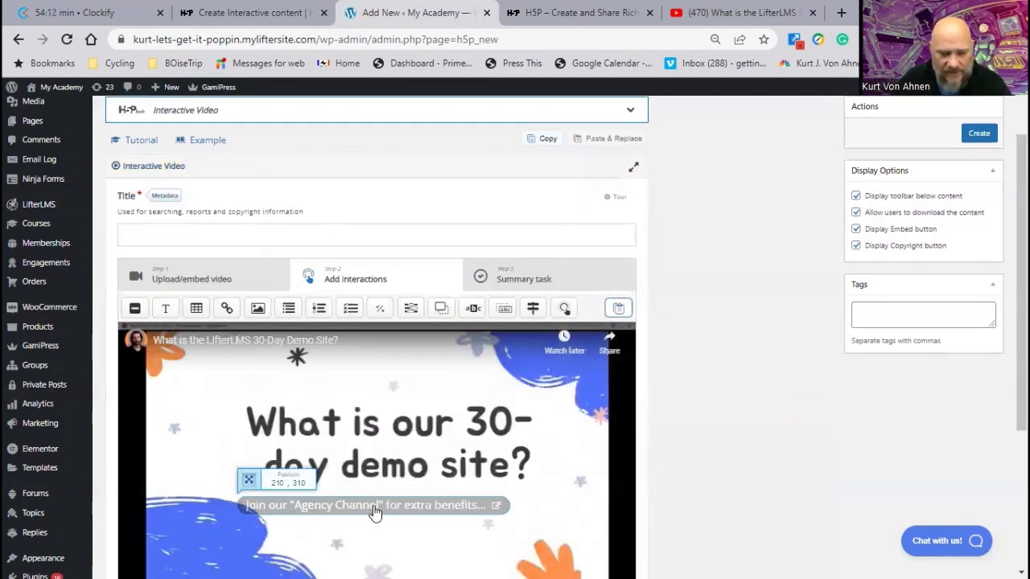
Step: Play the video on to about 0:44, pause it and go back to about 0:30
scroll(343, 519, down, 2)
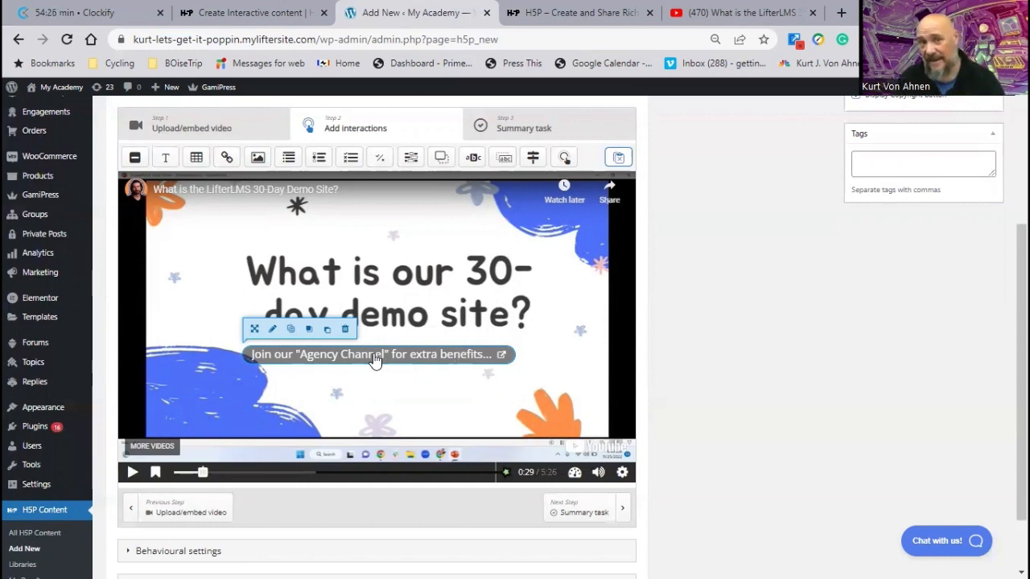
click(131, 473)
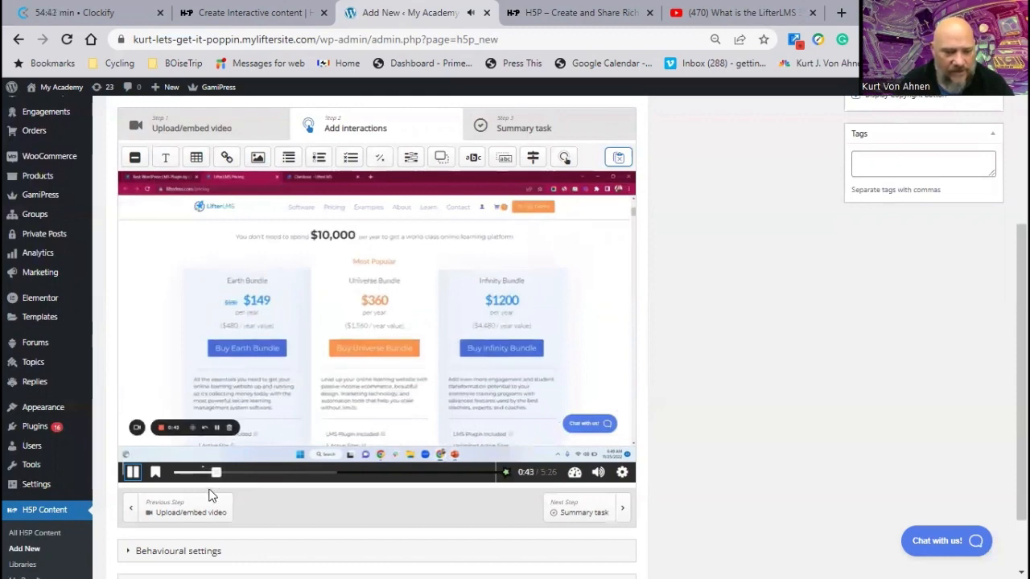
click(132, 473)
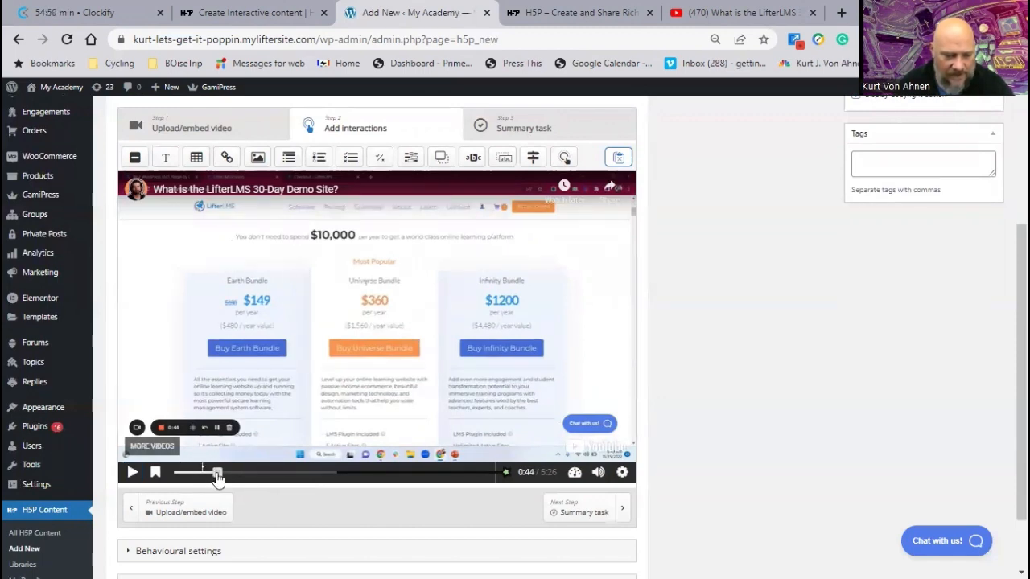
drag(218, 477, 207, 480)
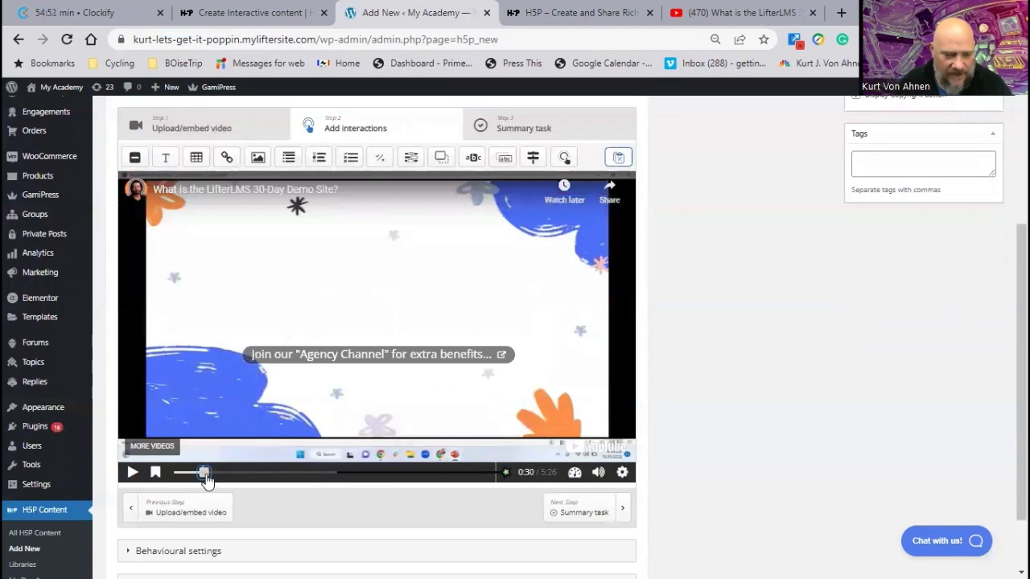
Step: Set the Agency Channel link's display time to 0:27.431 - 0:36.431 and save the interaction
click(344, 360)
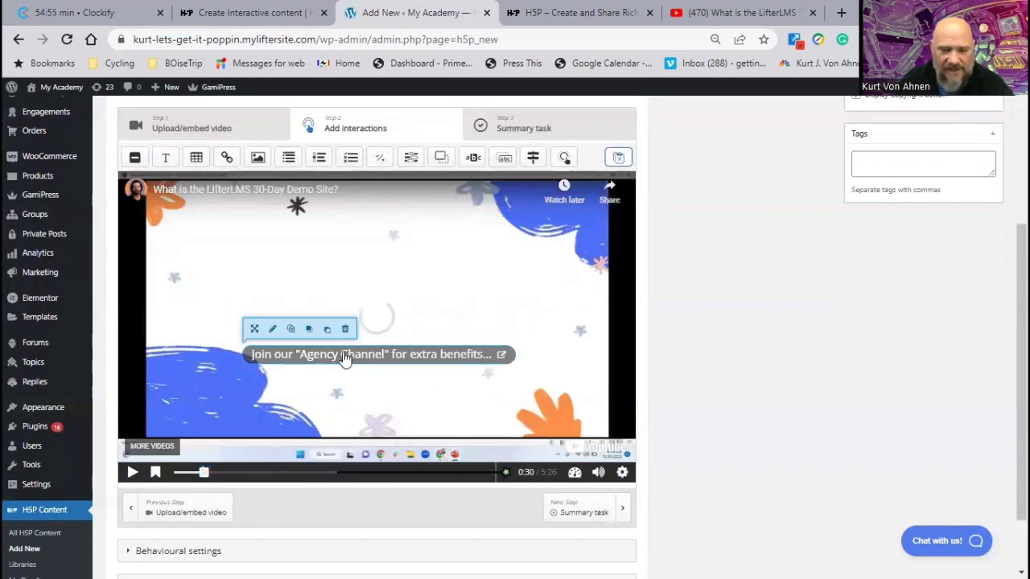
click(271, 330)
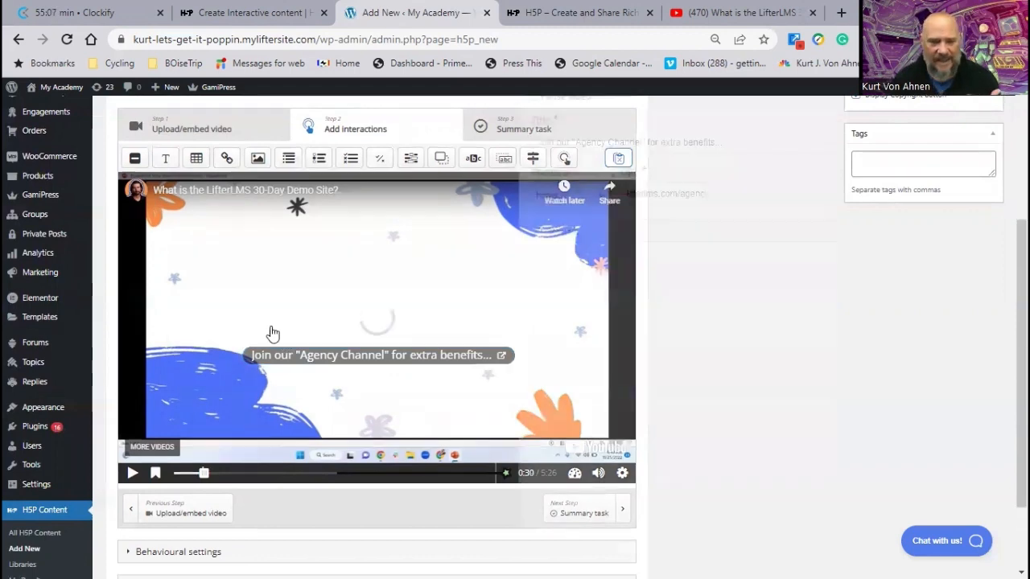
scroll(188, 249, up, 2)
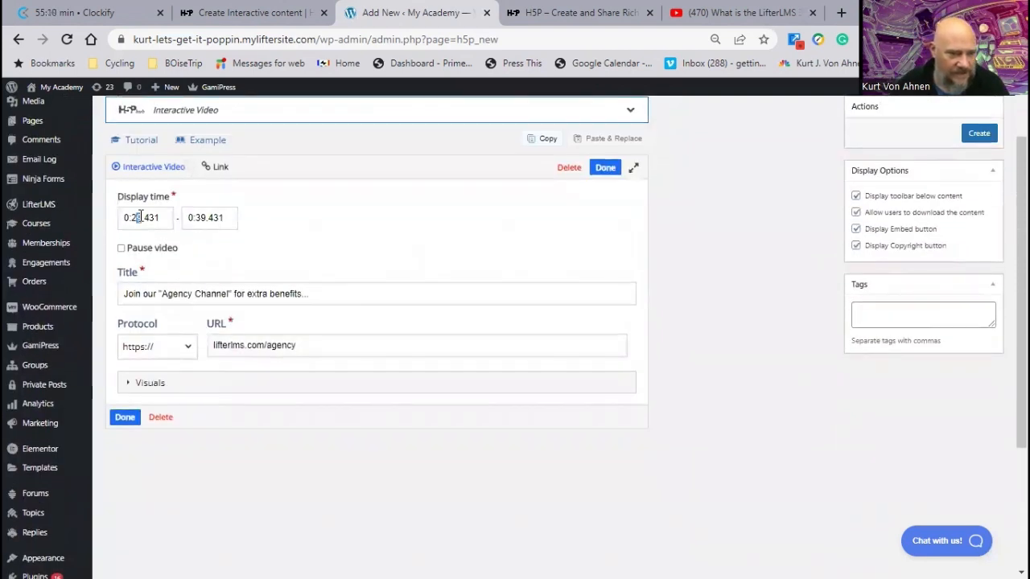
text(7)
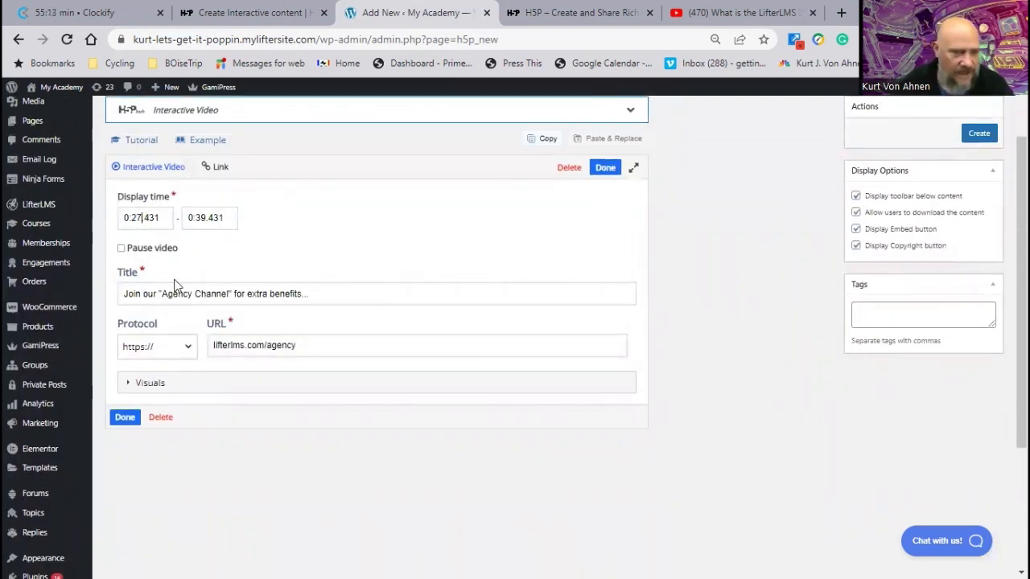
scroll(191, 243, up, 2)
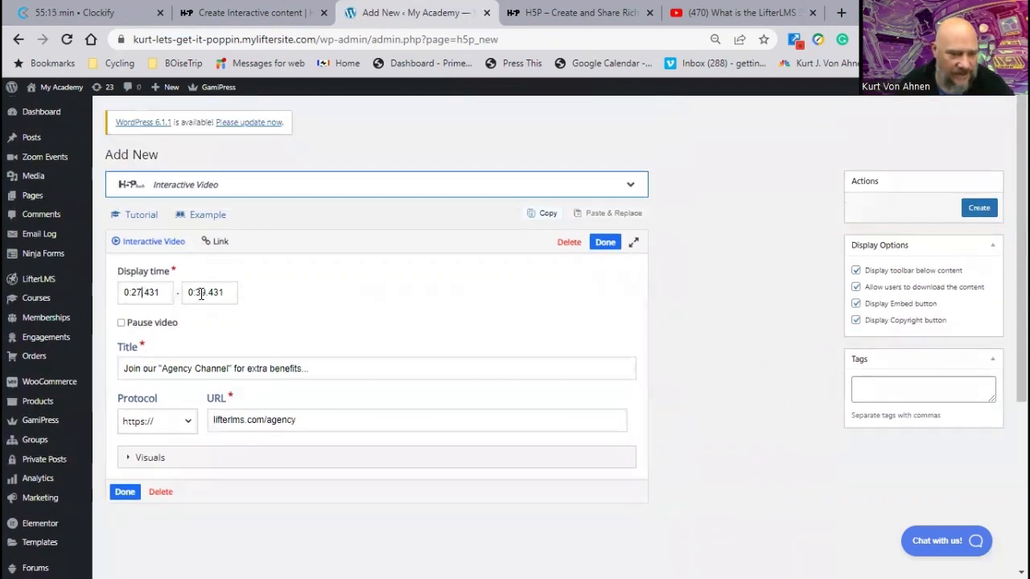
text(6)
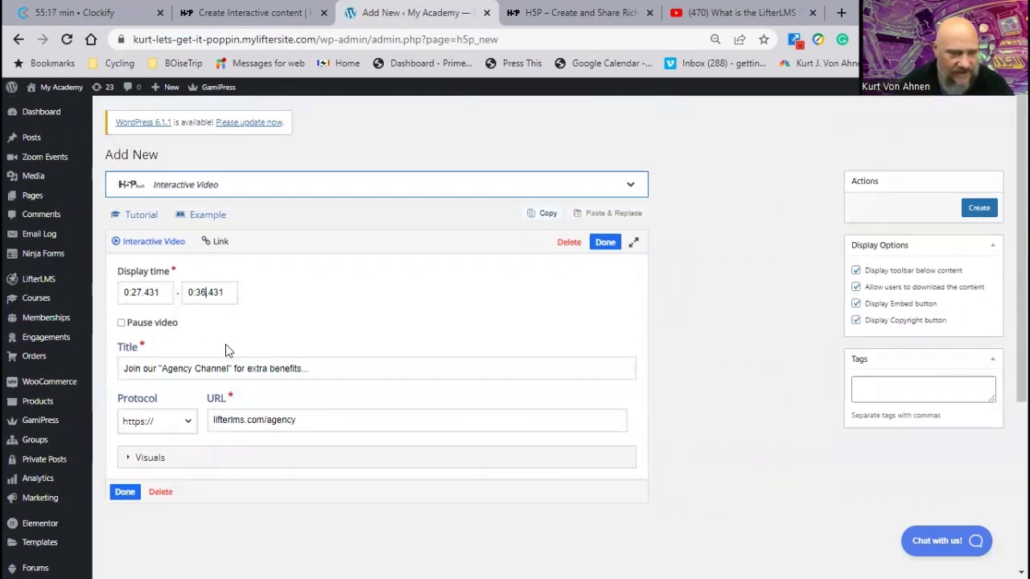
click(125, 493)
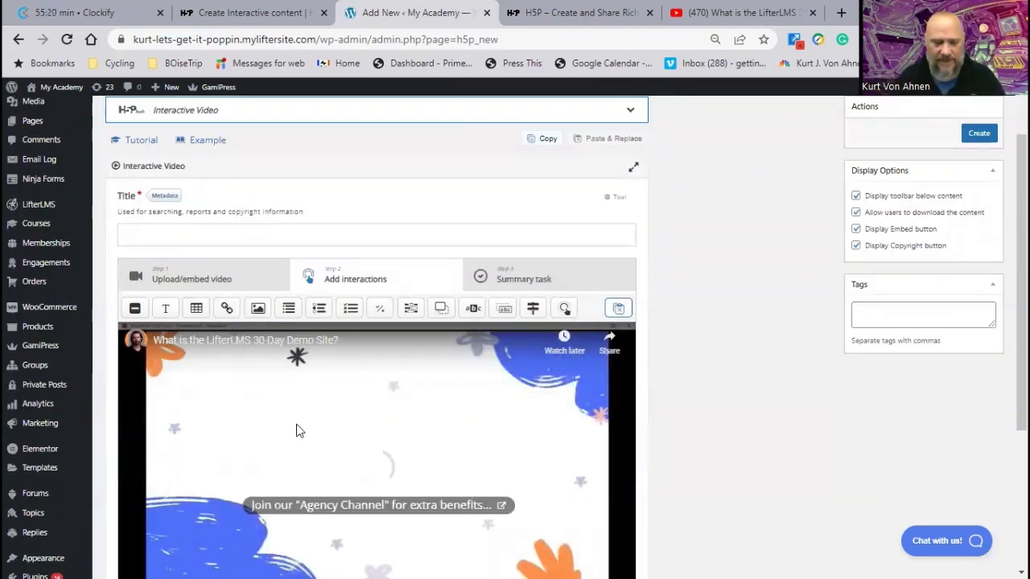
Step: Play the video on to about 0:44, pause it and place a True/False Question interaction over the Universe Bundle pricing column
scroll(313, 426, down, 2)
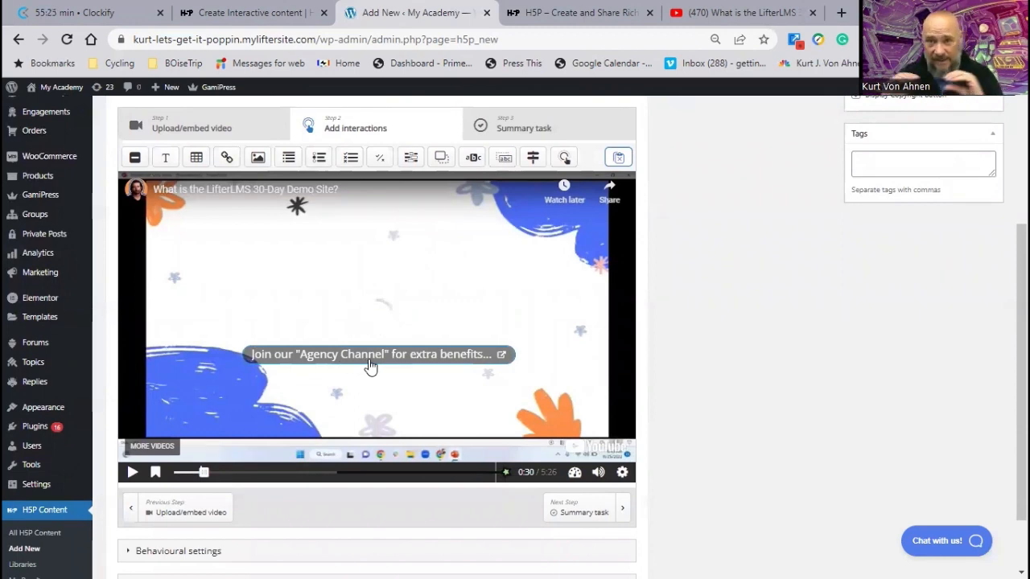
click(134, 473)
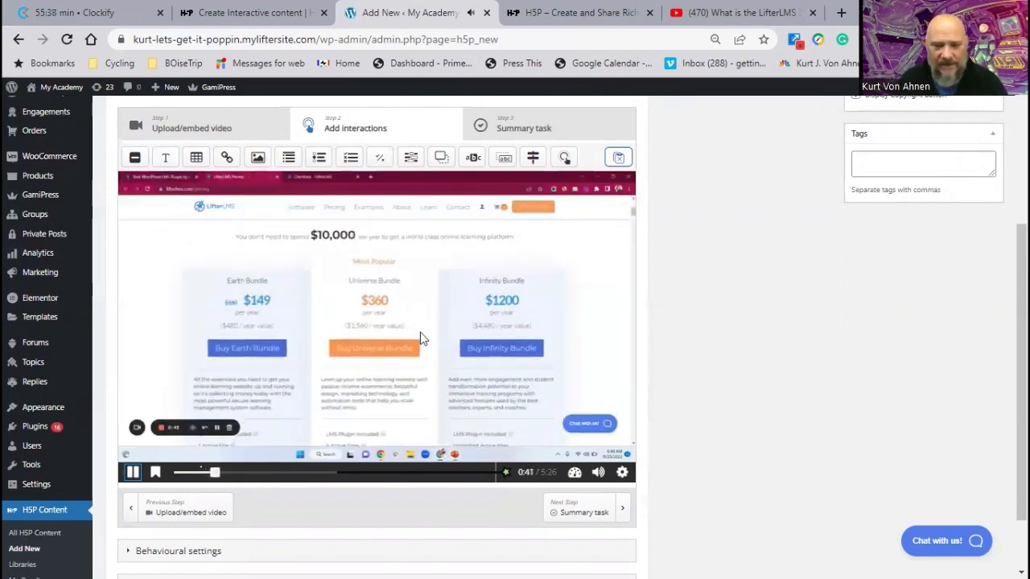
click(133, 475)
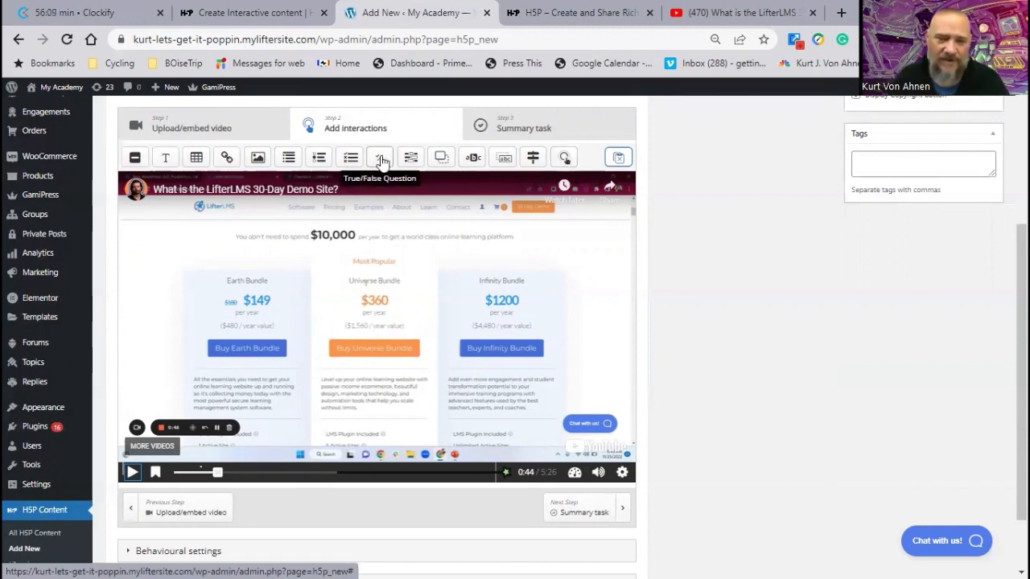
drag(381, 161, 346, 251)
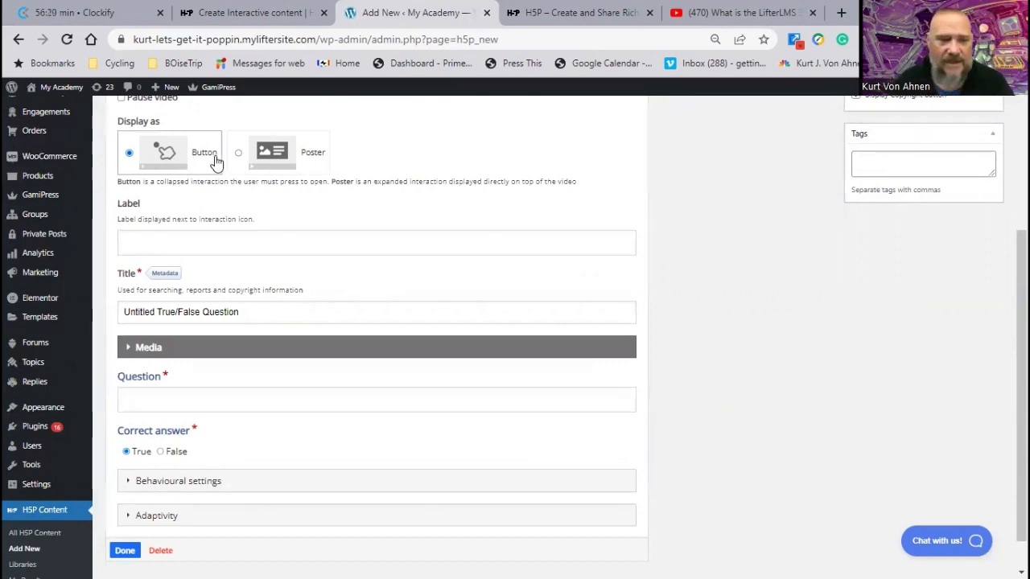
Step: Display the True/False question as a poster and title it "Agency Bundle Use"
click(239, 160)
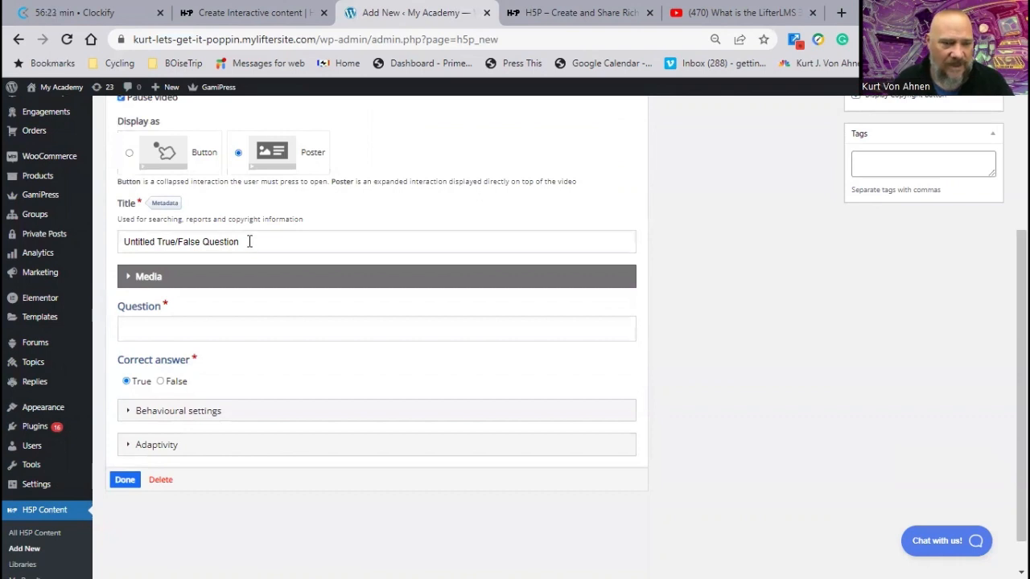
drag(248, 242, 110, 239)
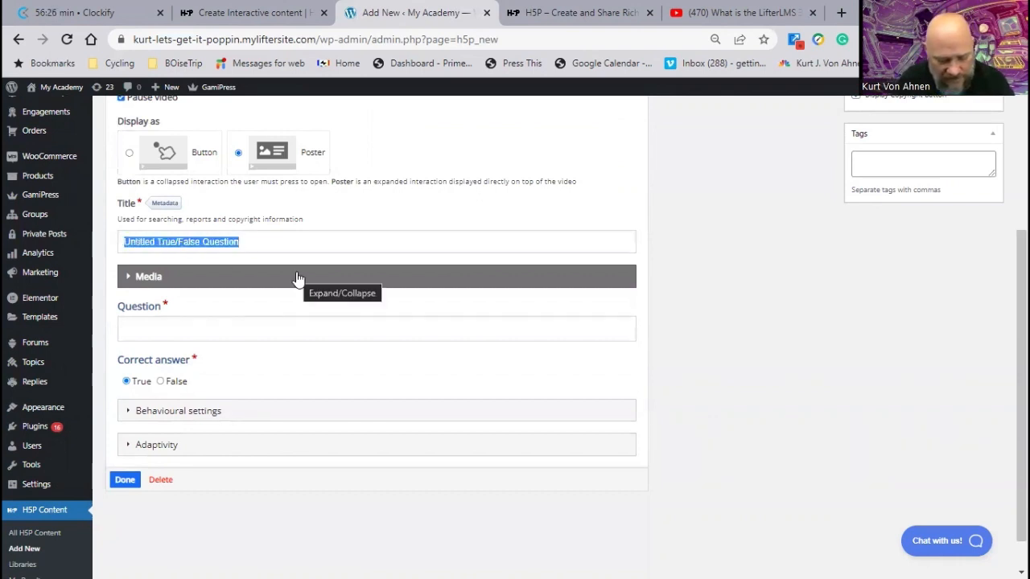
text(Agency)
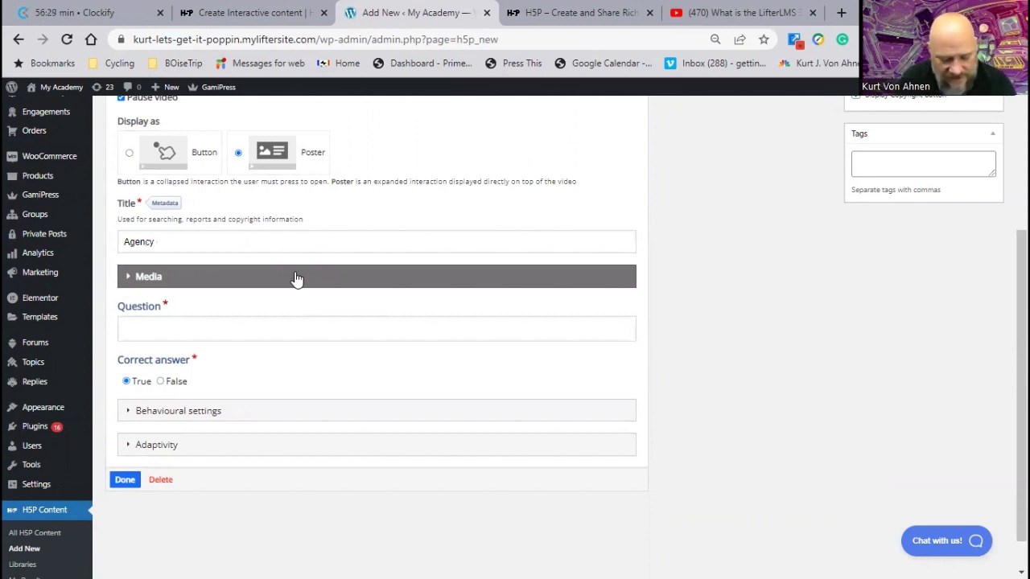
text( Bundle)
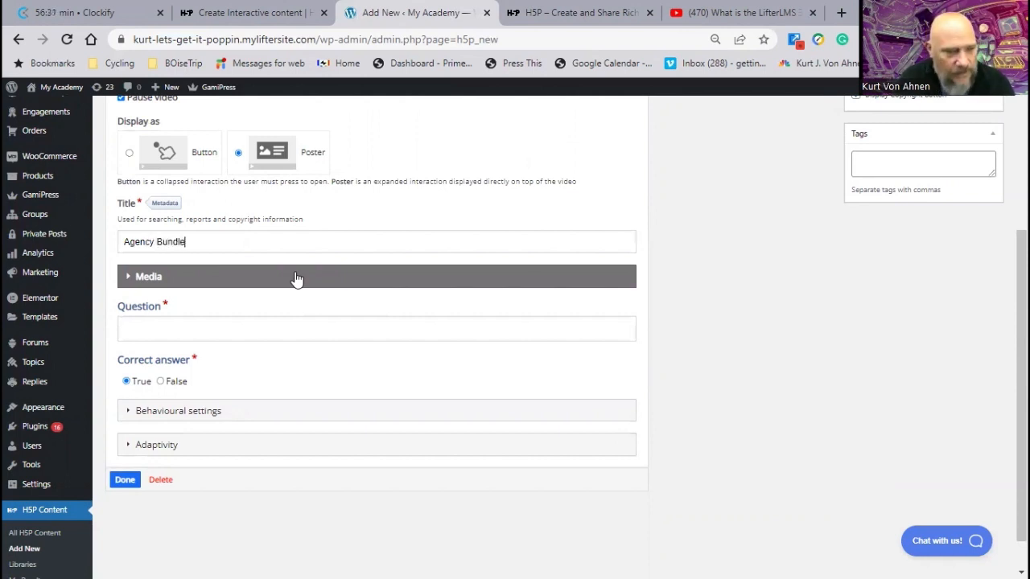
text( Use)
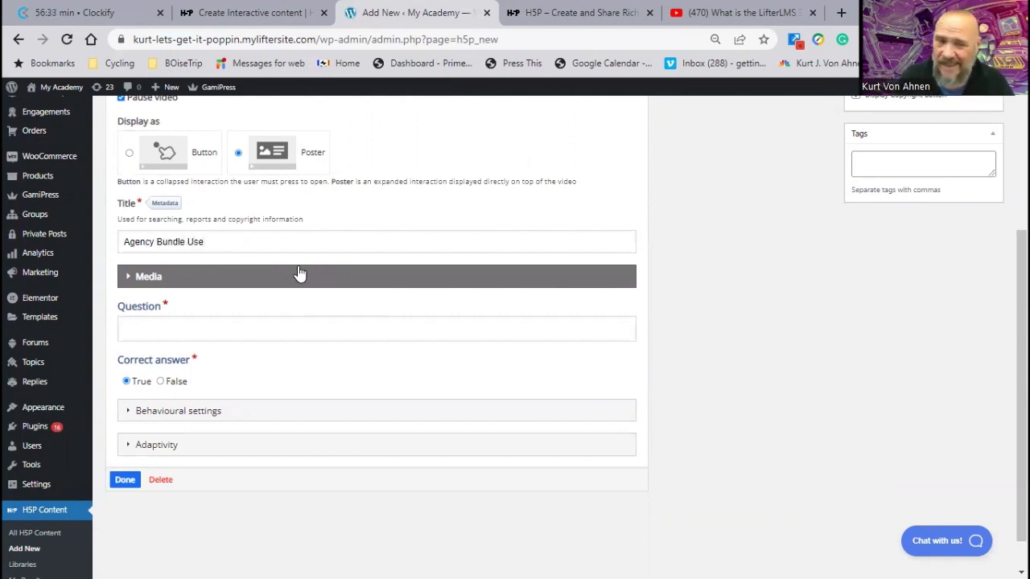
Step: Set the question text to "Agencies can use the Infinity Bundle on as many customer sites as they choose." and save the interaction
scroll(198, 288, down, 2)
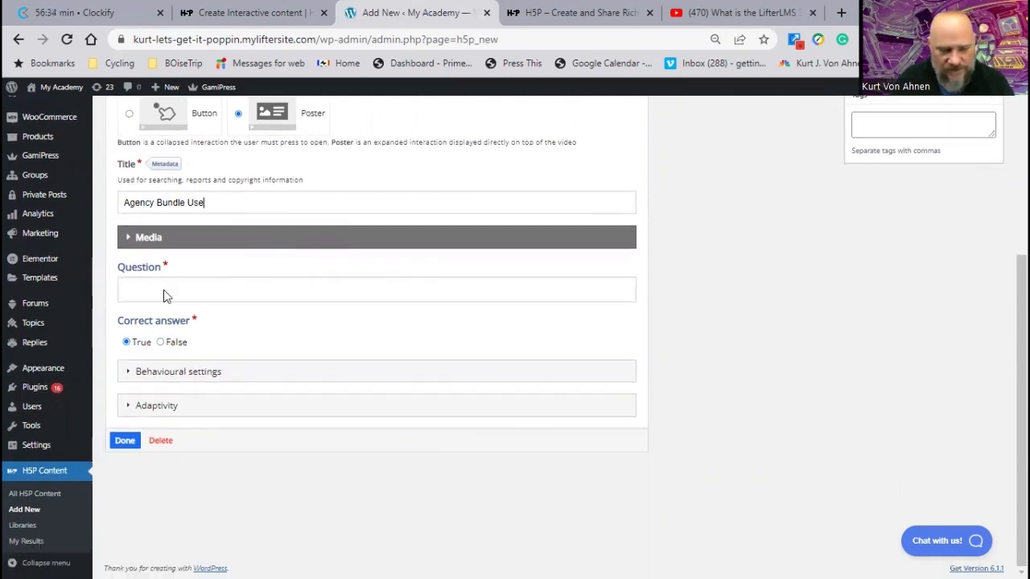
click(163, 295)
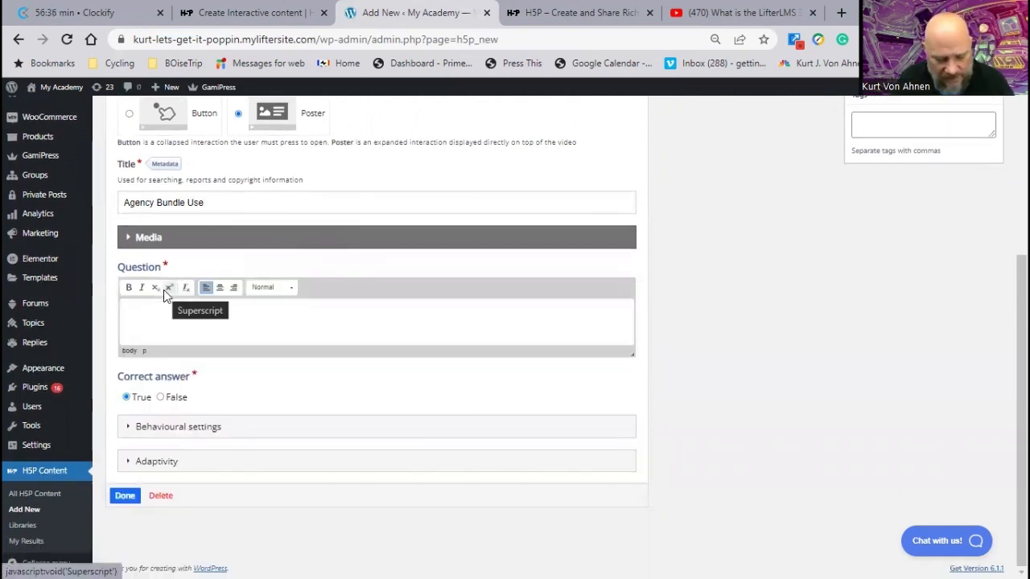
text(Agencies)
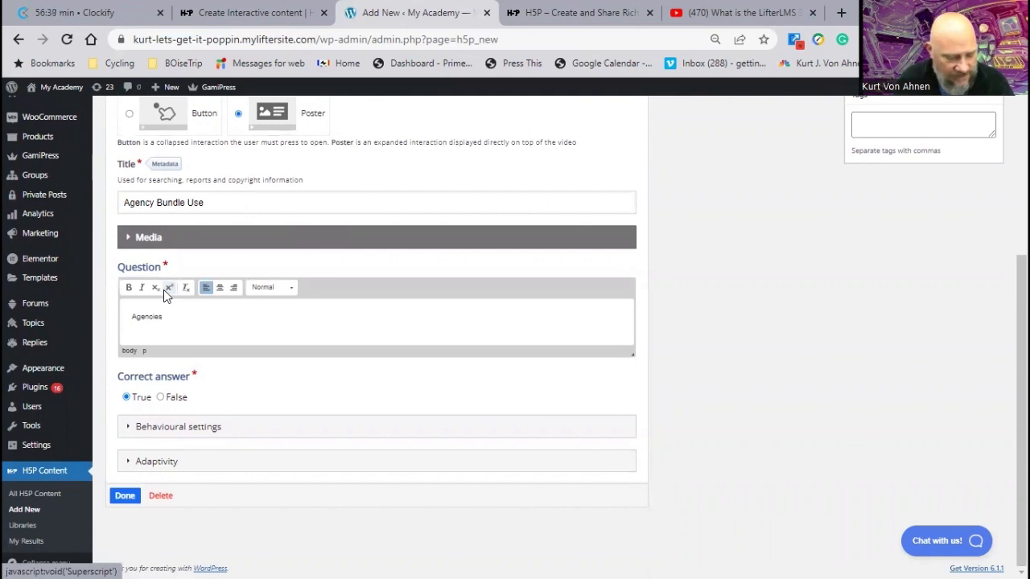
text( can use the)
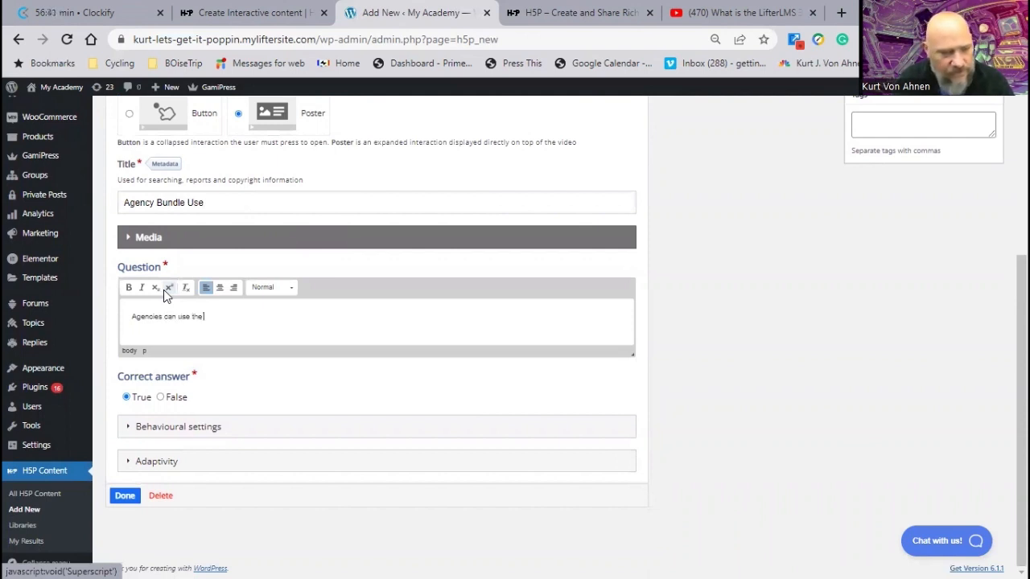
text( Infinity Bundle)
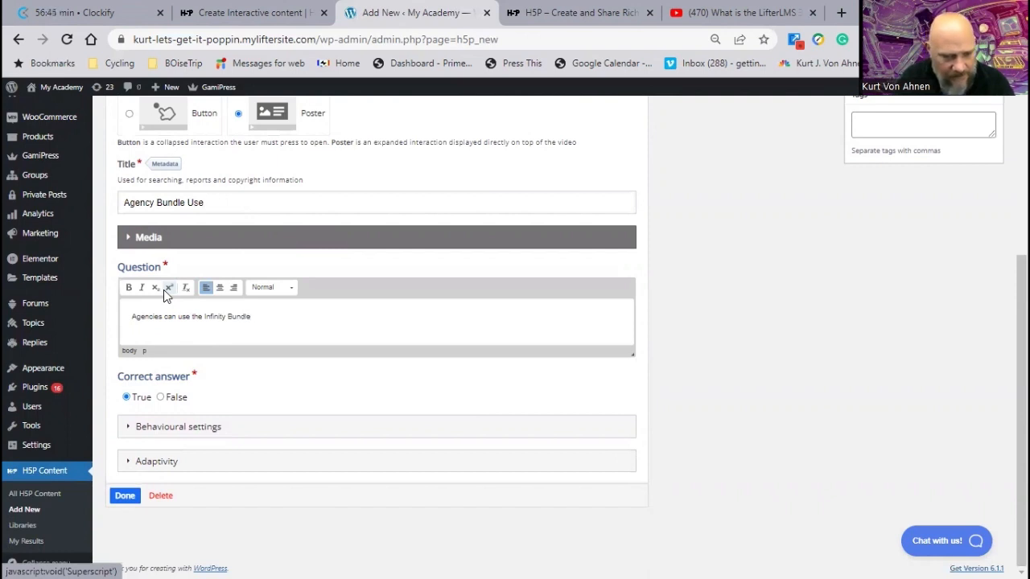
text( on as many customer)
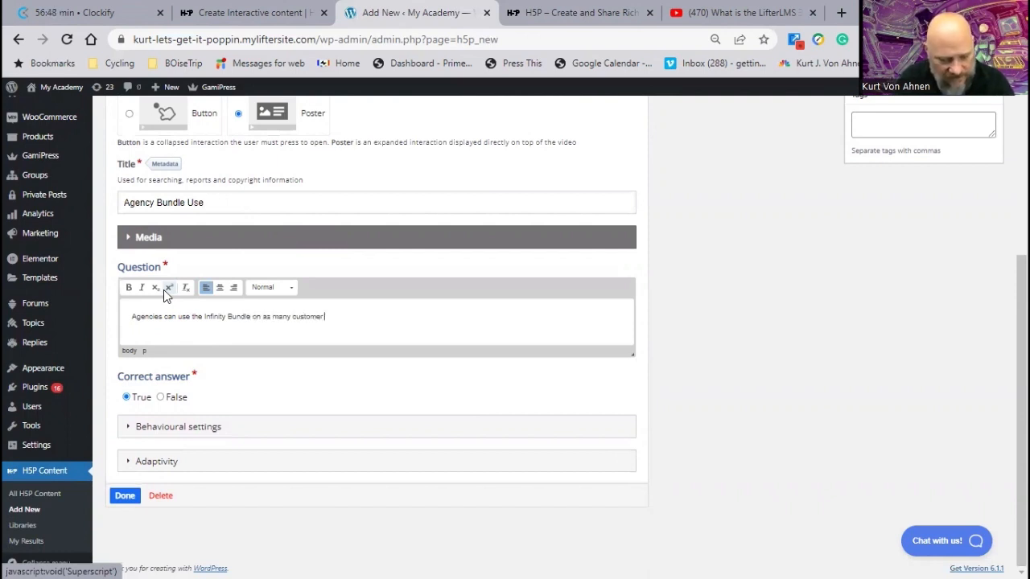
text( sites as they choose.)
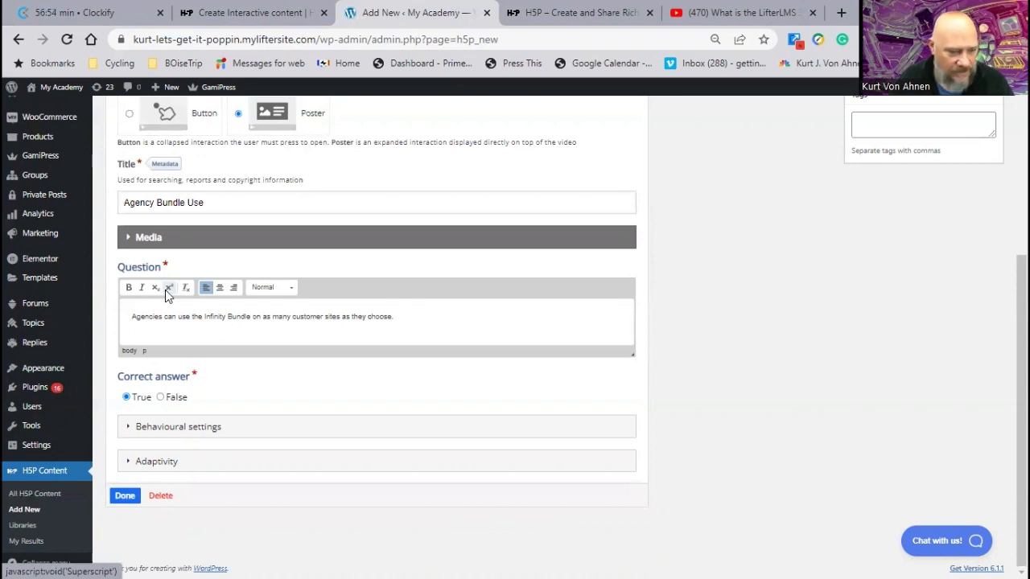
click(125, 497)
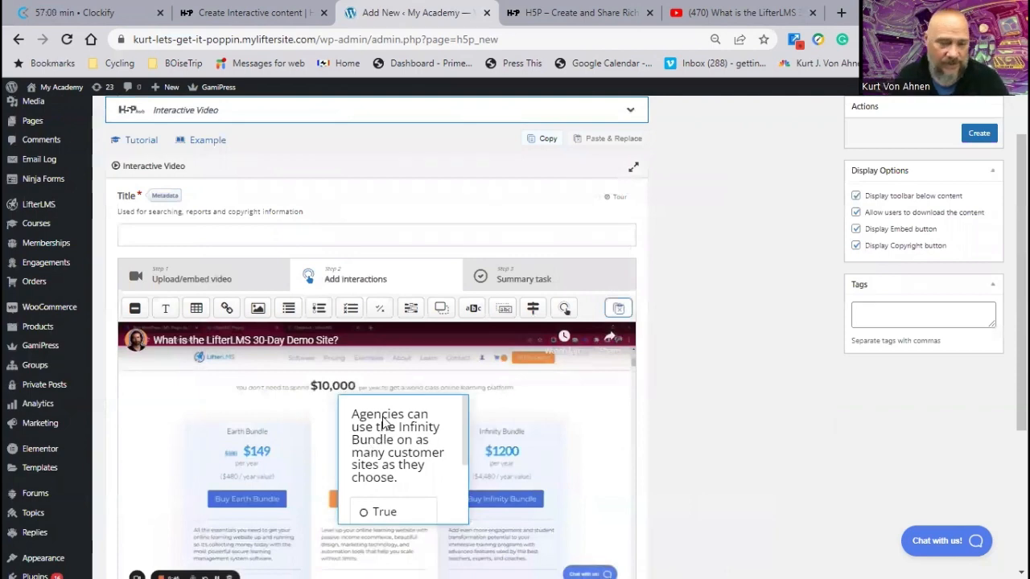
scroll(383, 430, down, 2)
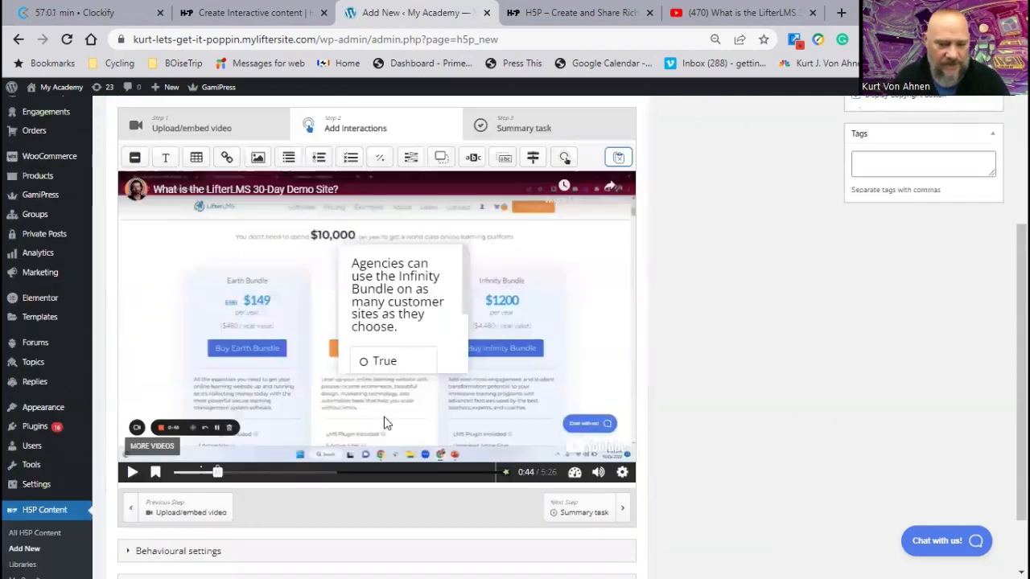
Step: Move the True/False question up over the middle pricing column and stretch it downward until both answers and the Check button fit
click(405, 311)
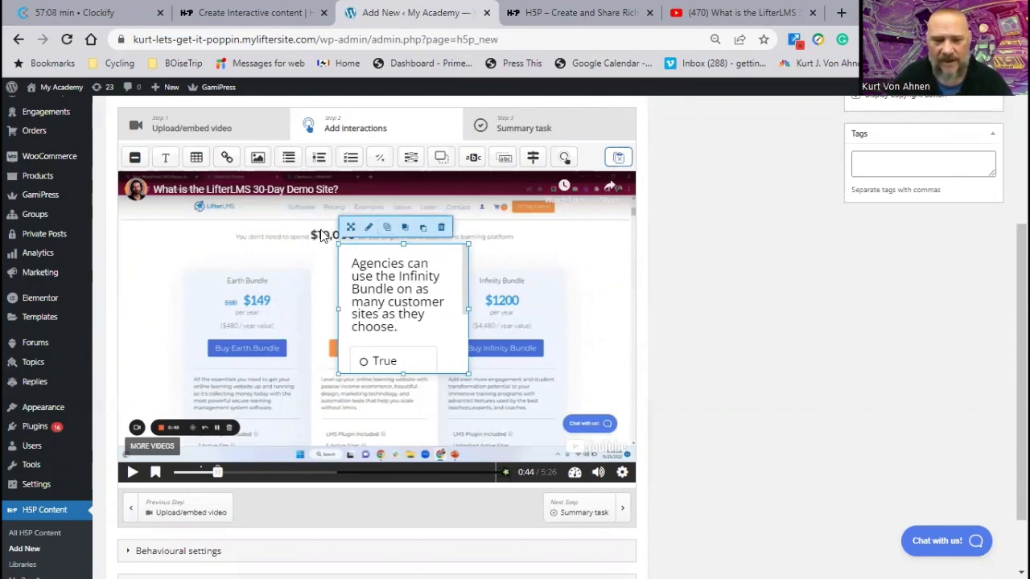
drag(400, 268, 371, 224)
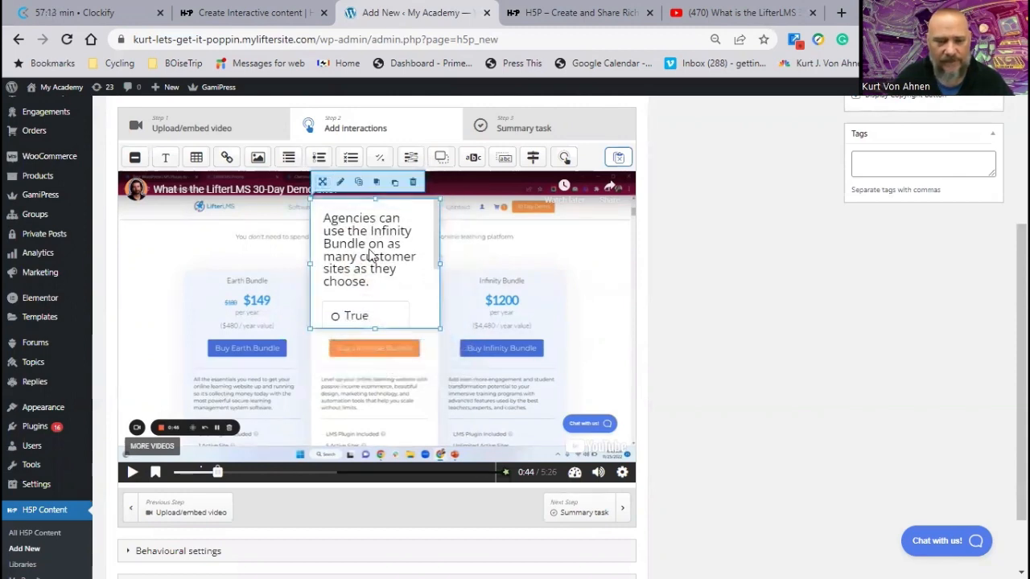
drag(375, 329, 366, 437)
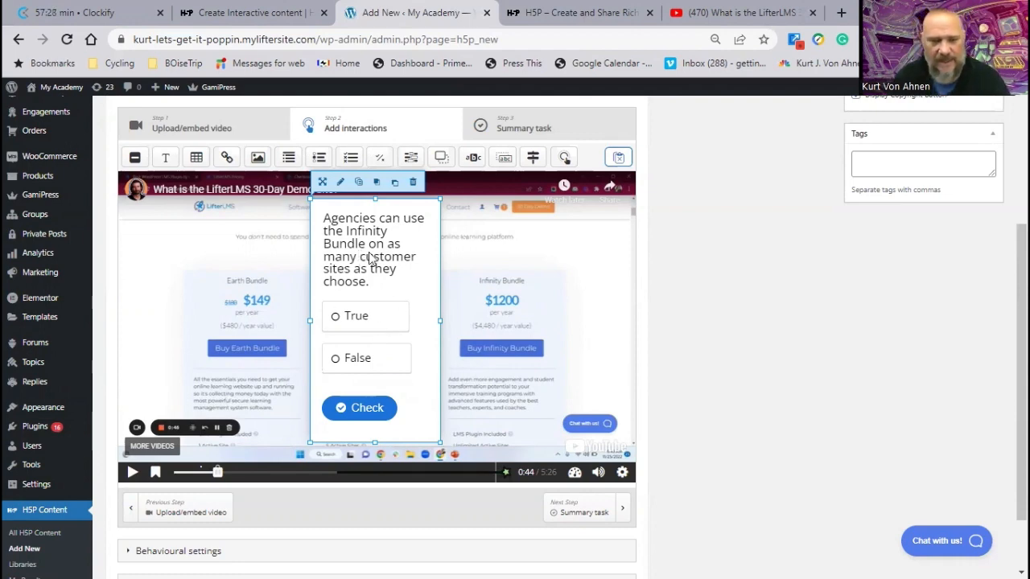
Step: Set the end of the True/False question's display time to 0:59.53 and save the interaction
click(339, 182)
scroll(201, 243, up, 2)
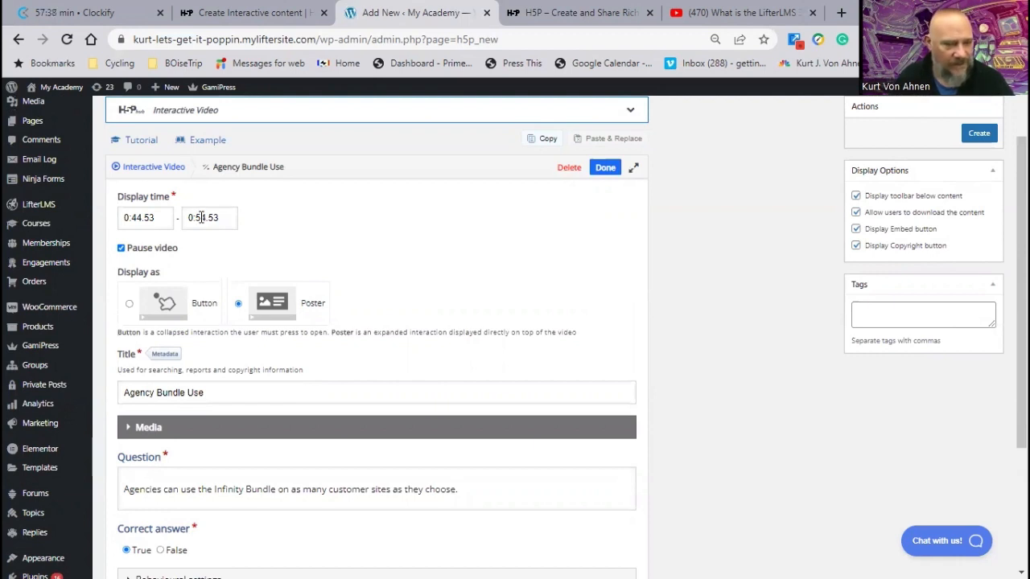
double_click(202, 218)
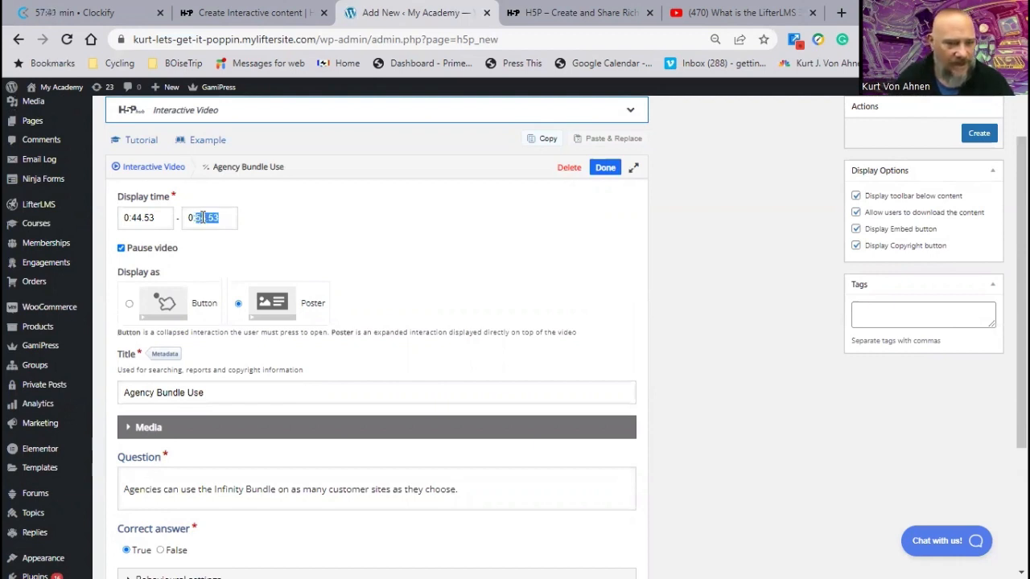
click(203, 217)
key(BackSpace)
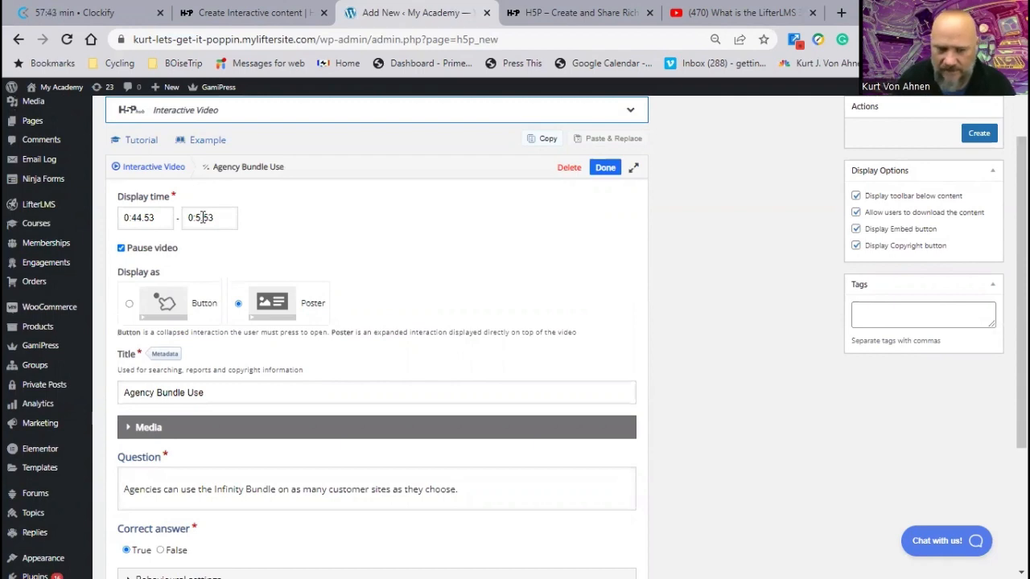
text(9)
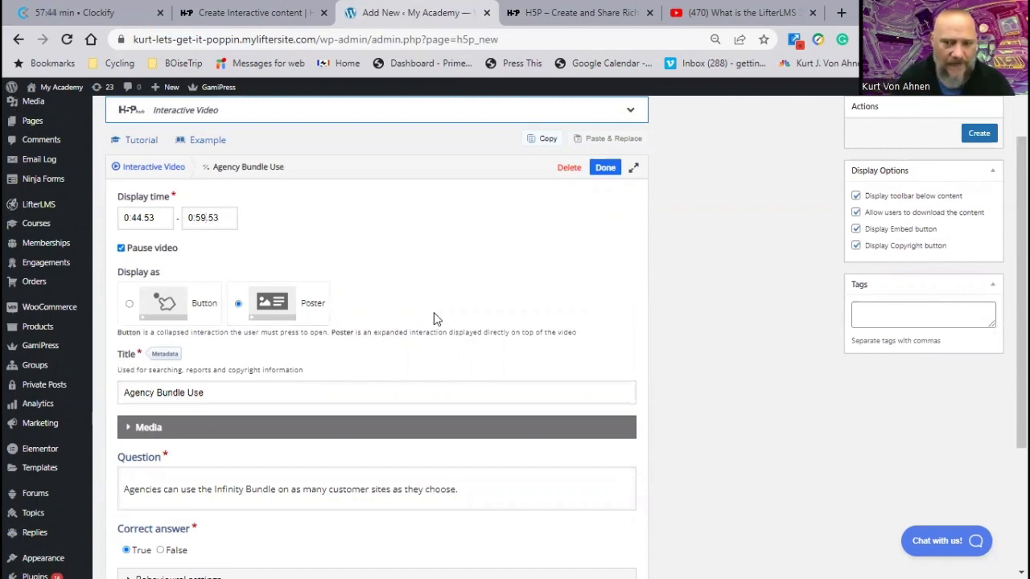
click(602, 169)
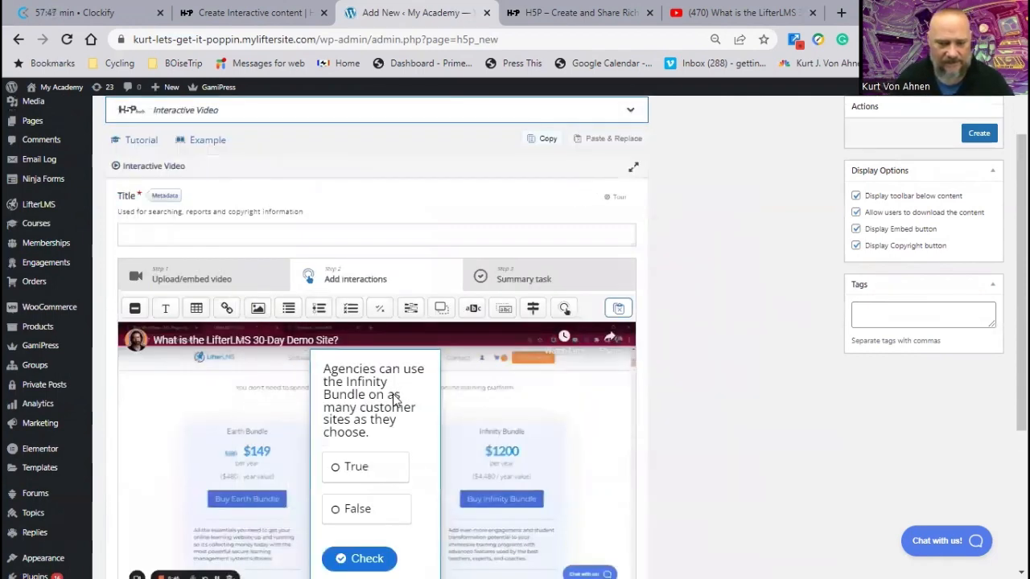
Step: Play the video on to about 1:21, pause it and place a Text interaction on the 30-day demo site title slide
scroll(391, 405, down, 2)
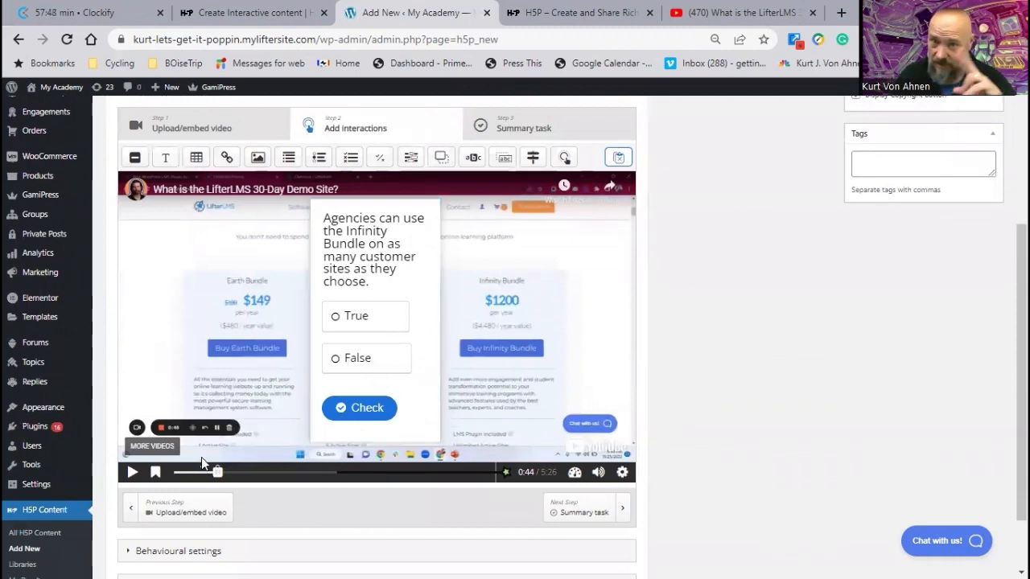
click(132, 473)
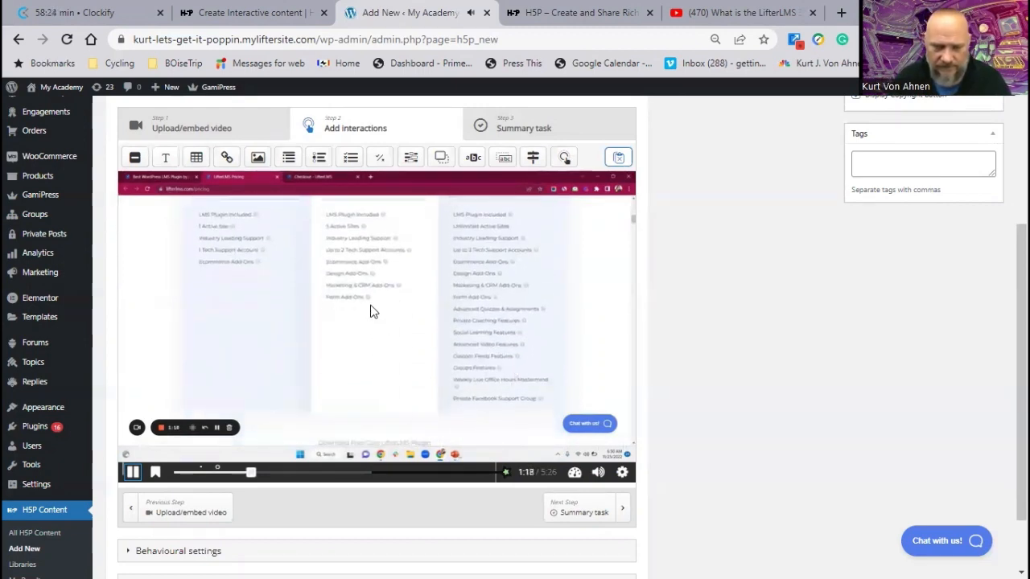
click(131, 473)
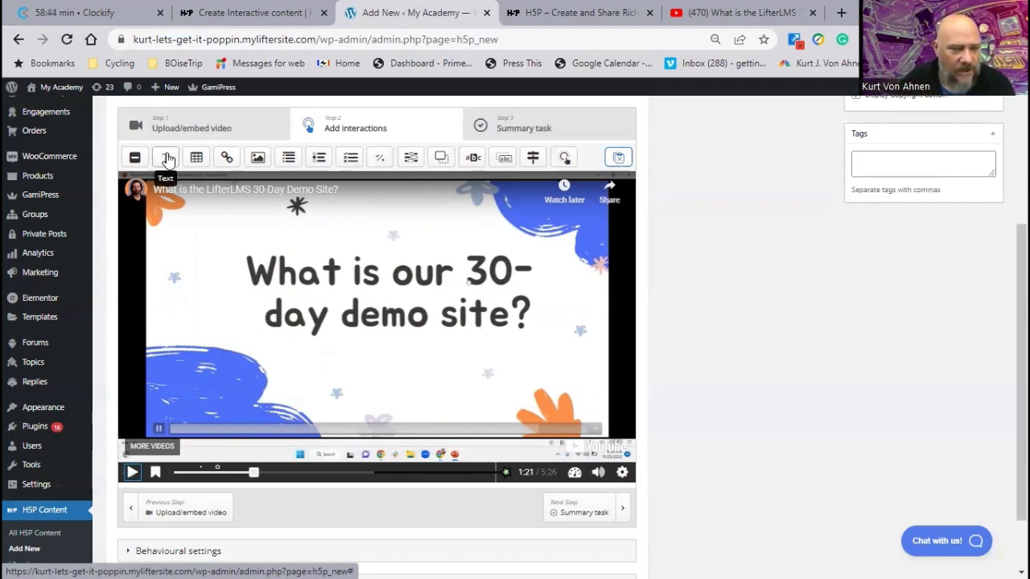
drag(166, 159, 265, 338)
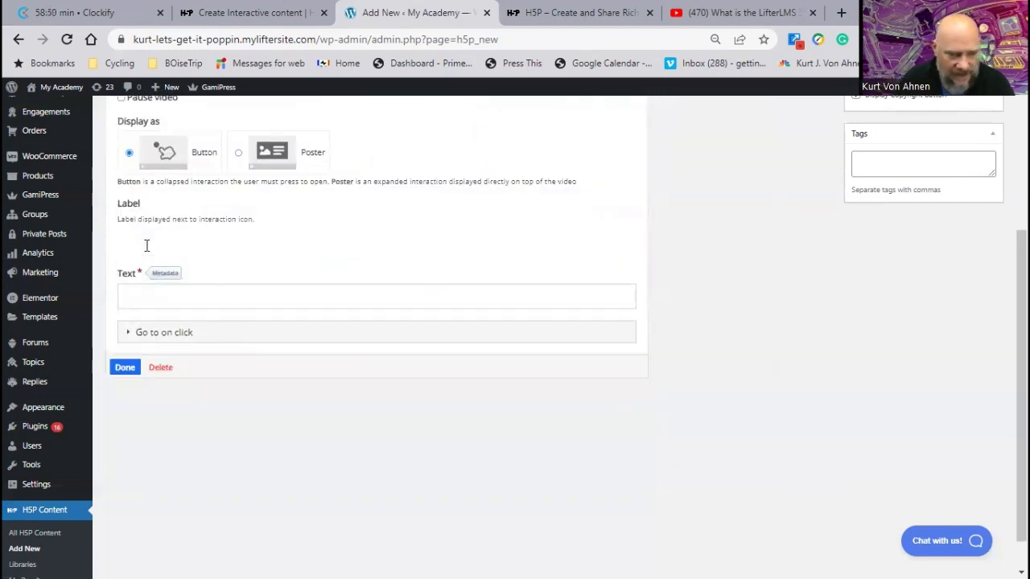
Step: Label the Text interaction "Agency - Click Here"
click(155, 252)
text(Age)
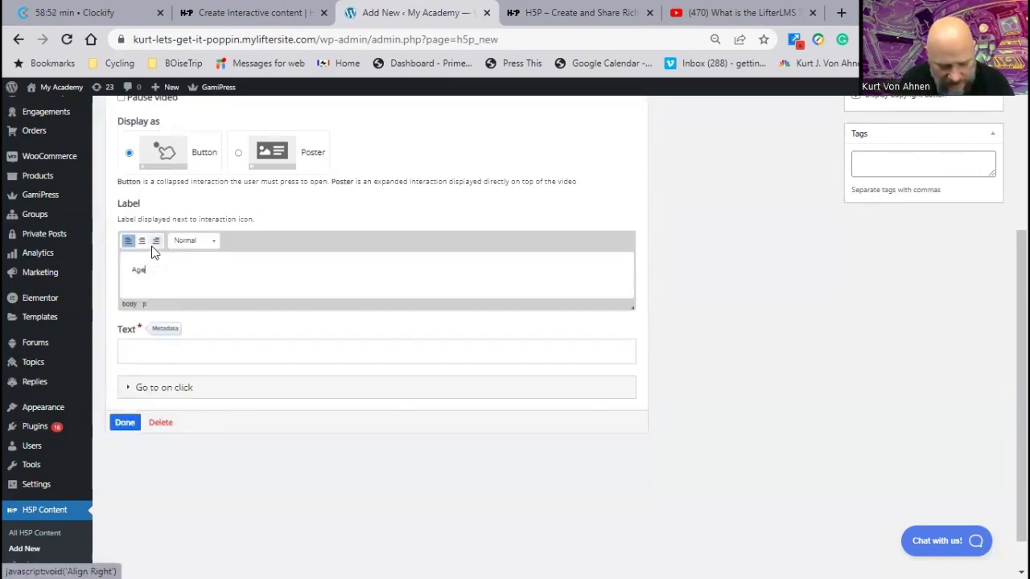
text(ncy - )
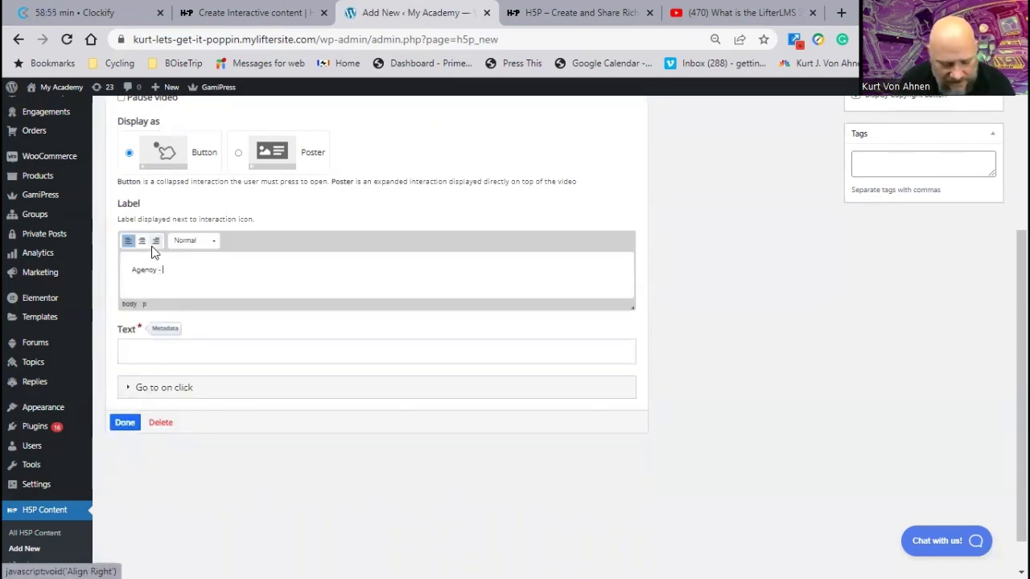
text(Click)
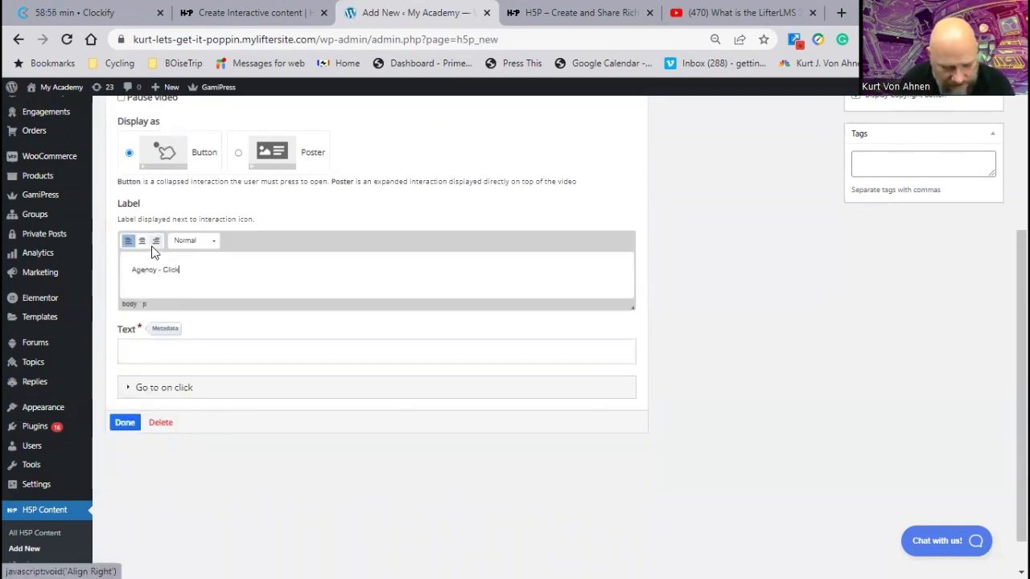
text( Here)
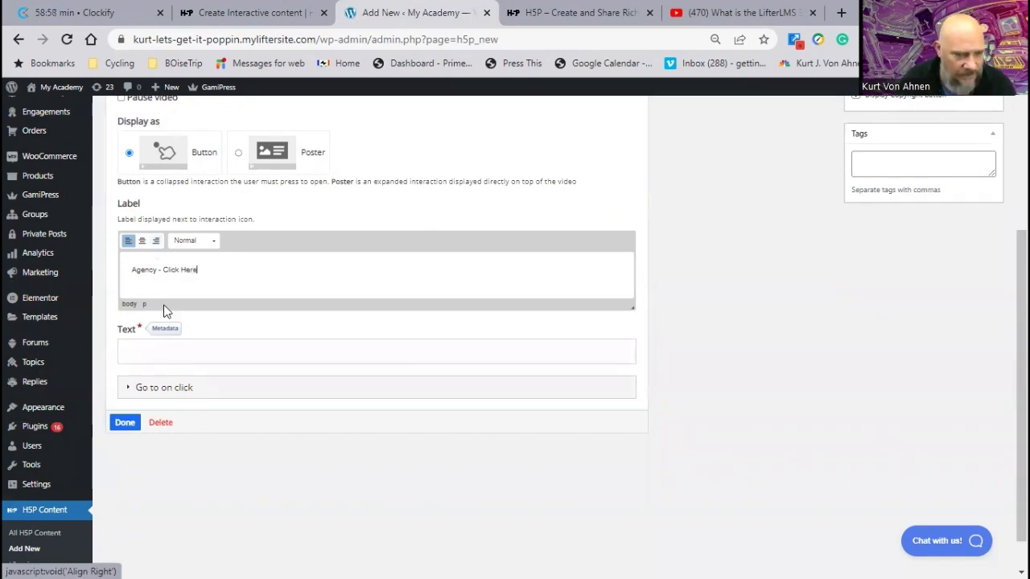
Step: Enter "- We host the demo for you" as the interaction text's first line and start the second line with "- The demo is"
click(167, 352)
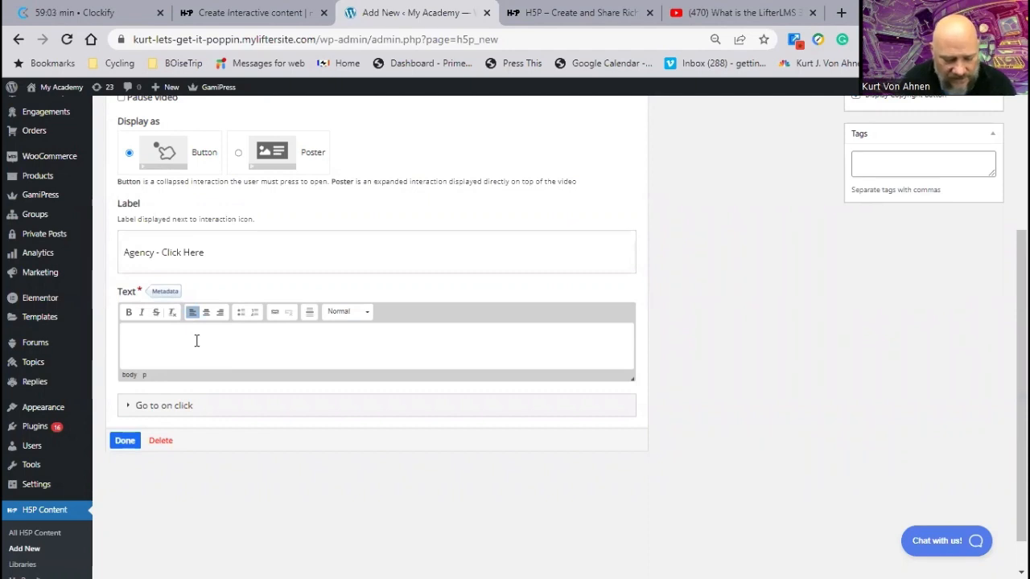
text(-)
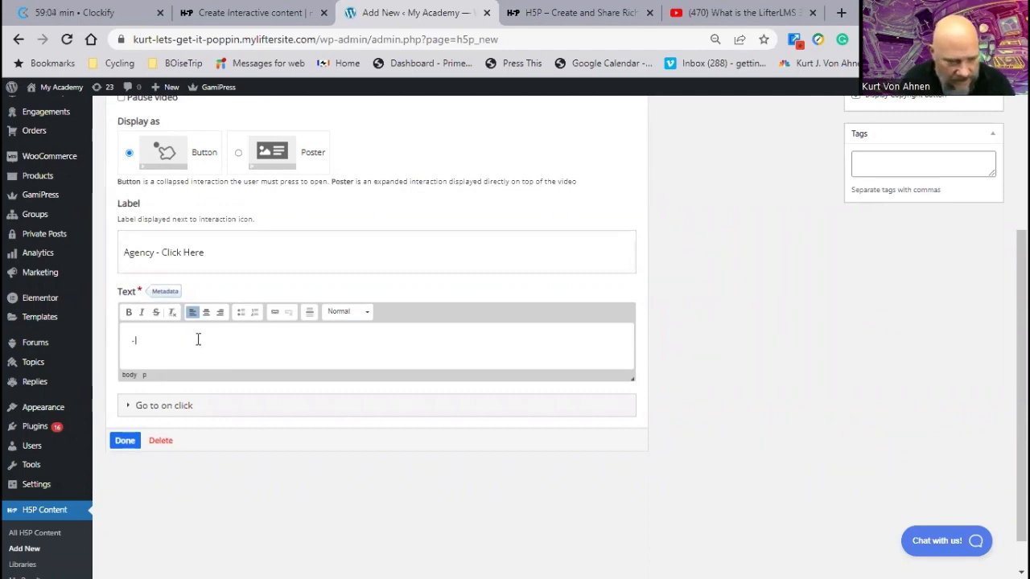
text( We host it)
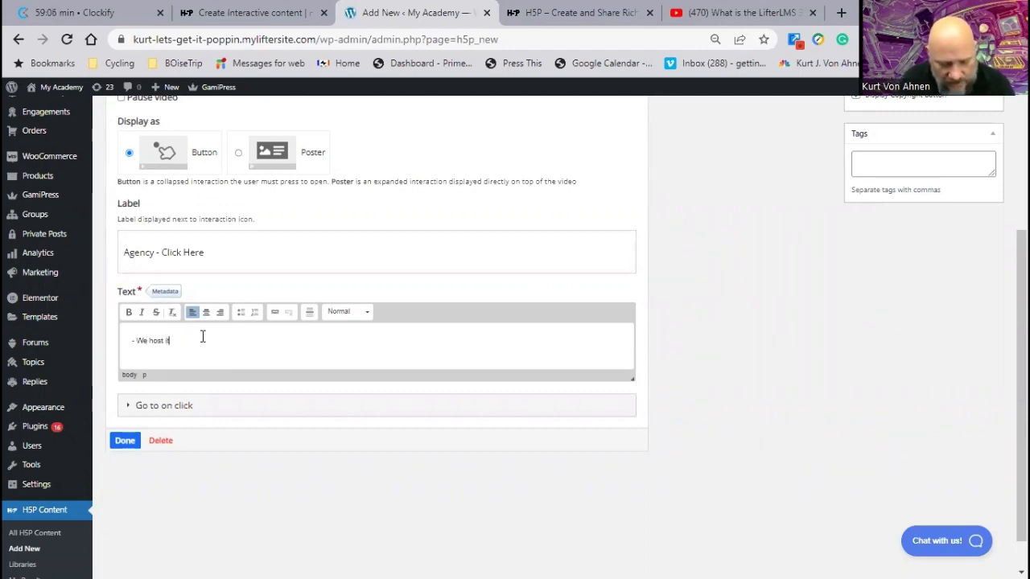
text( for you)
key(Return)
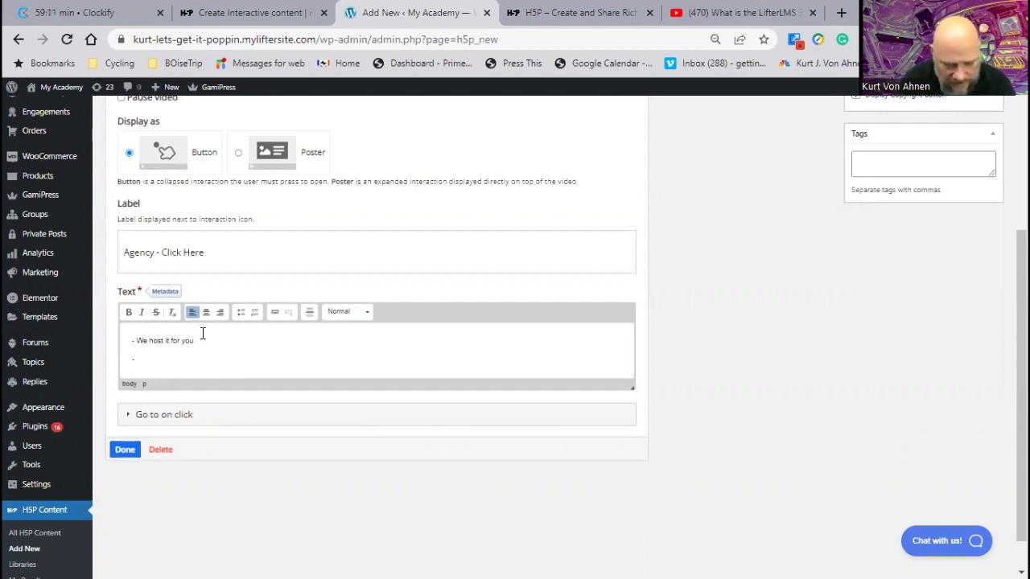
text(- The demo )
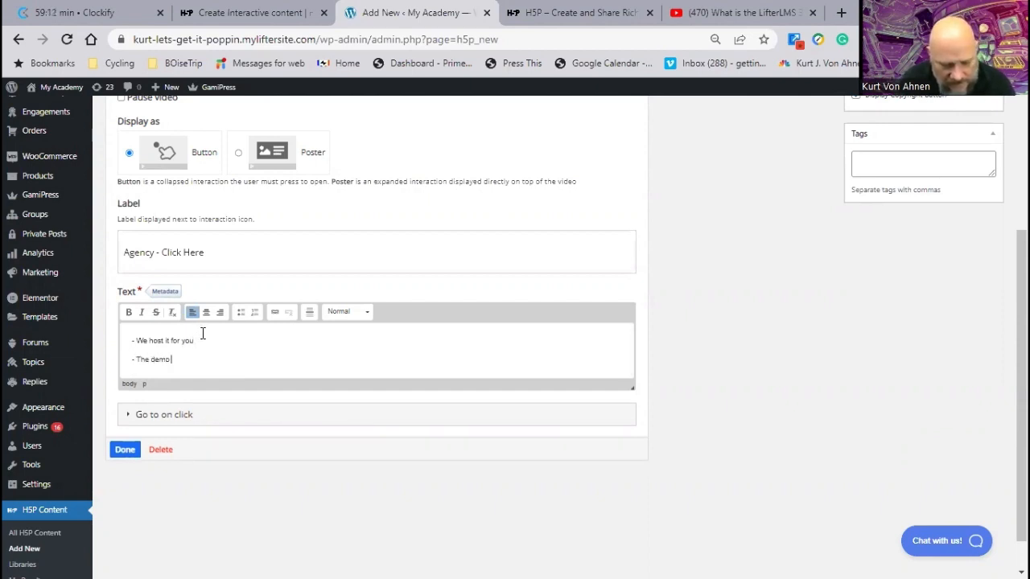
text(is)
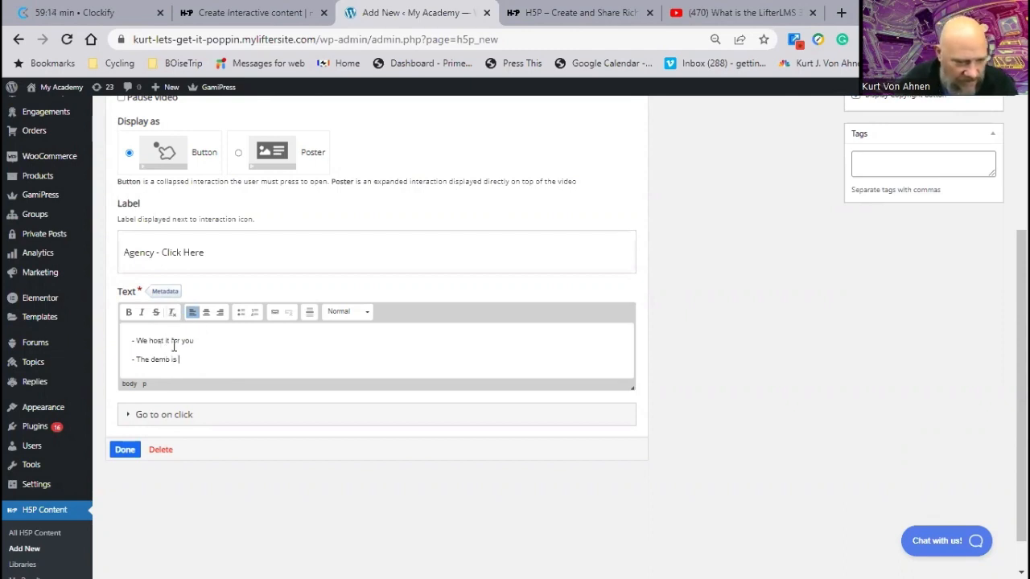
click(167, 341)
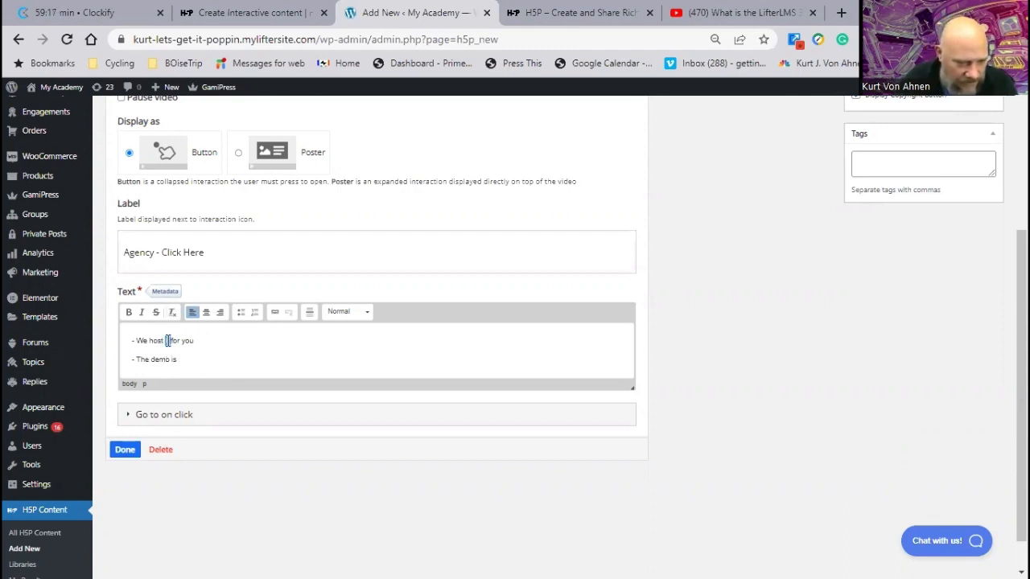
text(the demo)
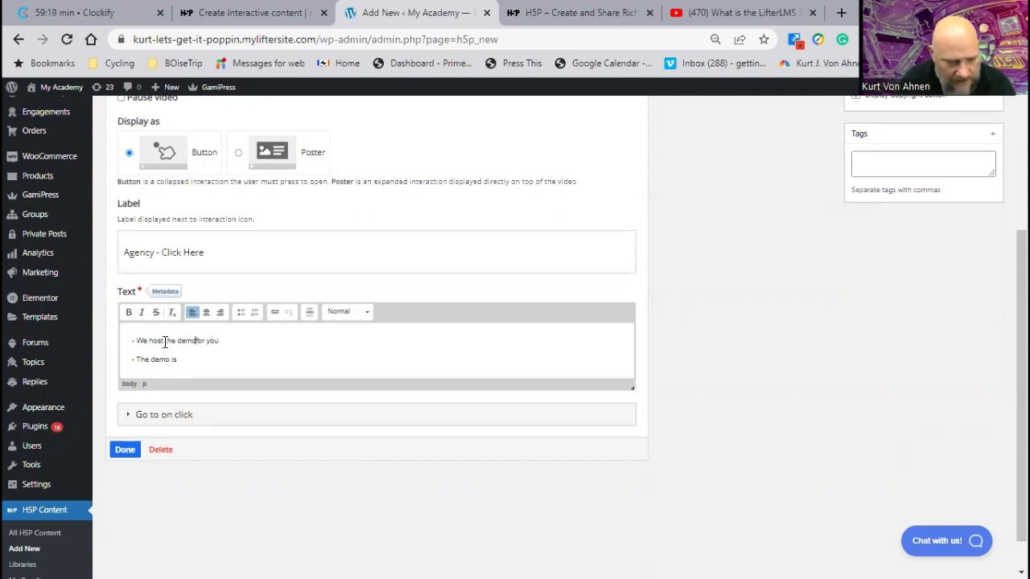
Step: Complete the text's second line as "- The demo is fully populated with sample content"
click(177, 359)
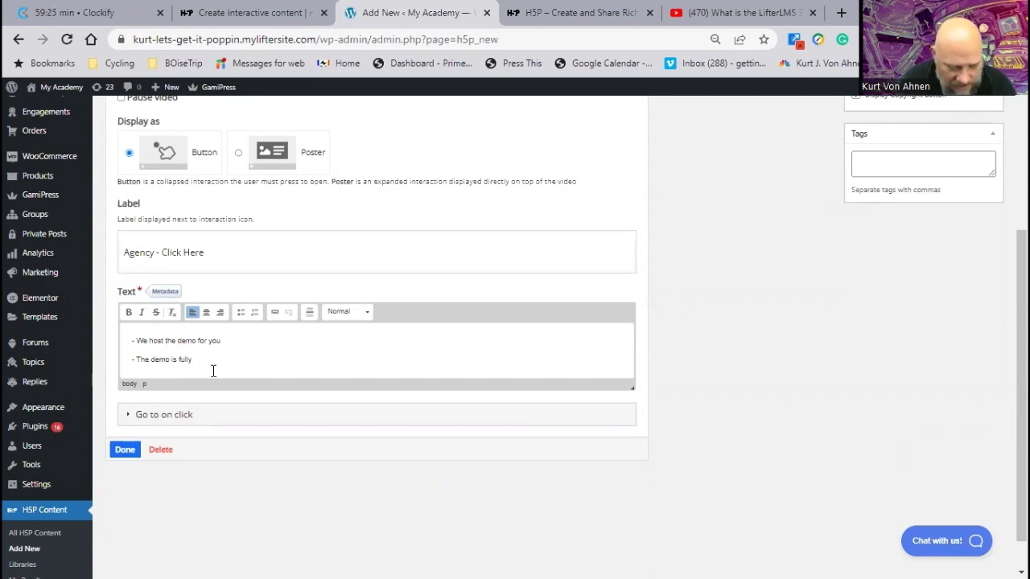
text(fully popula)
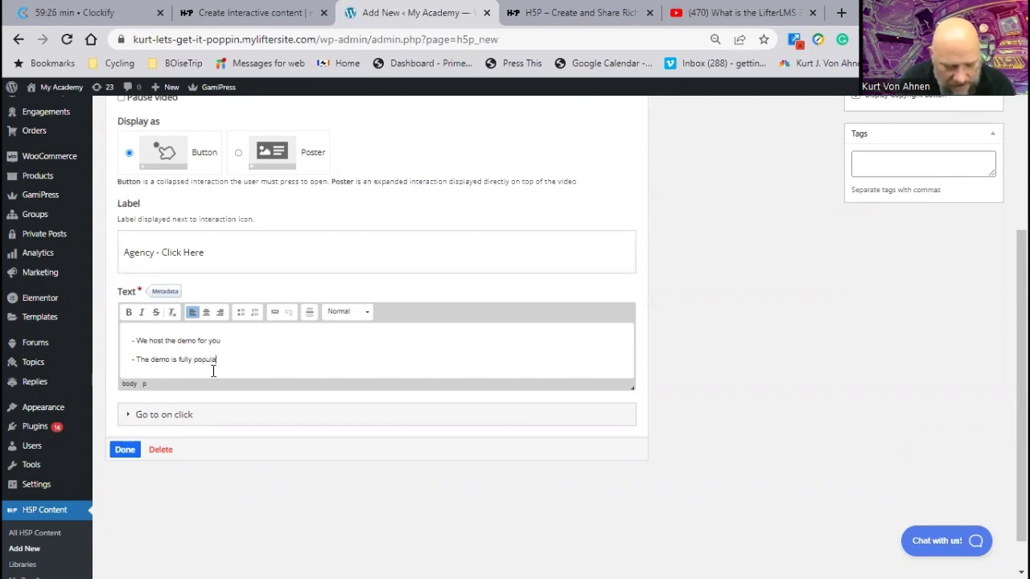
text(ted with sa)
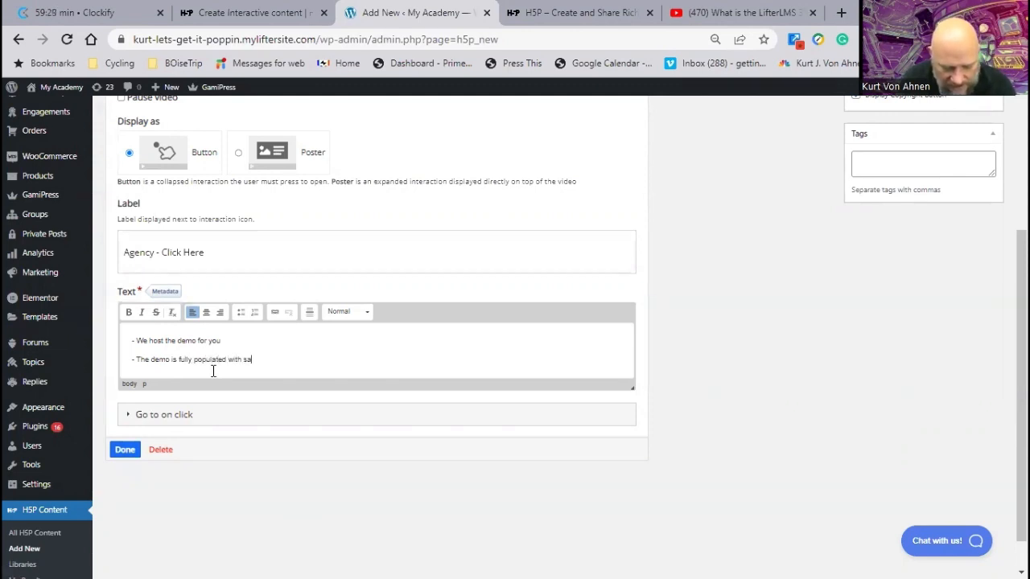
text(mple c)
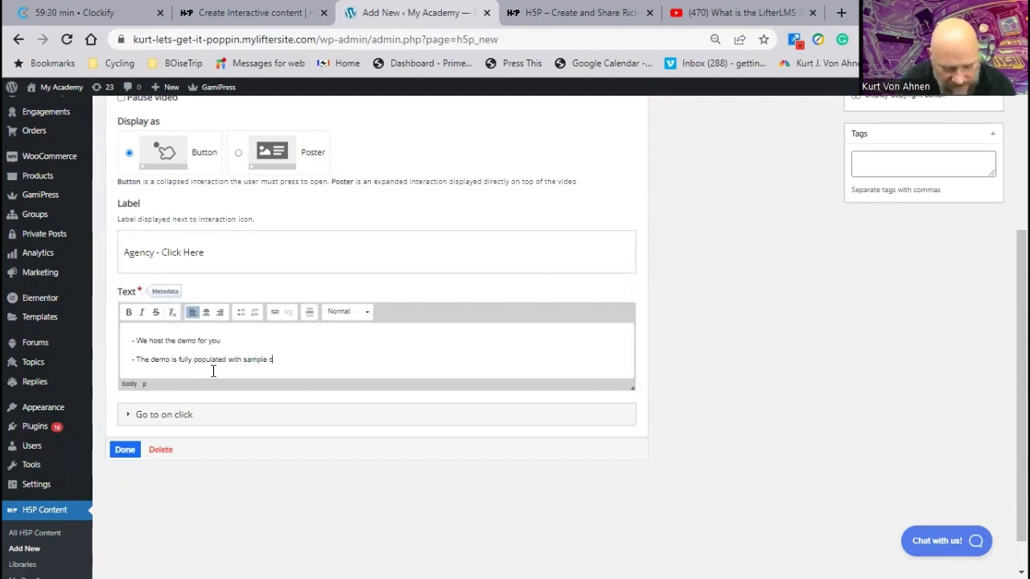
text(onte)
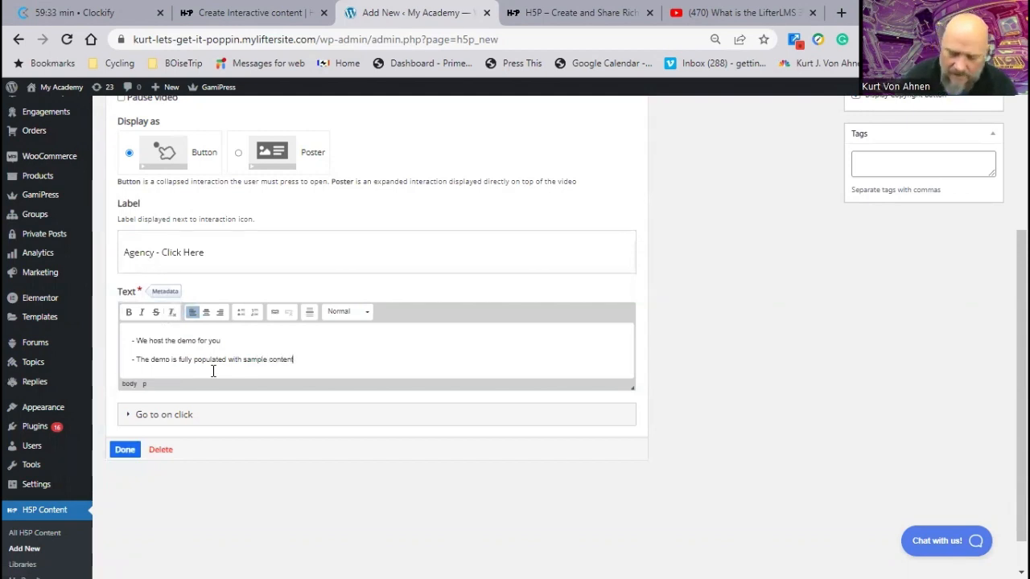
text(nt)
Step: Add "- You can modify or make changes as you (and your client) see fit" as the interaction text's third line
key(Return)
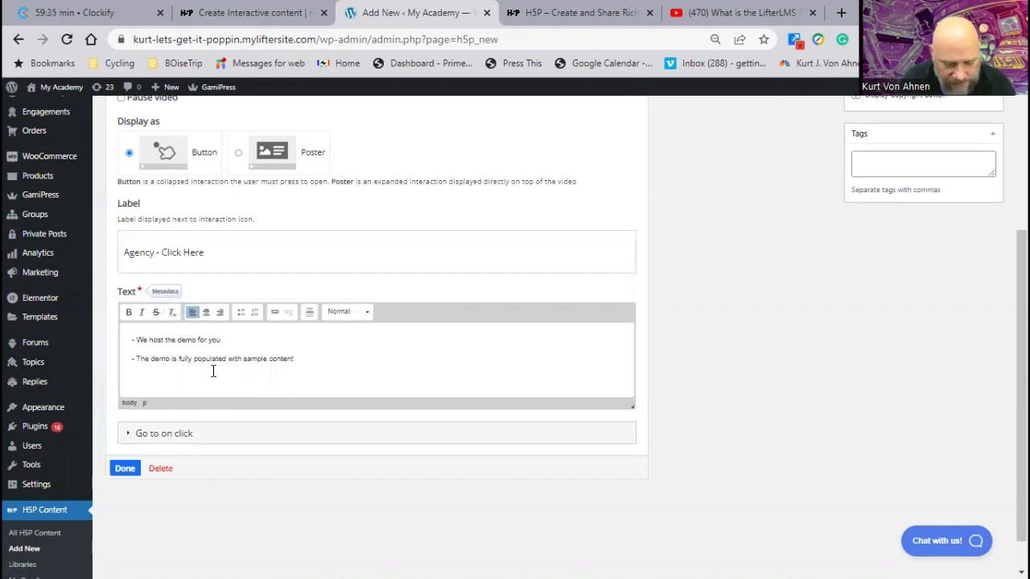
text(- Yo)
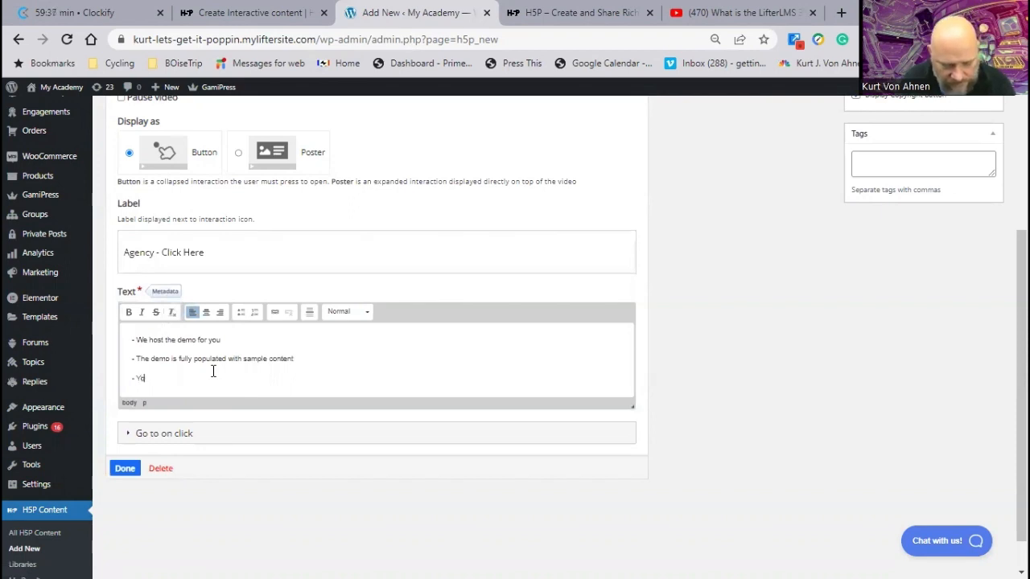
text(u can mo)
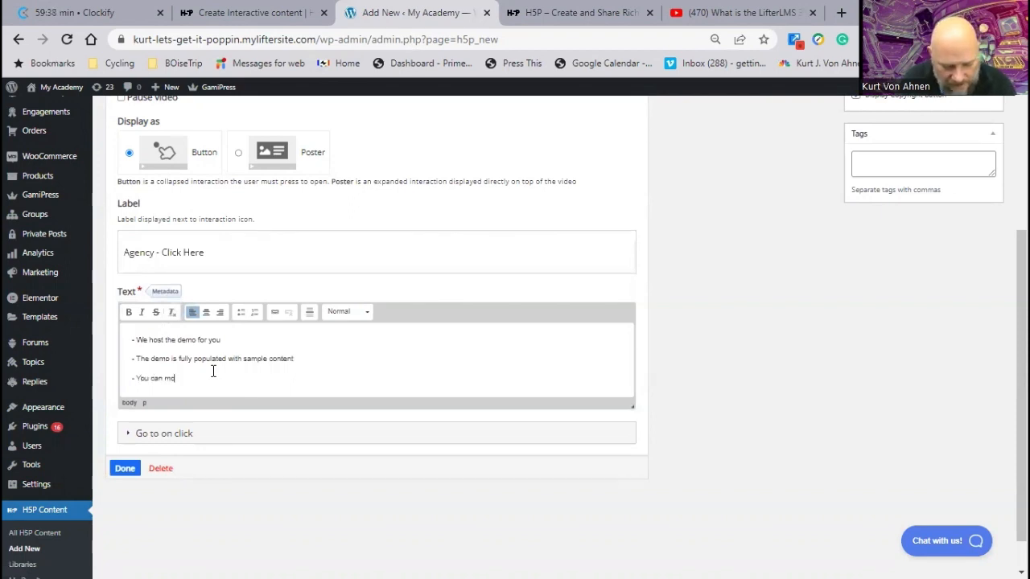
text(dify or make changes a)
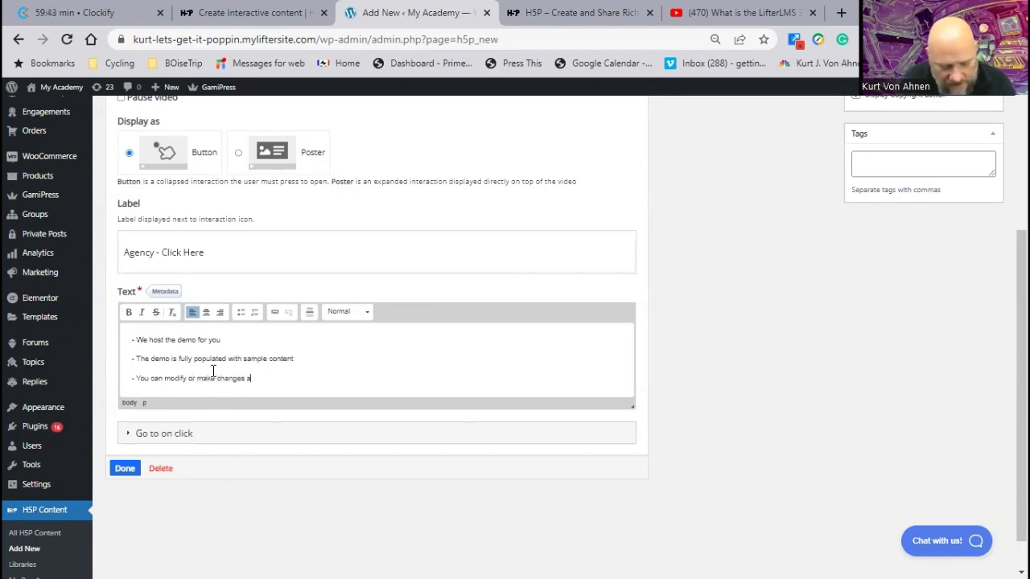
text(s you)
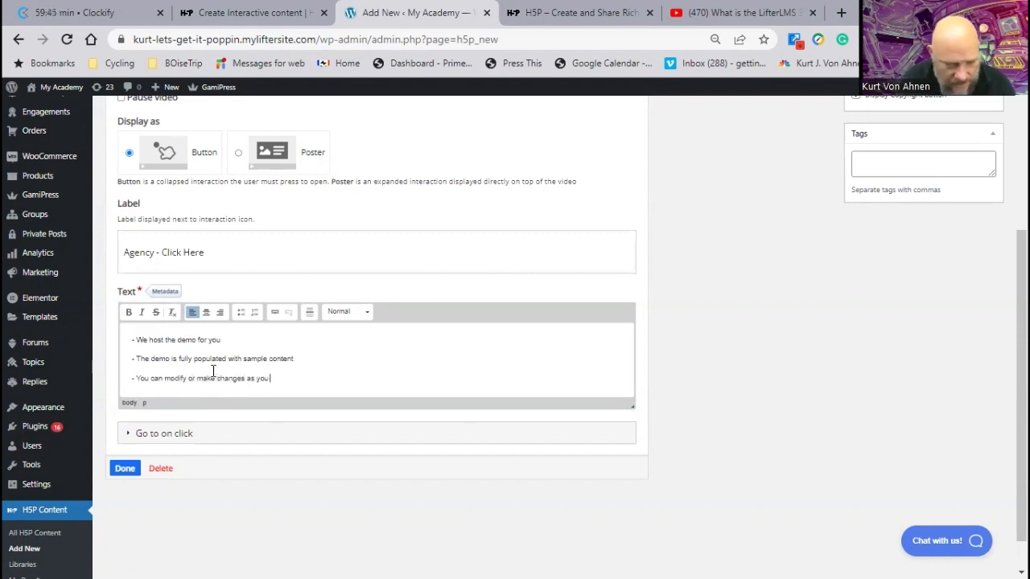
text( (and you)
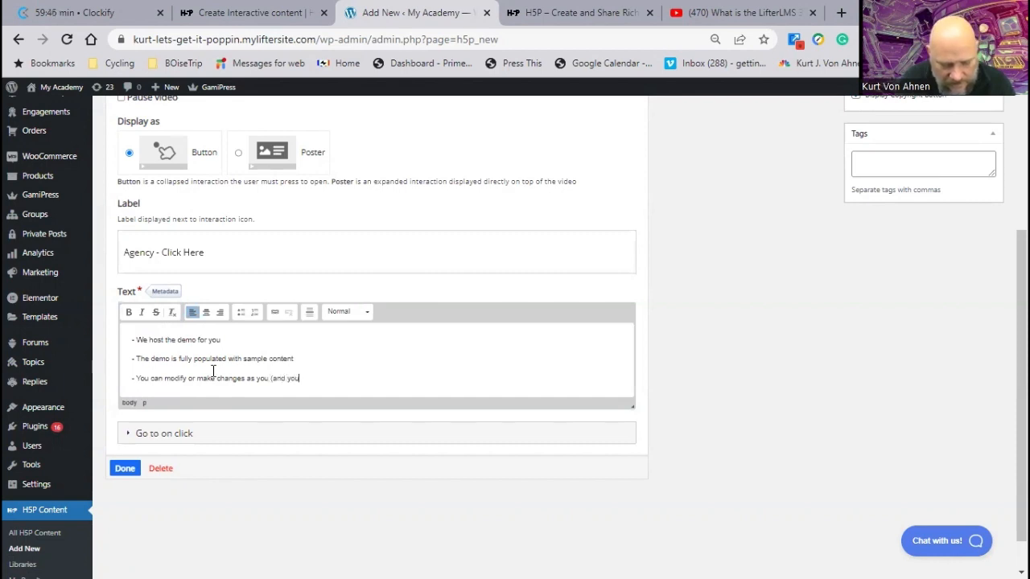
text(r client) see fit)
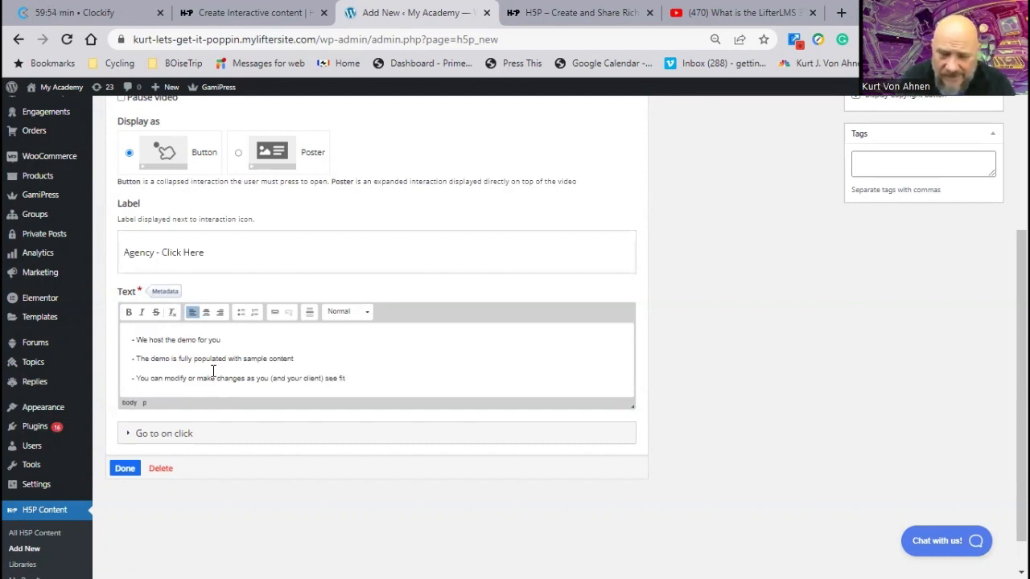
Step: Set the Text interaction's display end time to 1:36.284 and save the interaction
scroll(219, 330, up, 2)
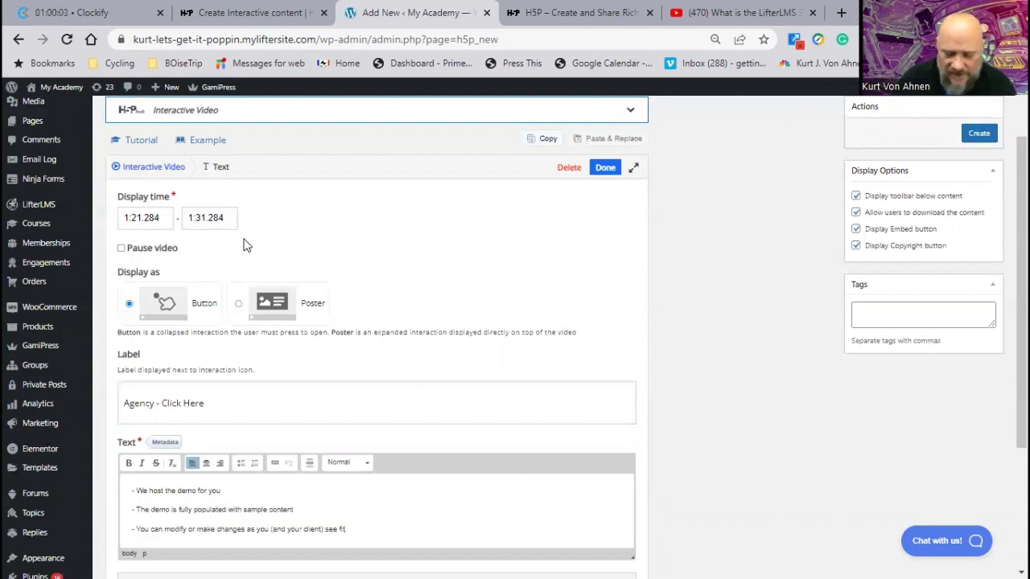
key(Delete)
key(Delete)
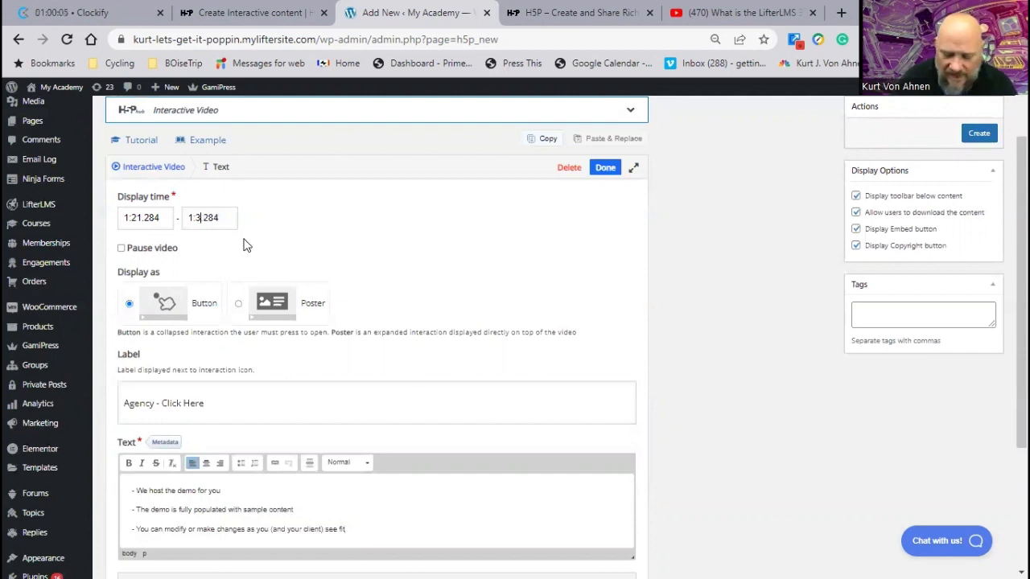
text(6)
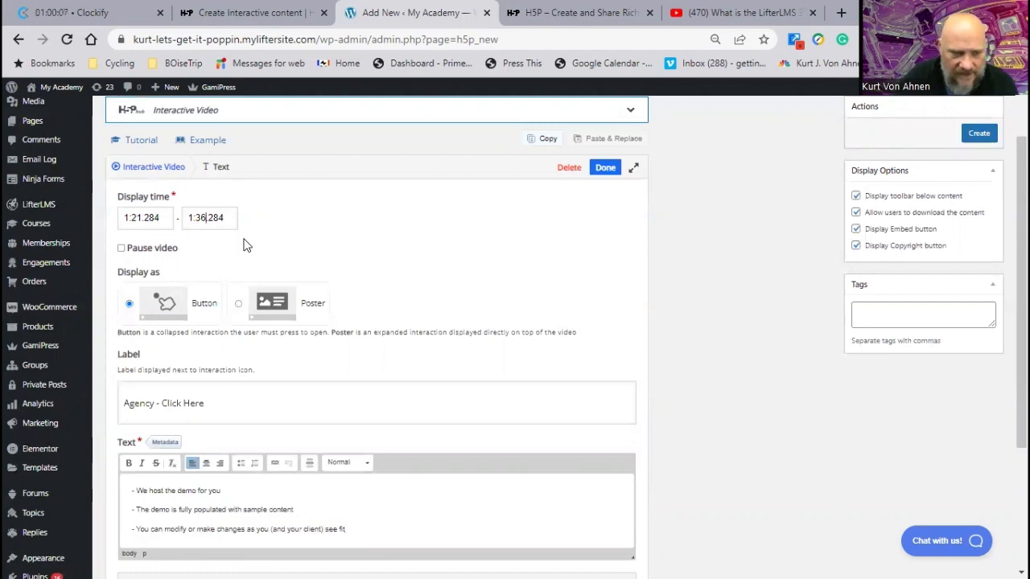
scroll(301, 340, down, 3)
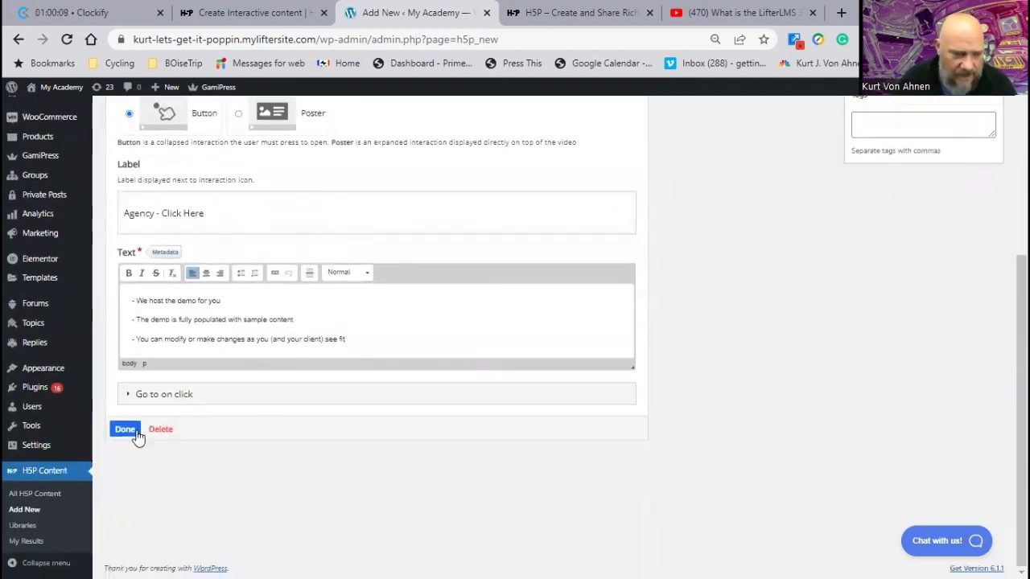
click(126, 430)
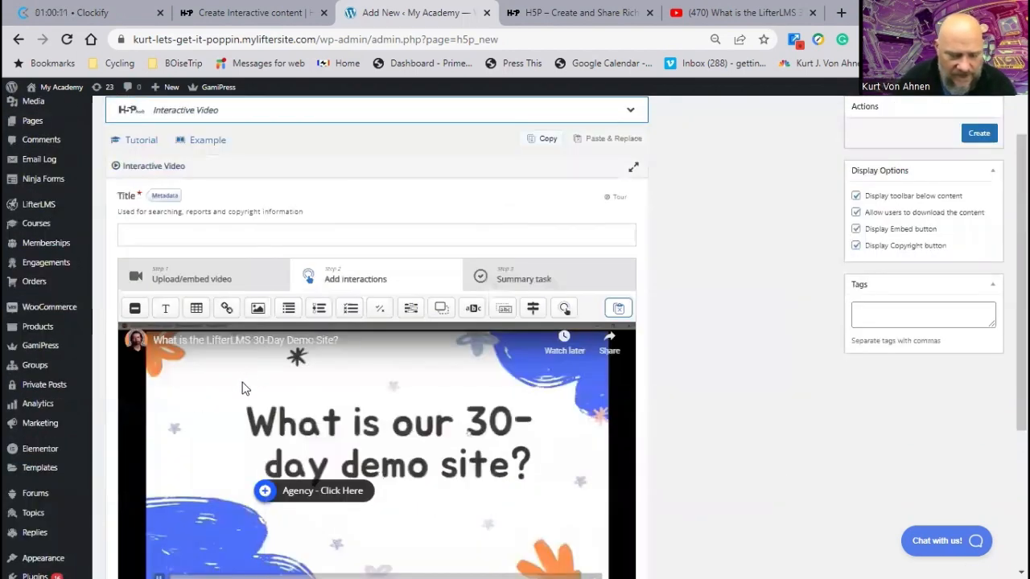
Step: Shift the "Agency - Click Here" button slightly within the open space beneath the 30-day demo site title
scroll(245, 388, down, 1)
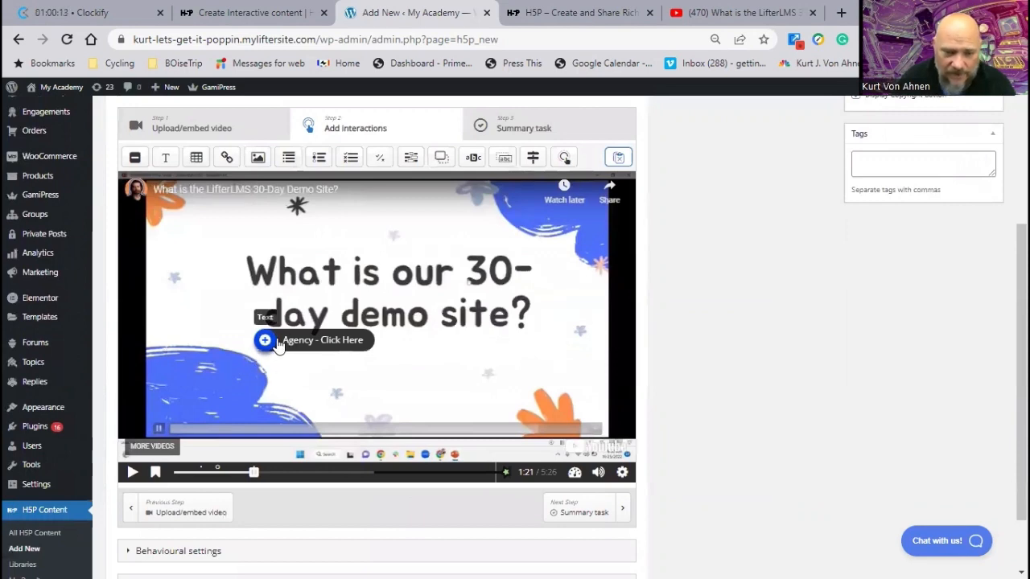
drag(287, 345, 289, 352)
drag(291, 355, 276, 355)
click(299, 387)
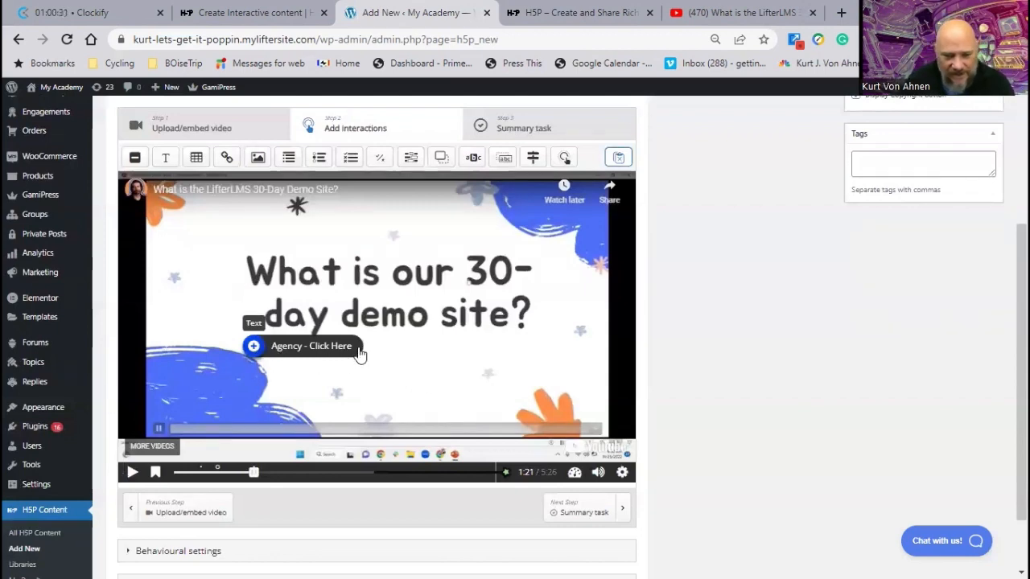
click(296, 354)
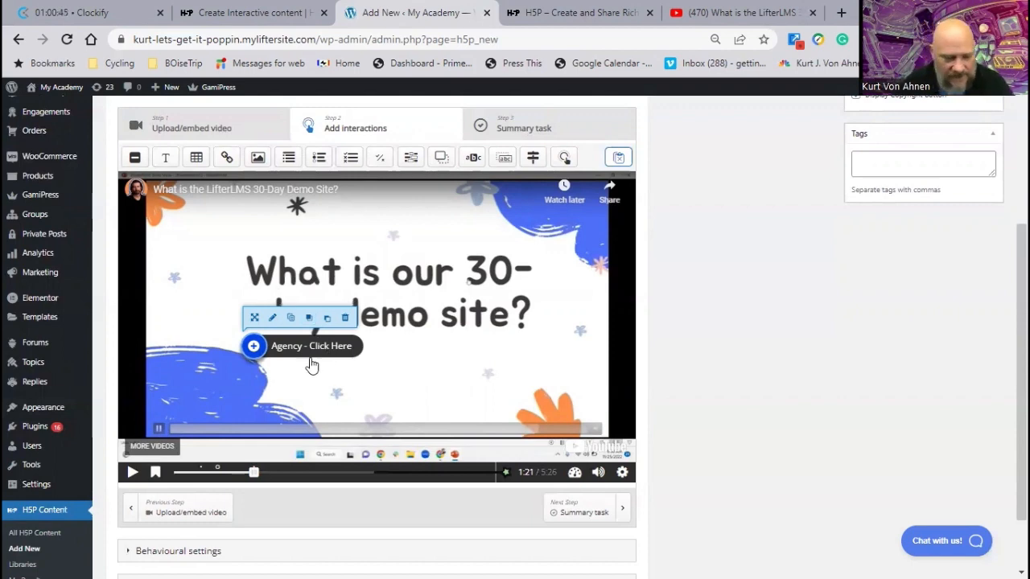
Step: Play the video on to about 1:57 and pause it on the "Is this for you??" slide
click(133, 473)
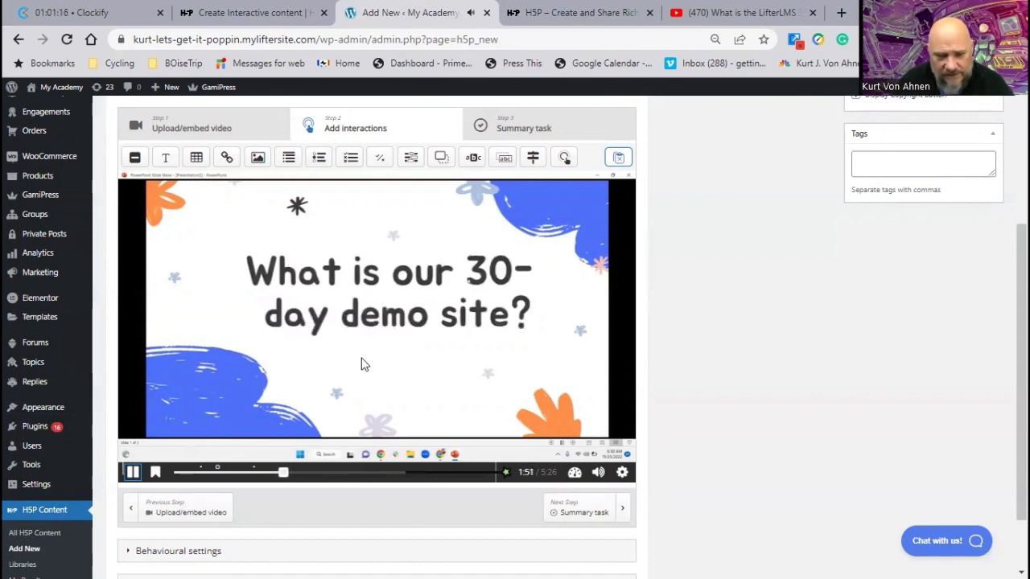
click(133, 475)
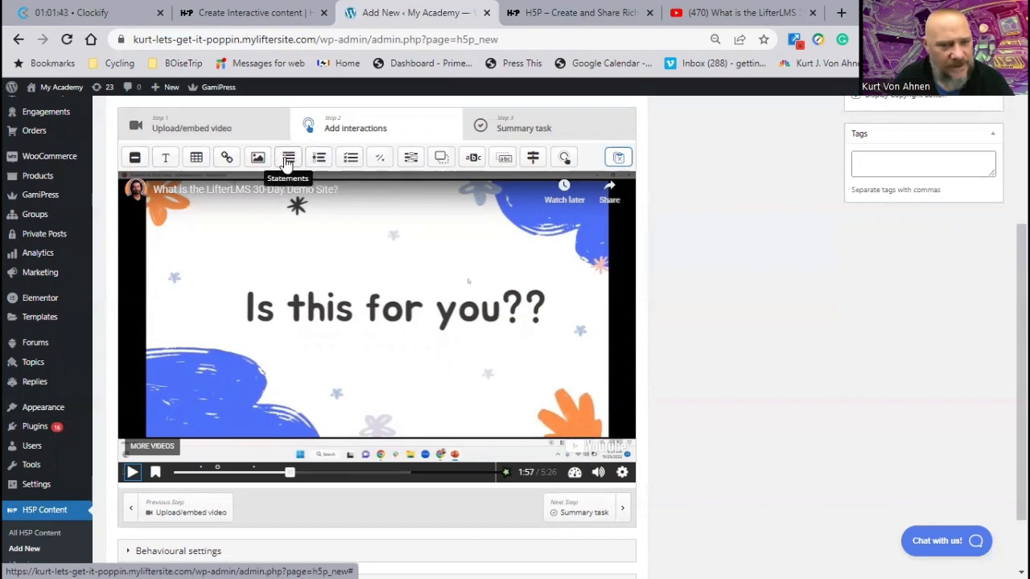
drag(288, 161, 239, 258)
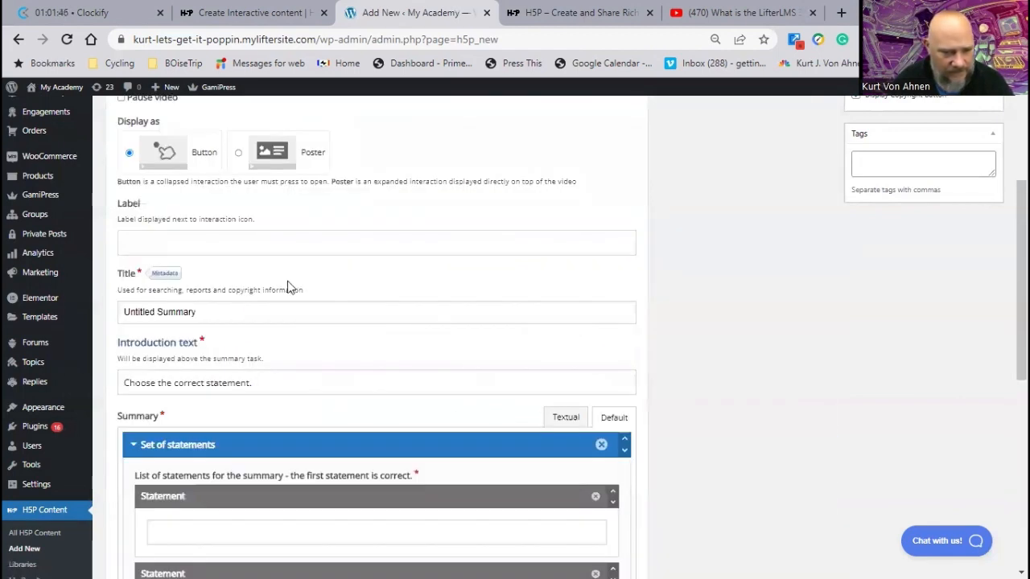
scroll(242, 282, down, 3)
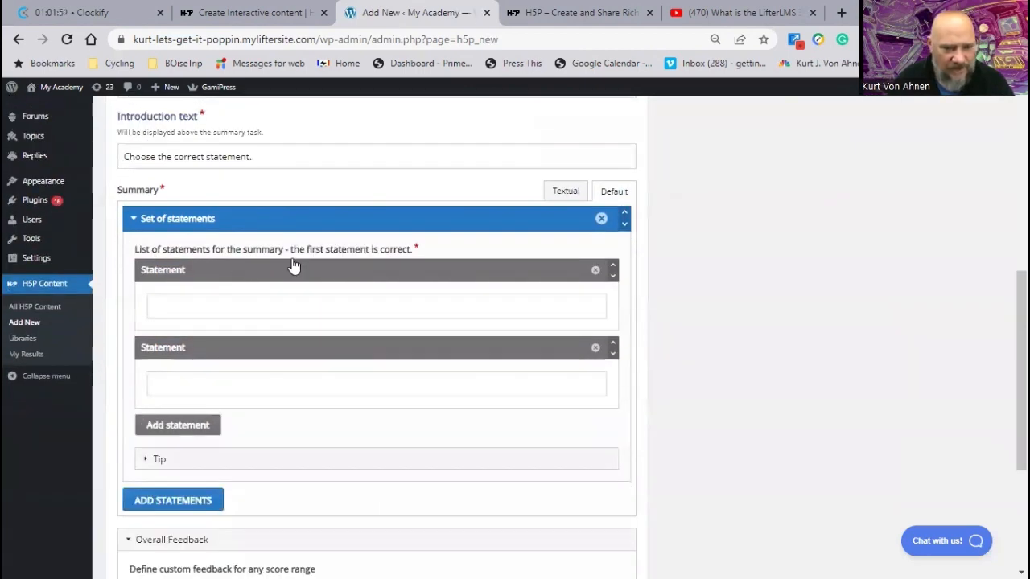
scroll(223, 269, down, 2)
scroll(225, 270, up, 4)
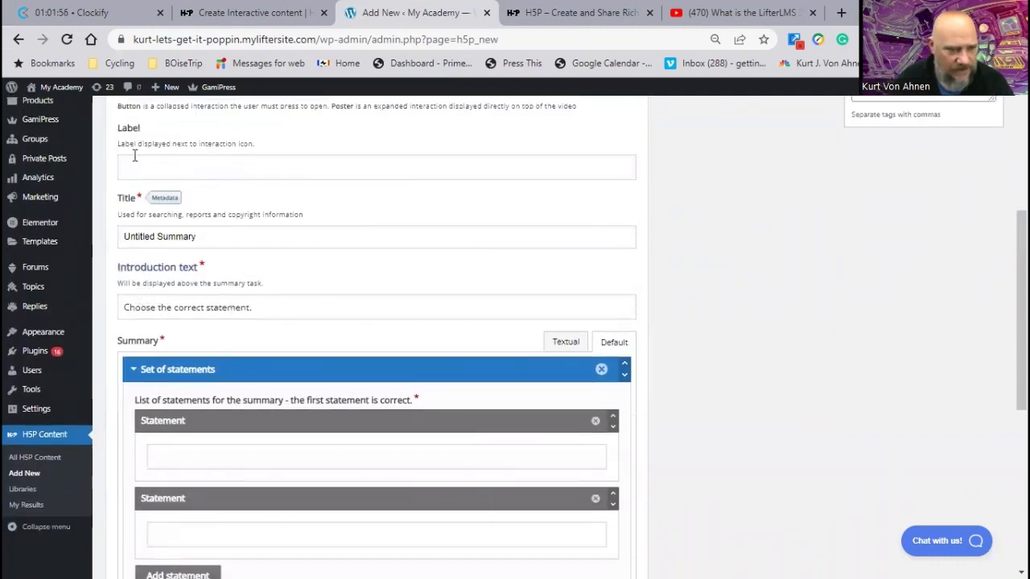
scroll(346, 290, down, 1)
scroll(346, 302, up, 5)
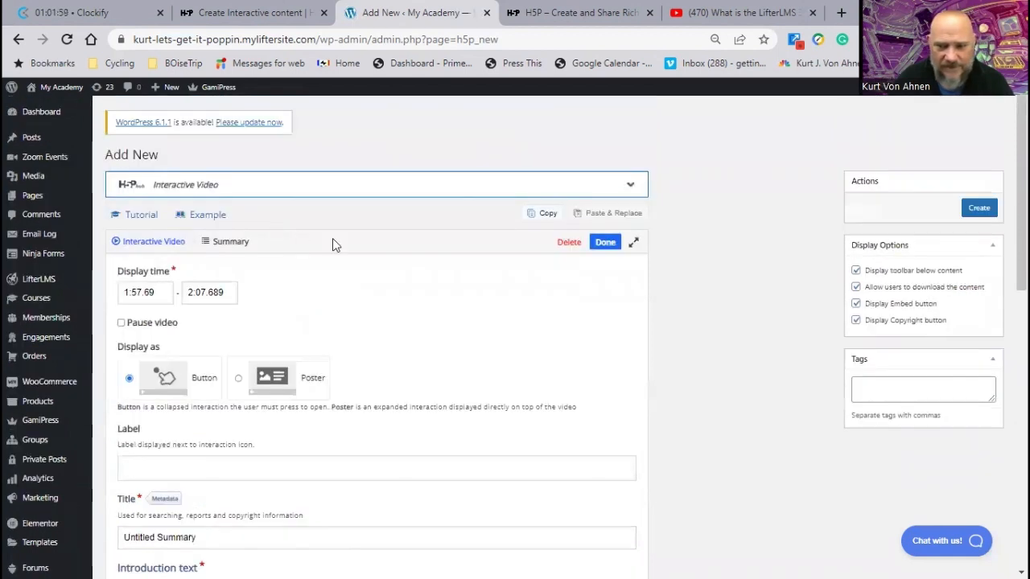
click(570, 243)
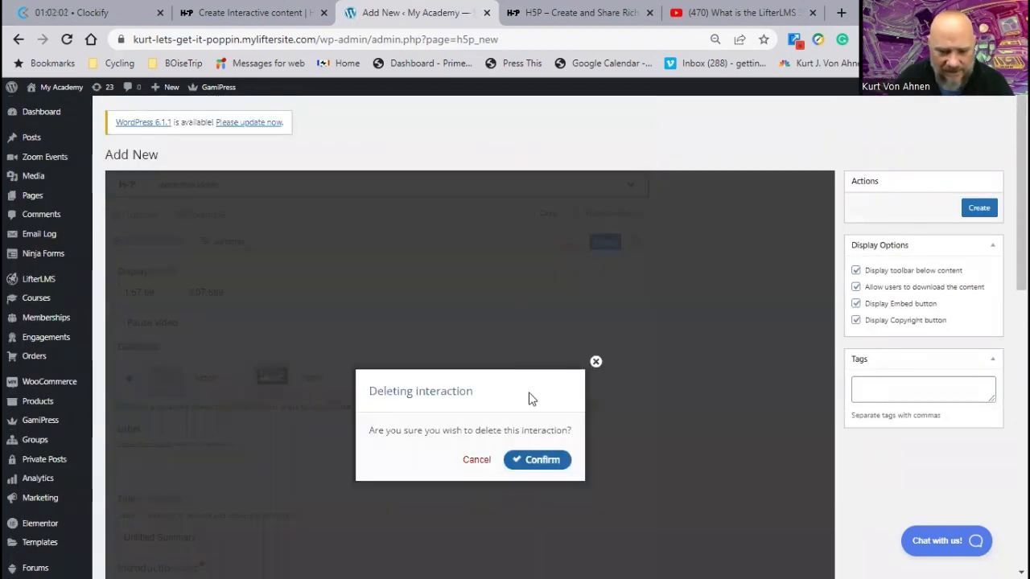
click(533, 460)
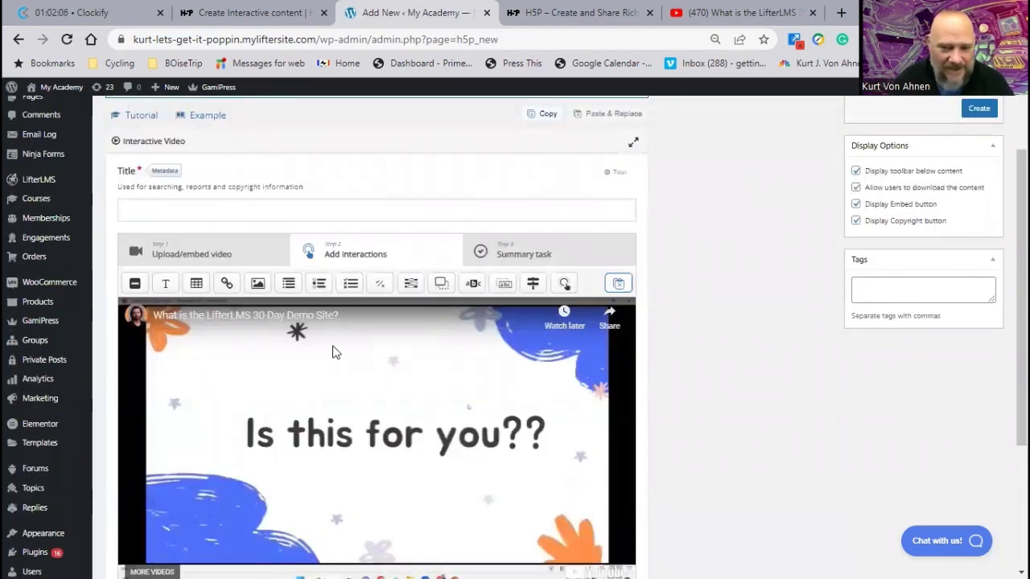
Step: Place a Text interaction on the "Is this for you??" slide and display it as a poster
scroll(336, 352, down, 1)
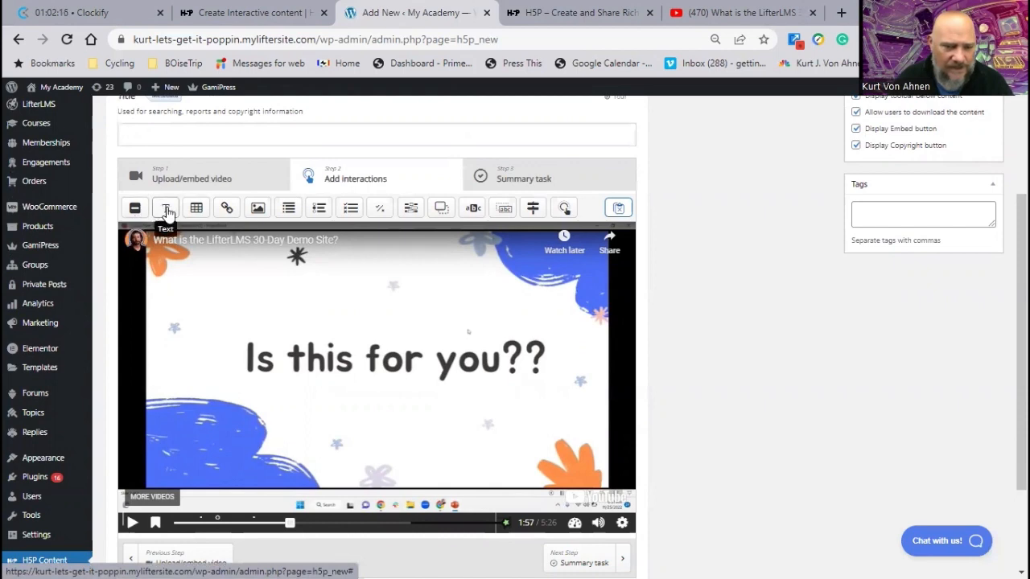
drag(166, 210, 285, 390)
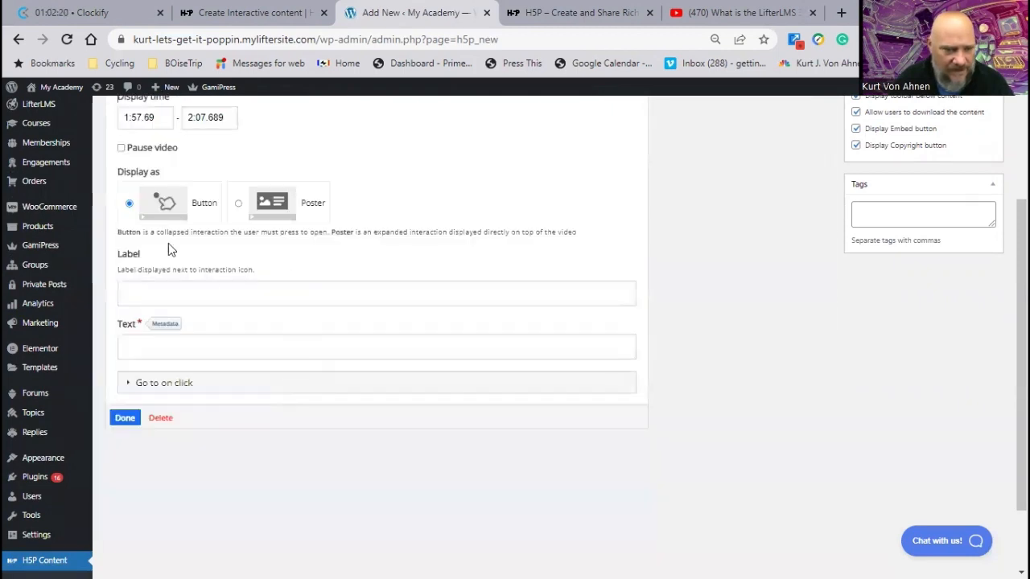
click(238, 205)
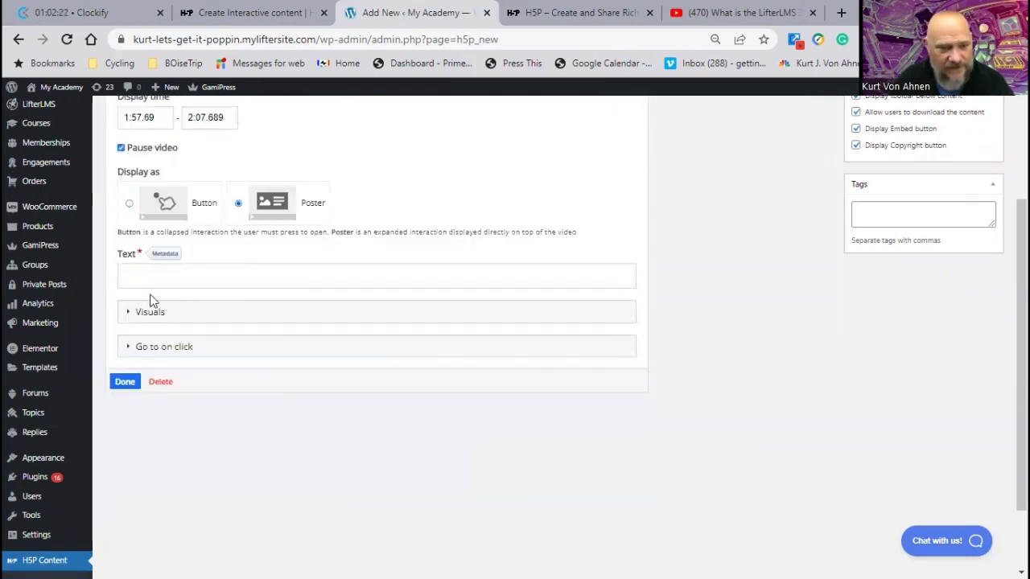
scroll(246, 281, up, 3)
scroll(241, 280, down, 3)
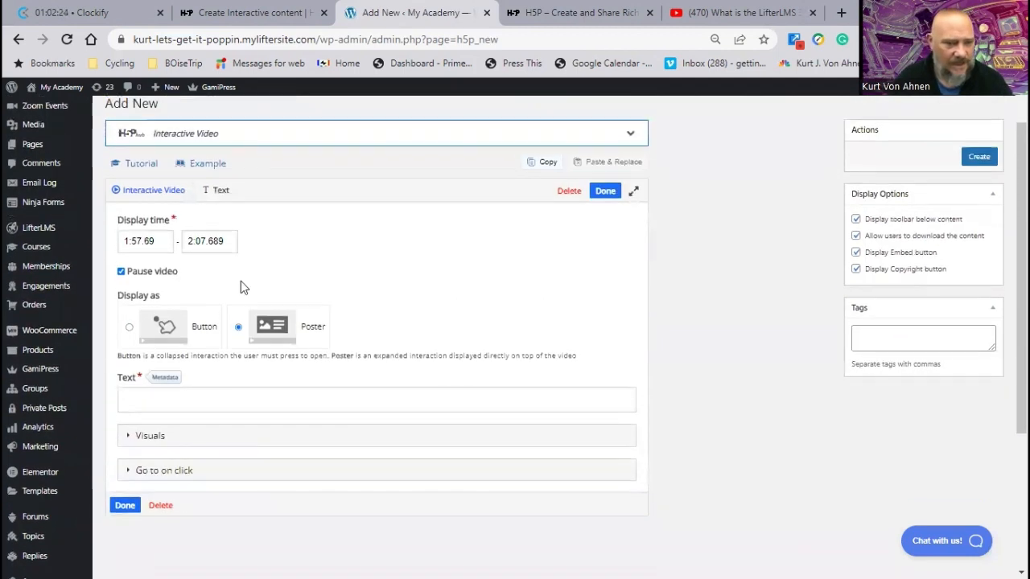
Step: Enter "Now you can play show and tell with your clients and get their commitment BEFORE you invest in the build." as the poster text and save
click(149, 277)
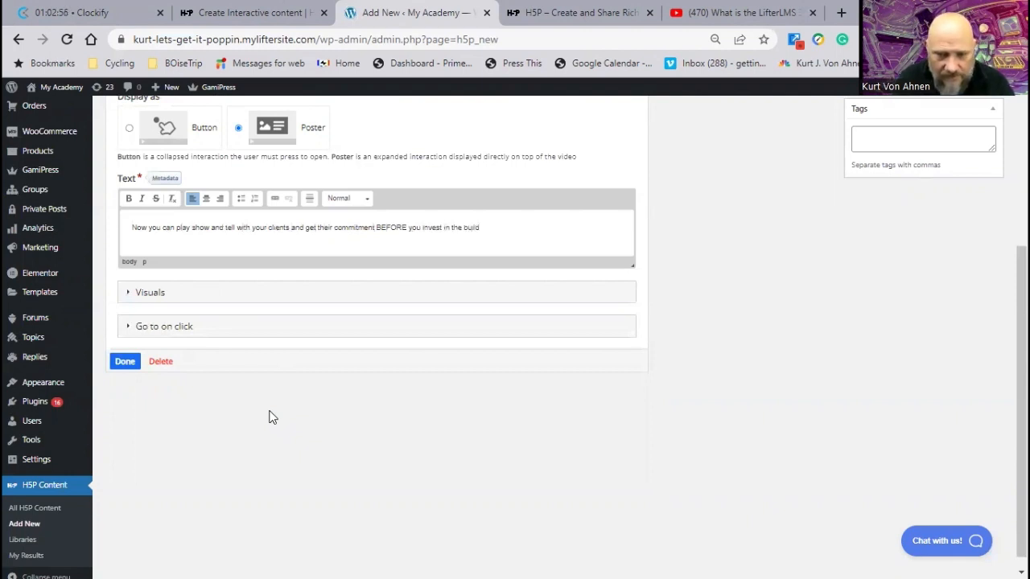
text(.)
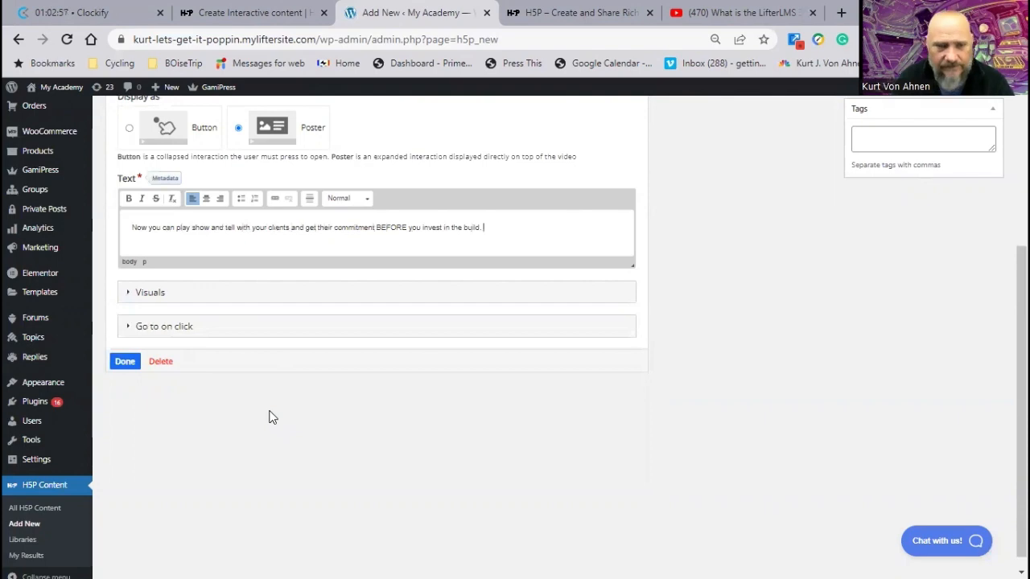
click(126, 365)
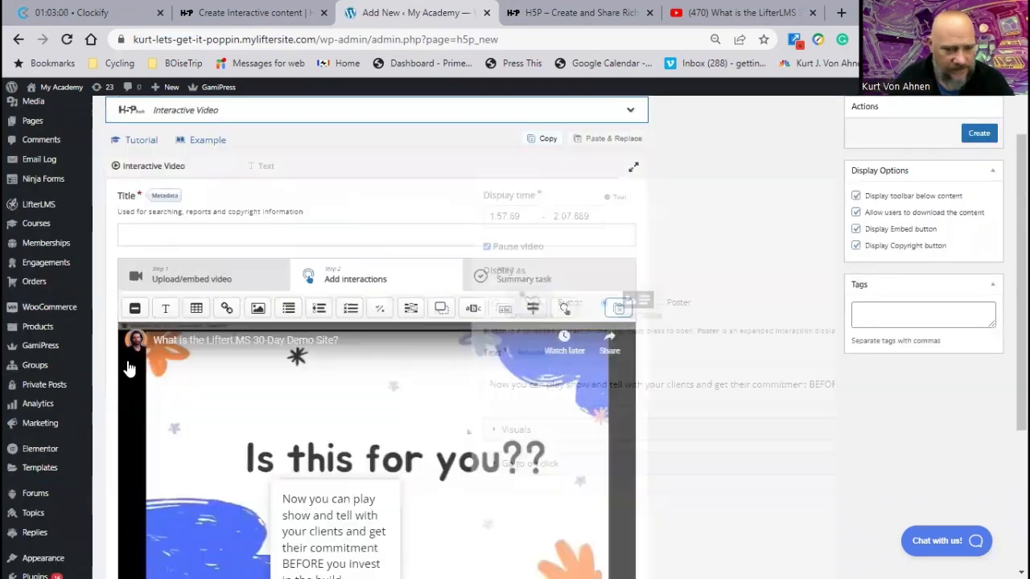
Step: Widen and shorten the text poster to fit its text on two lines, positioned just below the "Is this for you??" title
scroll(292, 425, down, 1)
scroll(292, 425, down, 2)
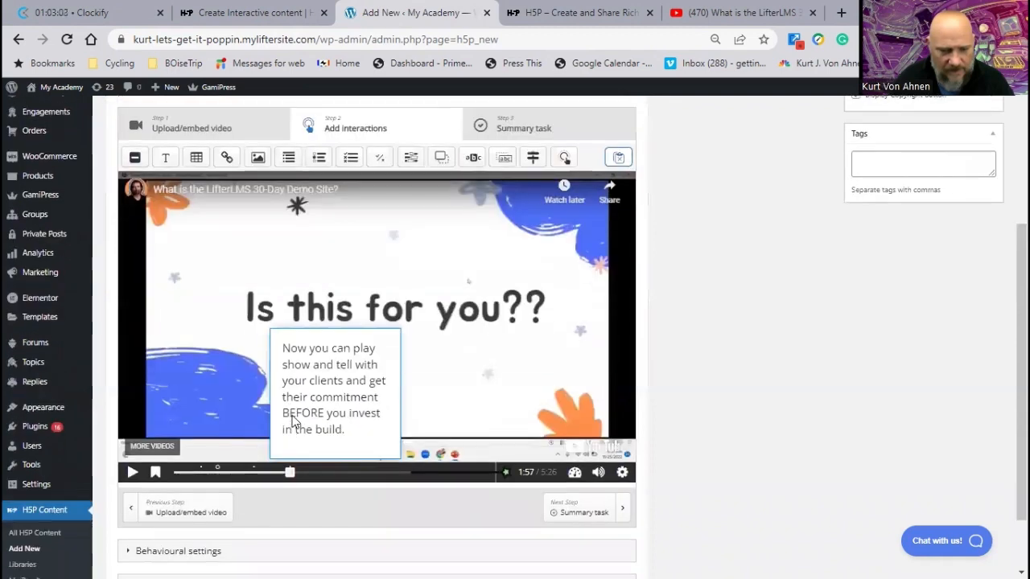
click(352, 378)
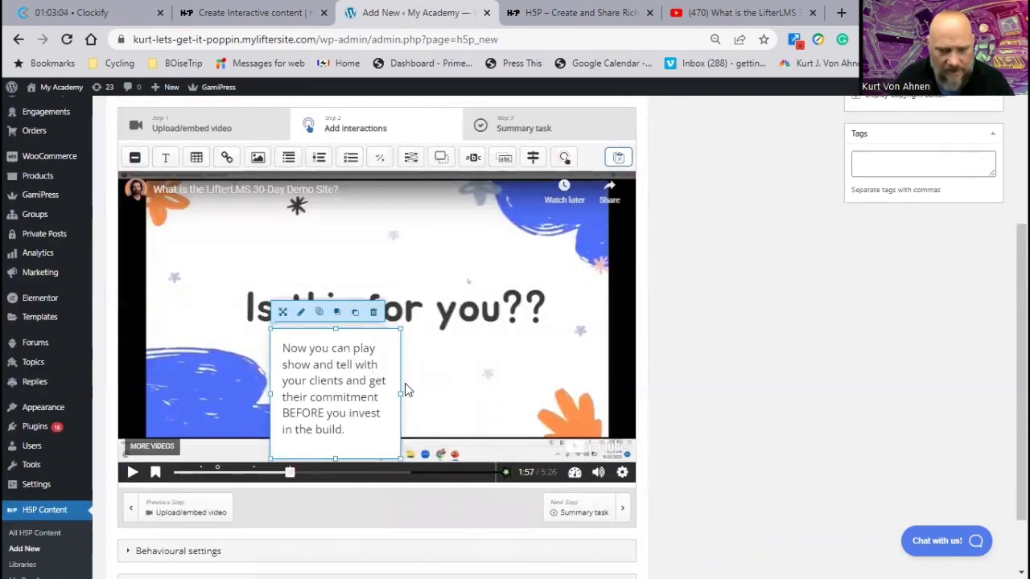
drag(404, 393, 582, 394)
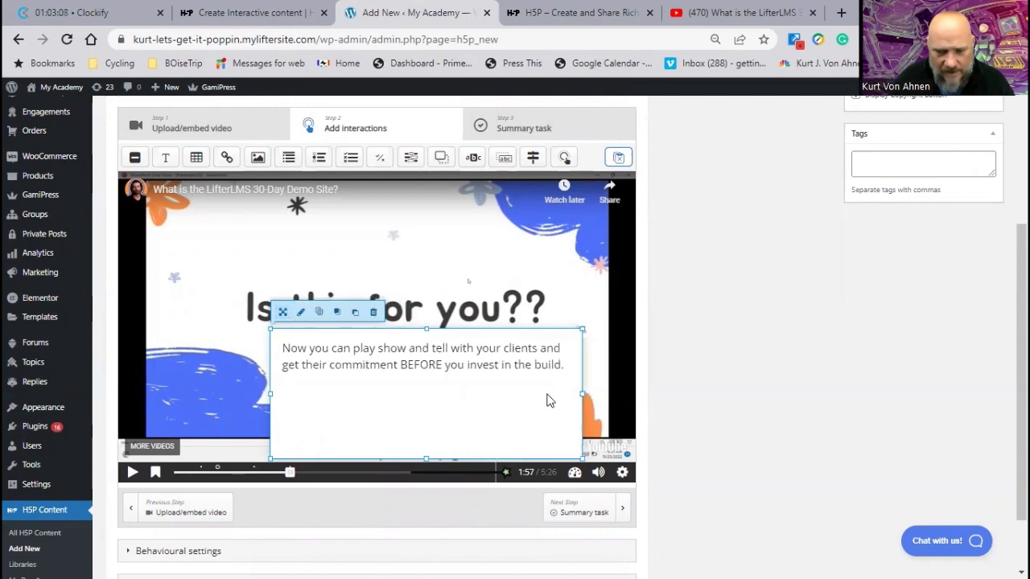
drag(427, 455, 427, 350)
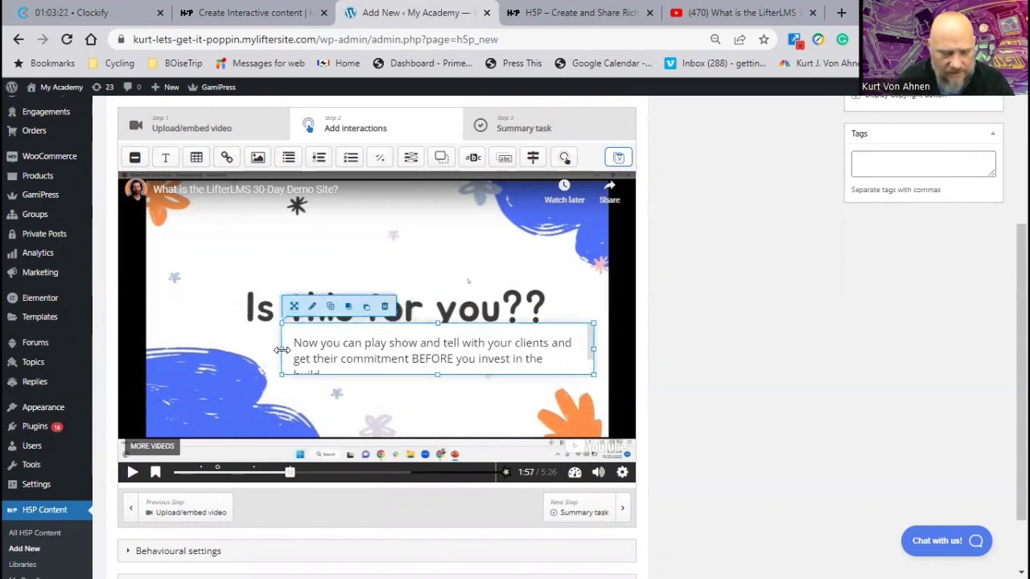
drag(281, 350, 265, 350)
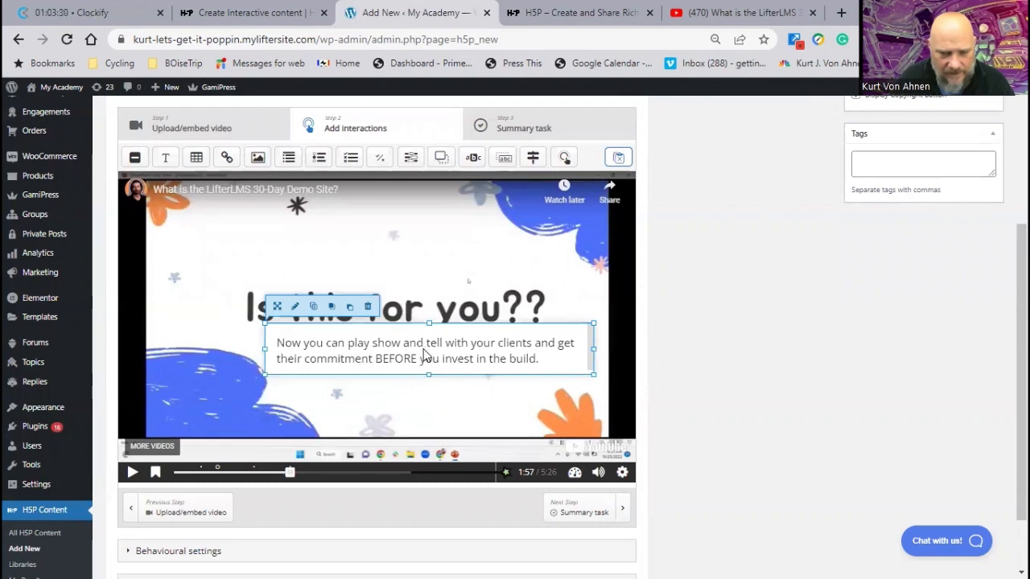
Step: Move the text poster slightly lower, clear of the "Is this for you??" title, and play the video on to about 2:36
drag(425, 355, 430, 362)
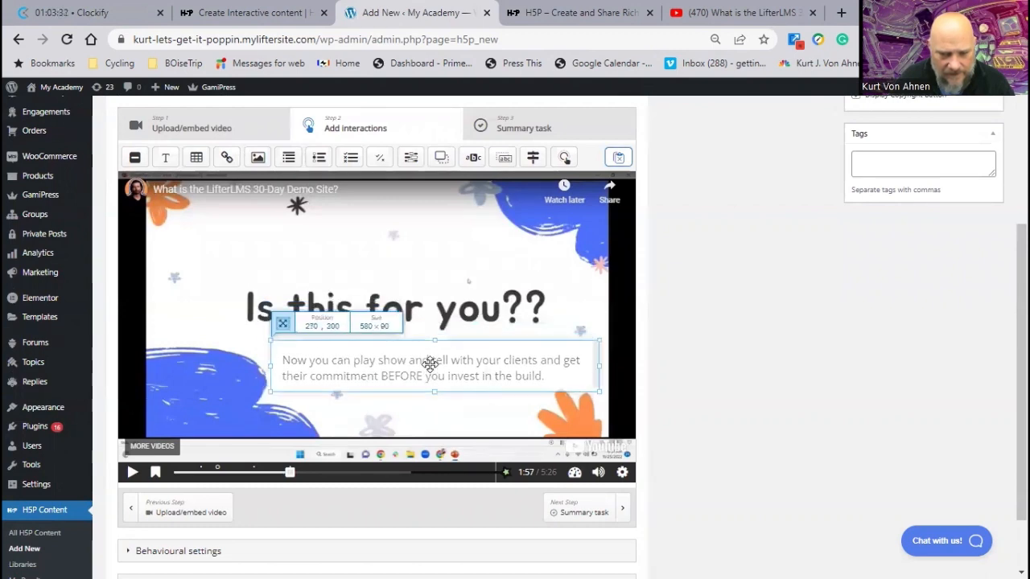
click(412, 415)
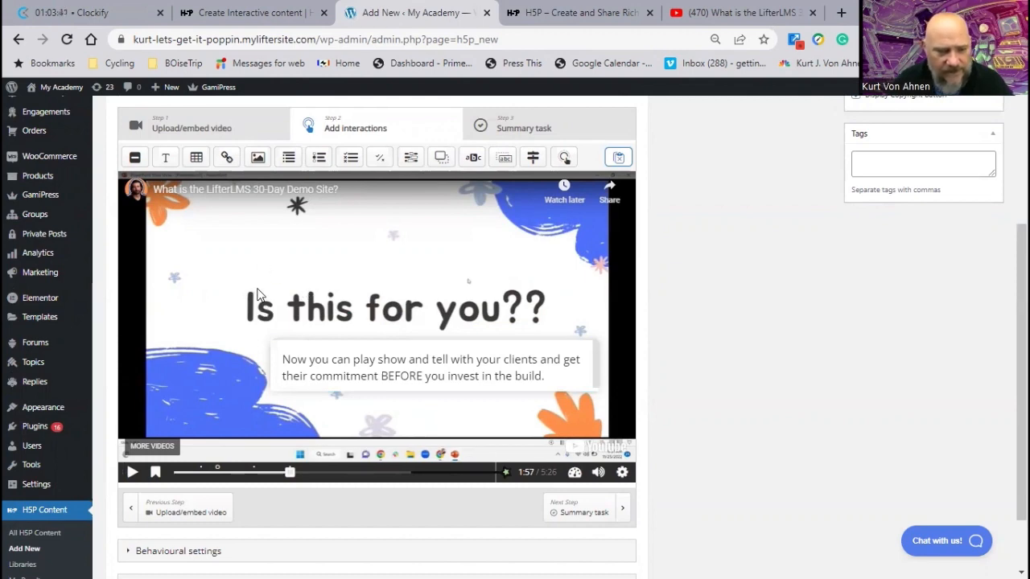
click(133, 473)
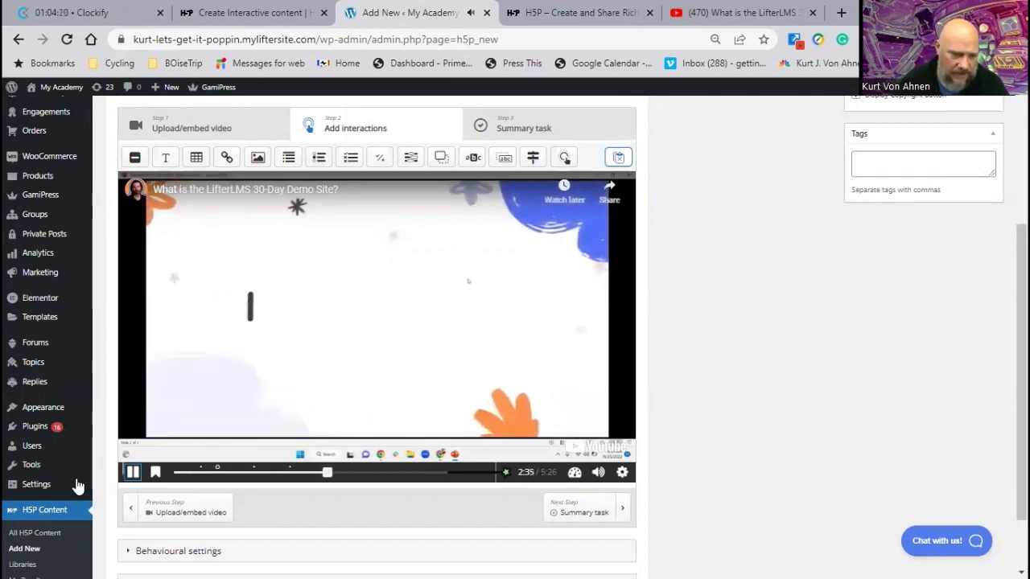
click(132, 473)
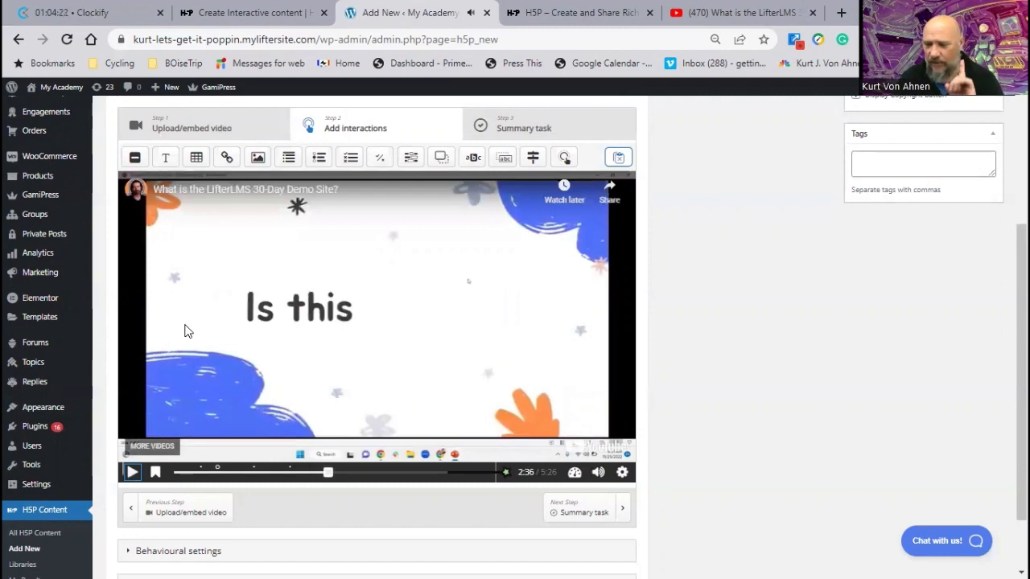
click(227, 161)
scroll(202, 252, up, 3)
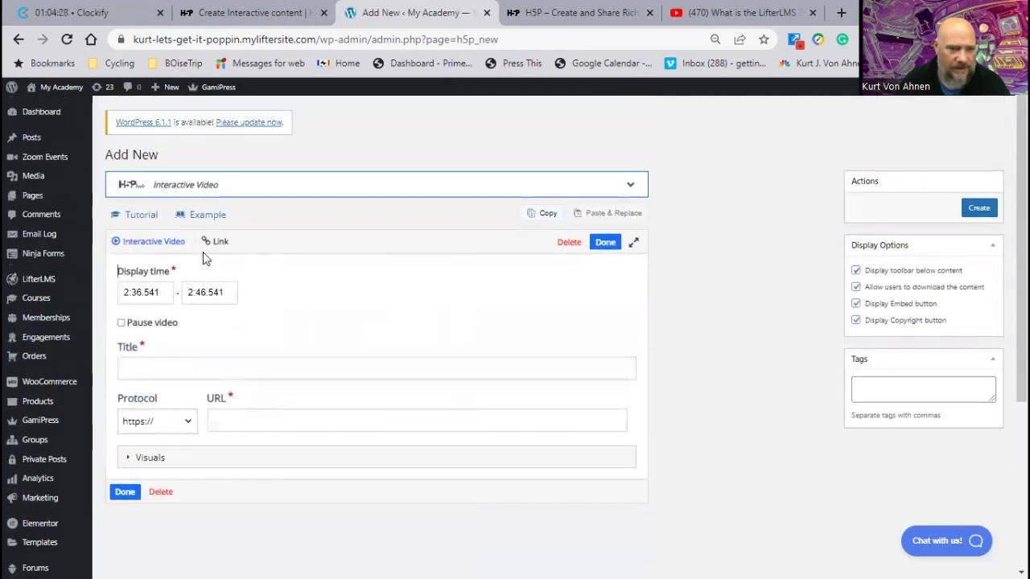
scroll(179, 303, down, 1)
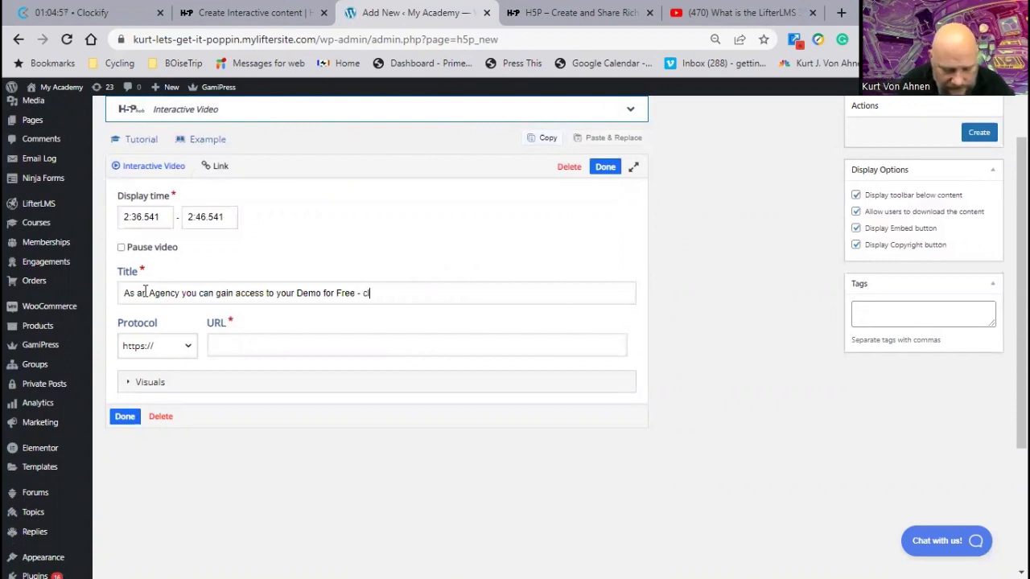
text(k here)
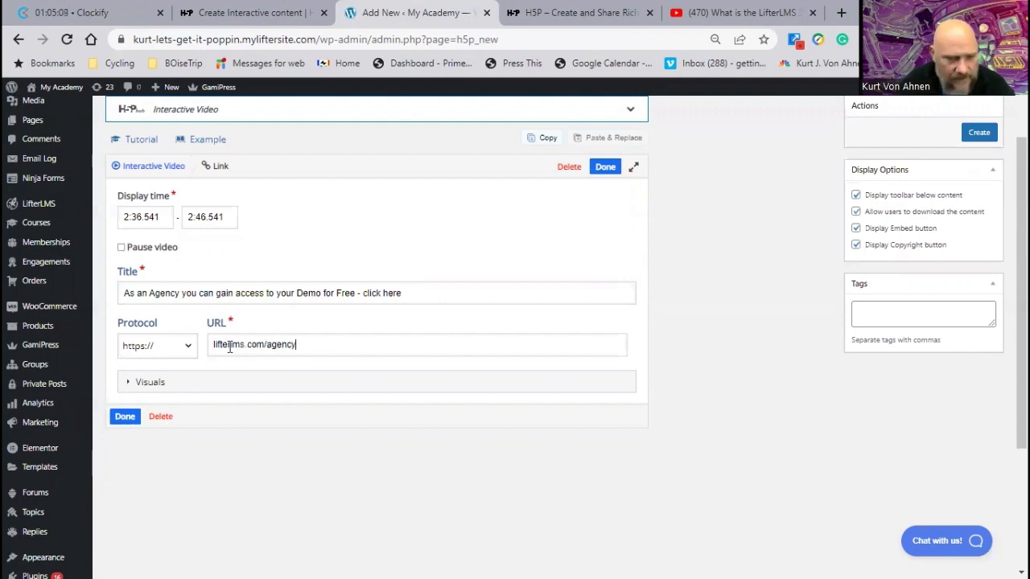
click(126, 418)
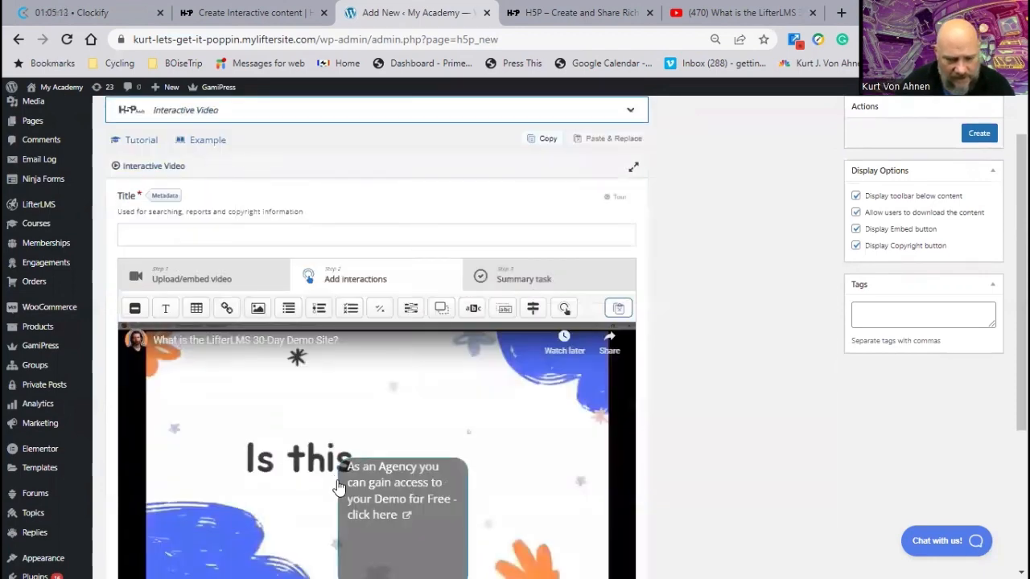
Step: Move the agency link box slightly higher beside the "Is this" title text
scroll(292, 479, down, 1)
scroll(292, 479, down, 1)
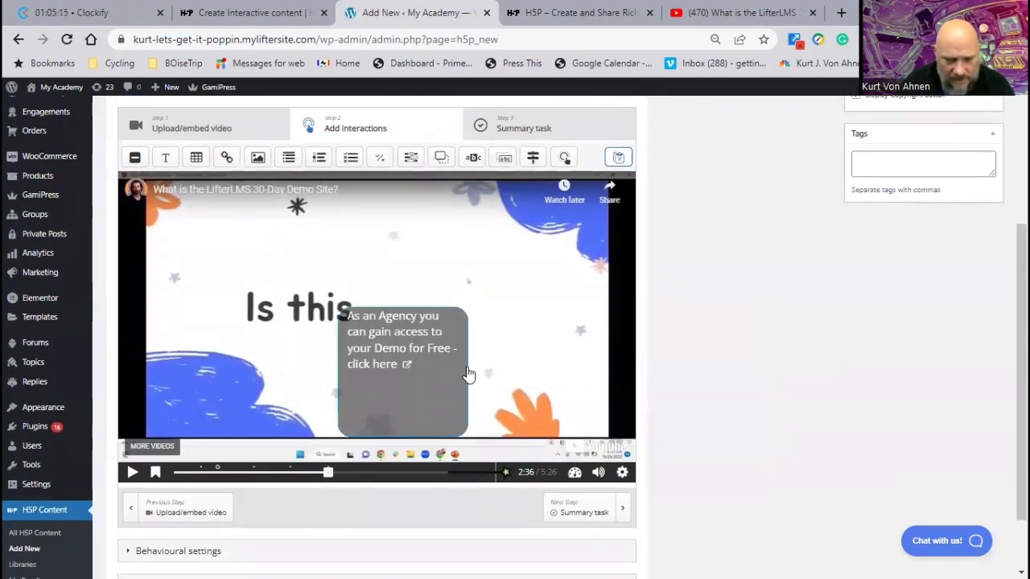
click(418, 363)
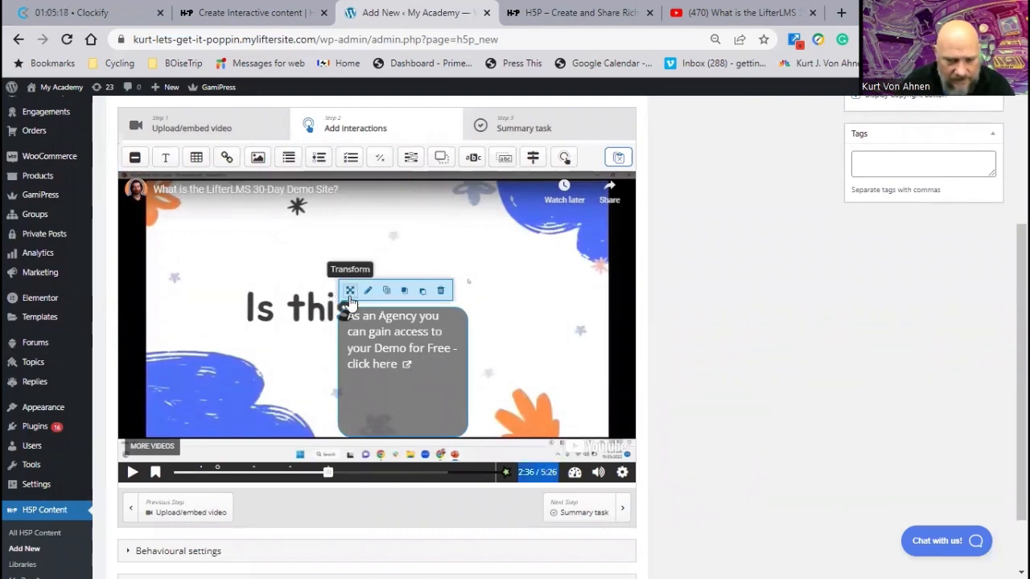
drag(362, 360, 385, 352)
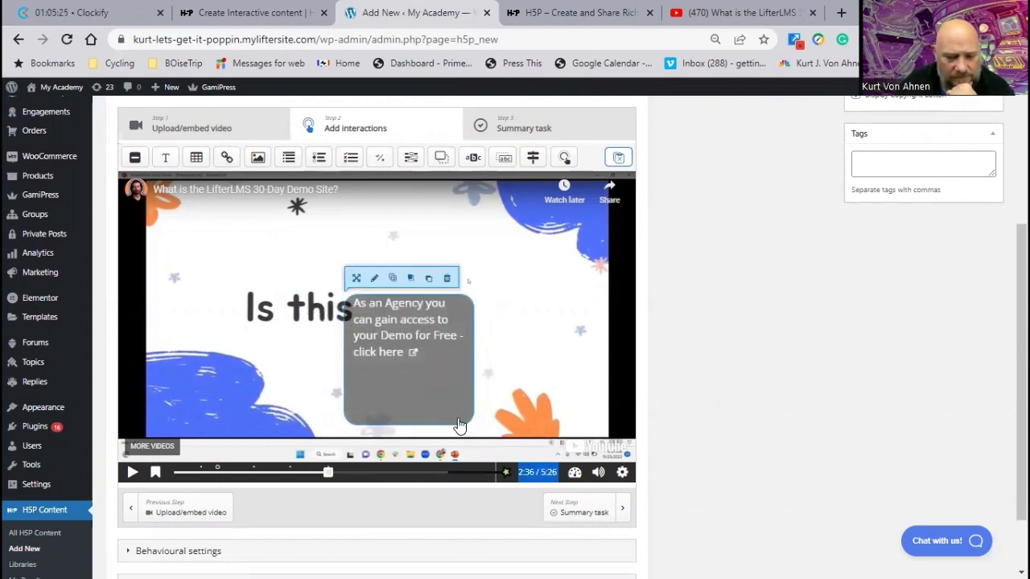
Step: Set the agency link's background color to light blue, rgb(109, 158, 235), and save the interaction
click(374, 278)
scroll(220, 278, up, 2)
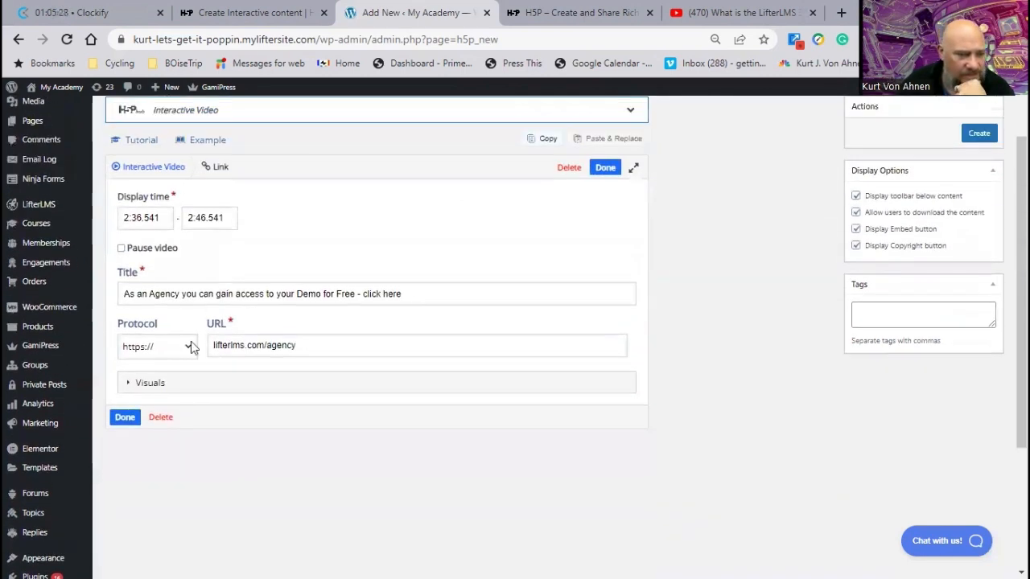
click(128, 384)
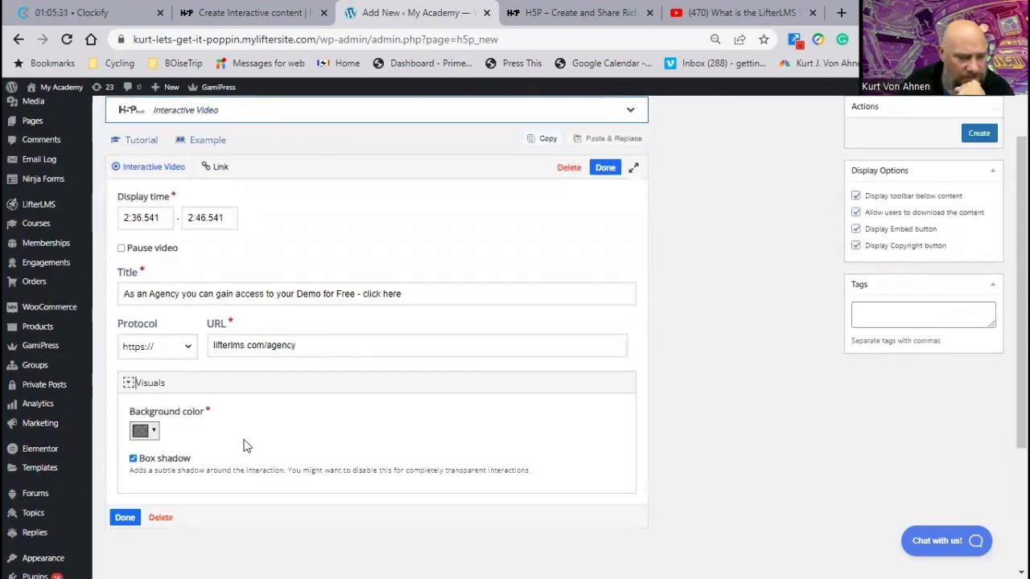
click(153, 434)
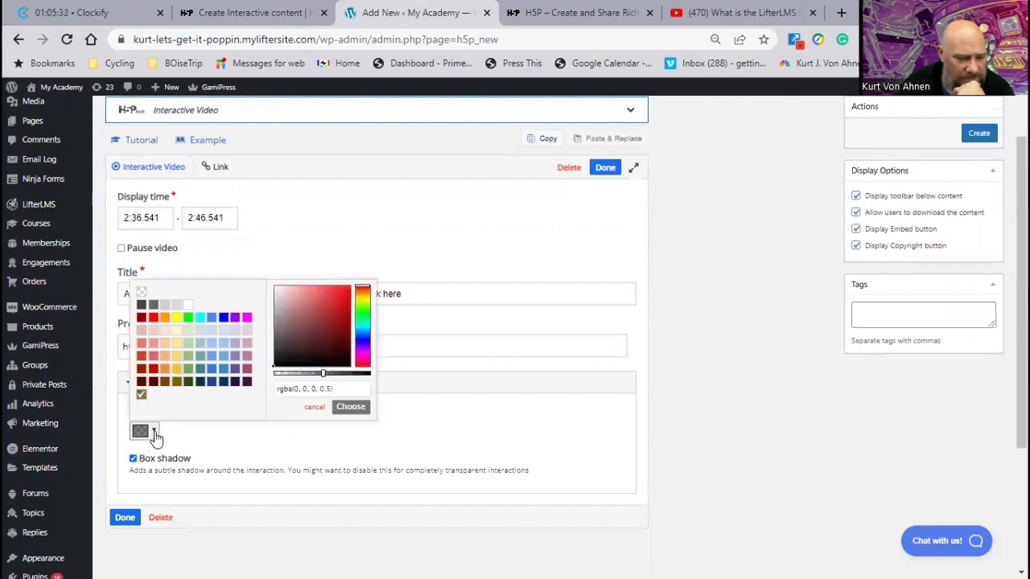
click(212, 372)
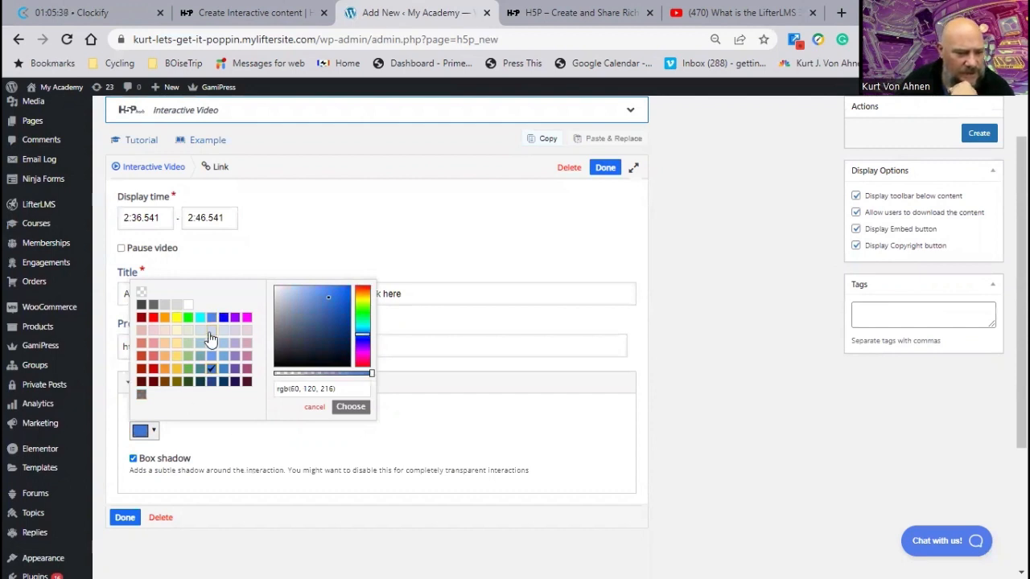
click(213, 356)
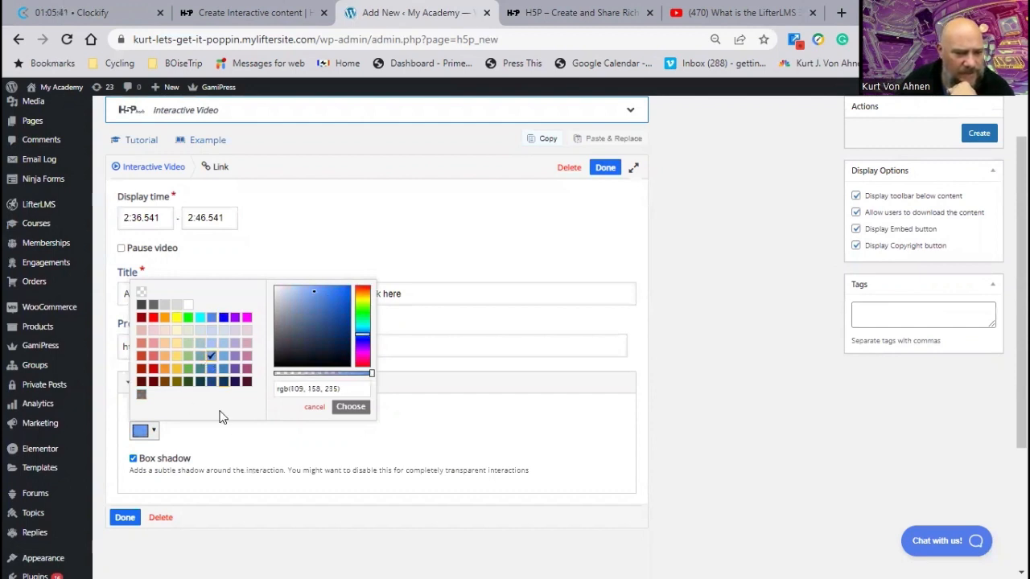
click(125, 519)
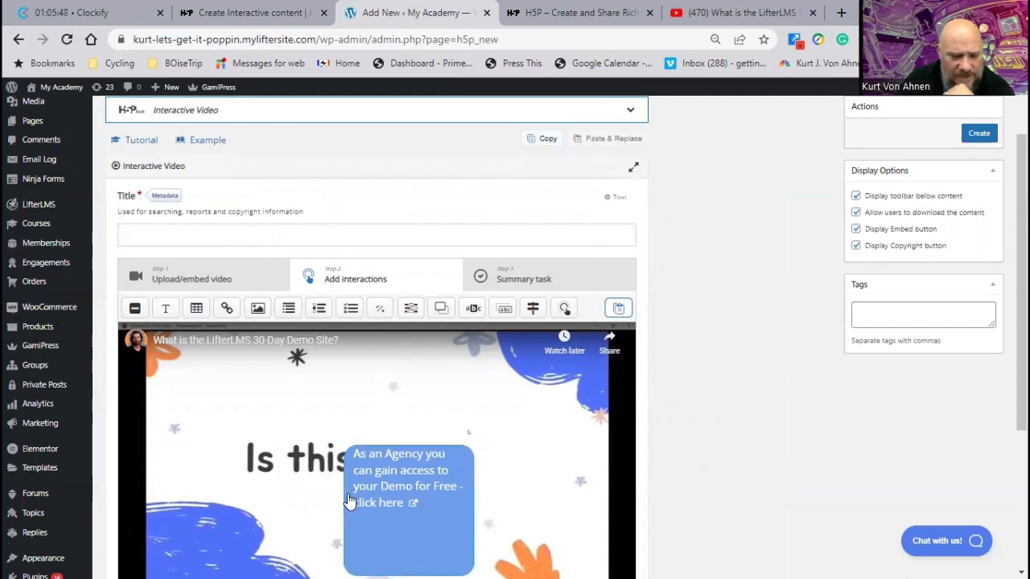
Step: Move the agency link box to position 610, 160 on the slide and make it wider and shorter
drag(343, 500, 463, 469)
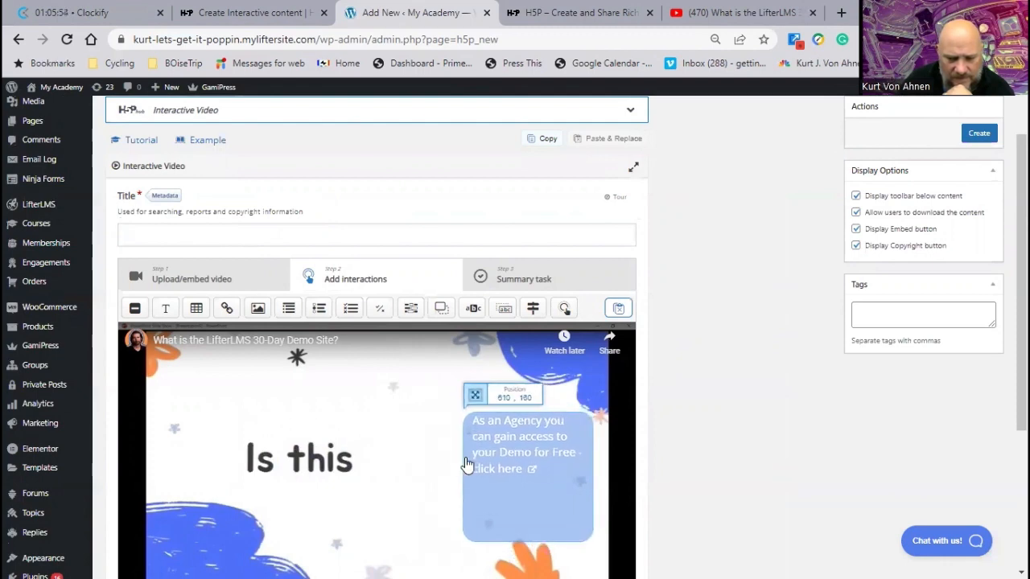
scroll(322, 485, down, 2)
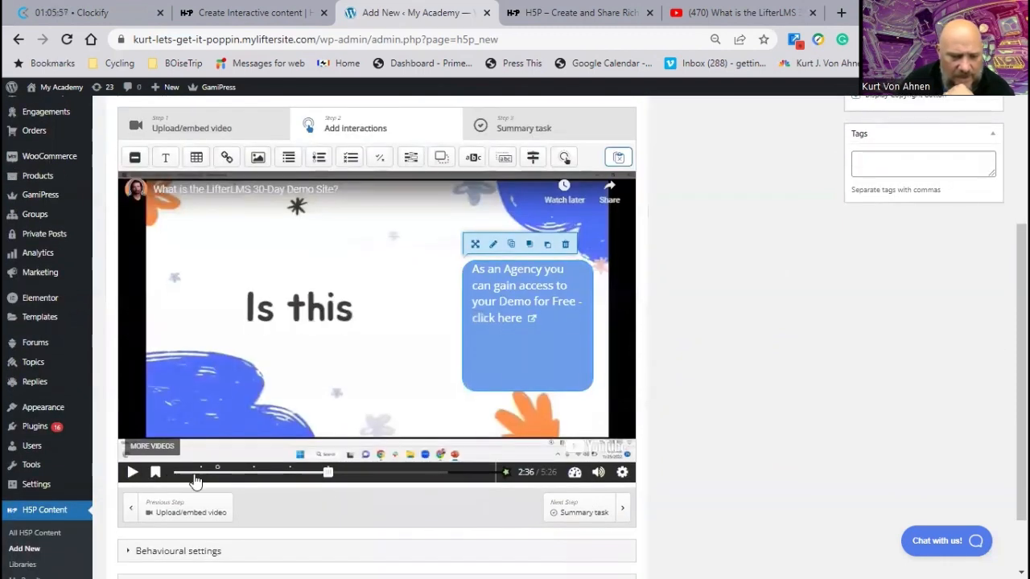
click(134, 474)
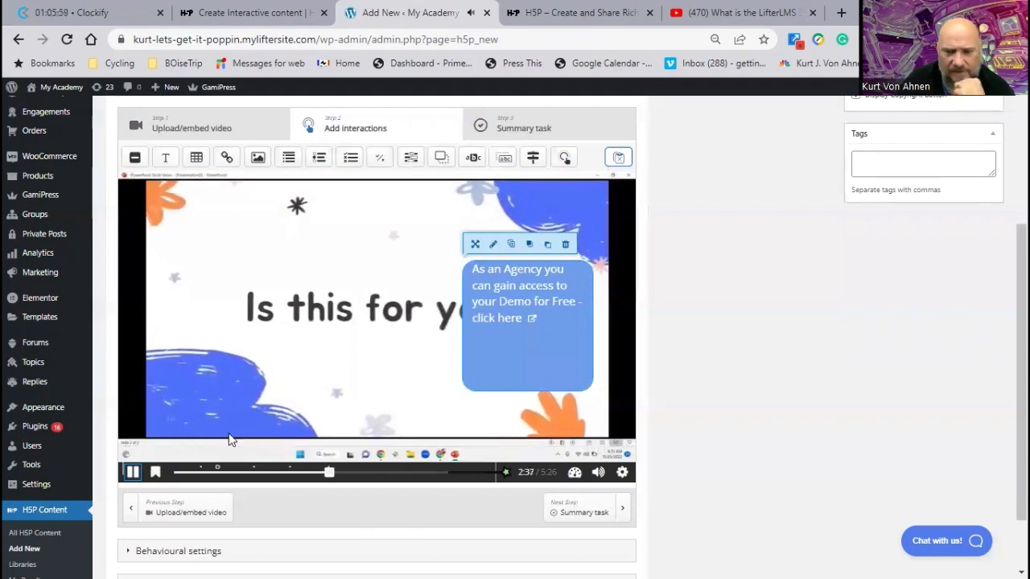
click(475, 245)
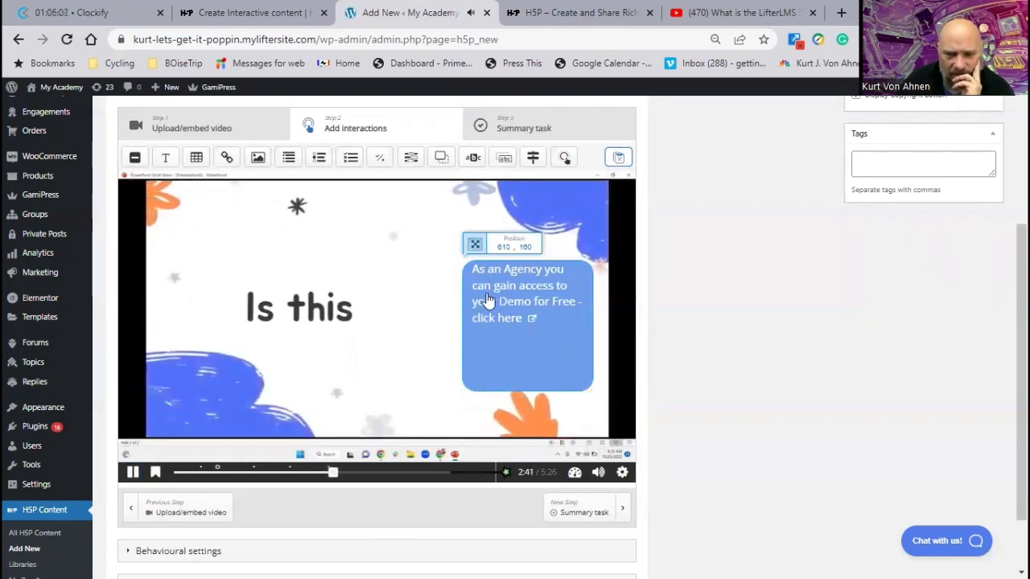
double_click(502, 248)
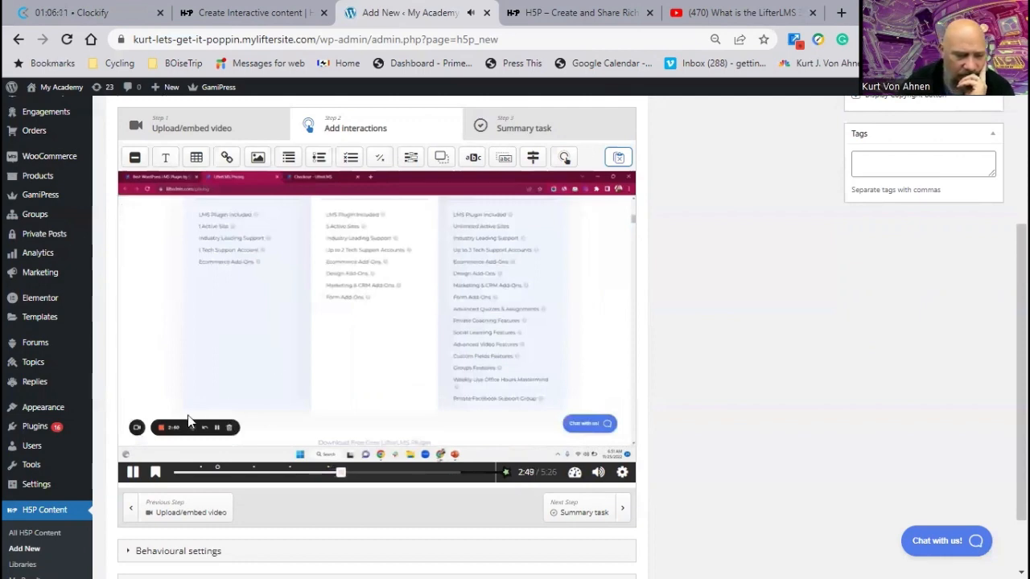
Step: Return the paused video to 2:36 and move the agency link box to the slide's lower right, below the title
click(132, 472)
click(328, 473)
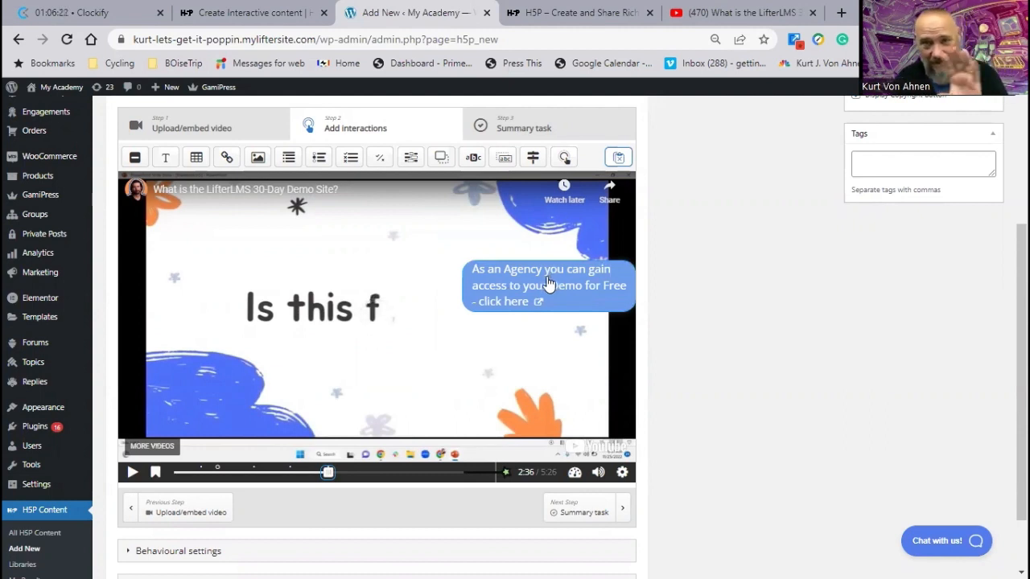
mouse_move(547, 283)
mouse_down()
mouse_move(491, 359)
mouse_move(399, 391)
mouse_move(494, 397)
mouse_move(486, 401)
mouse_up()
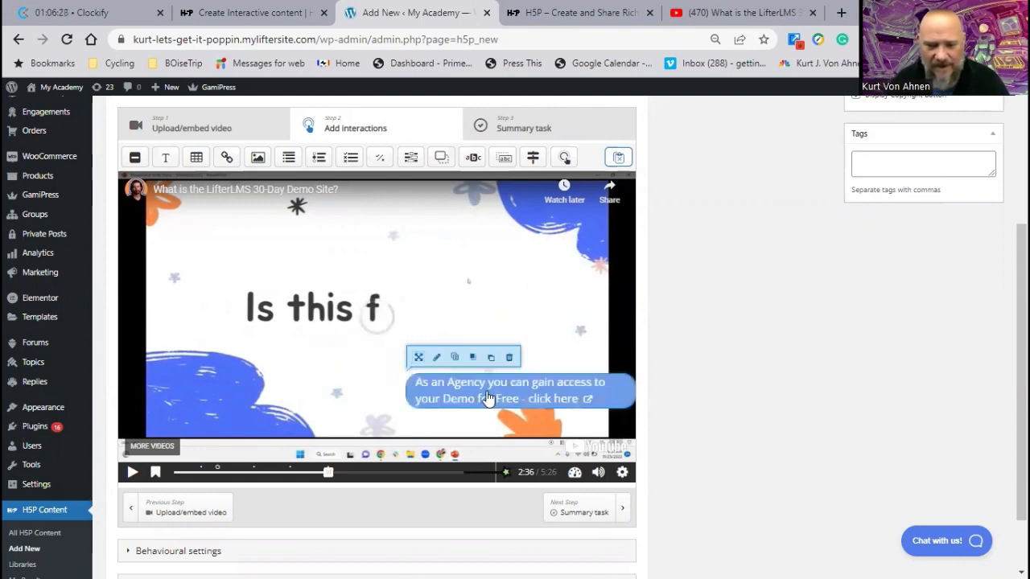
Step: Play the video on to about 3:23, pause on the $1 demo site page, and place a Link interaction there
click(137, 474)
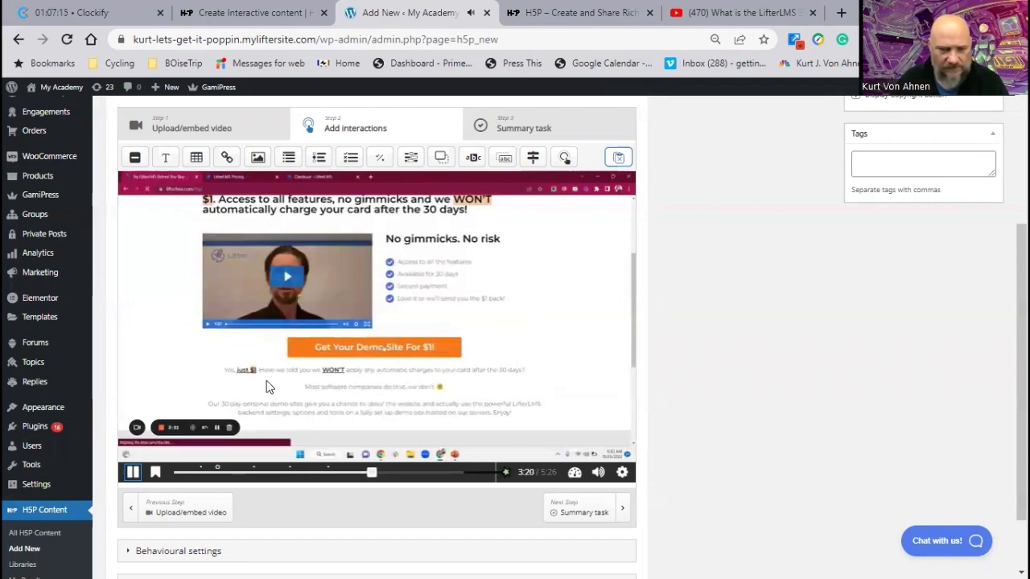
click(133, 475)
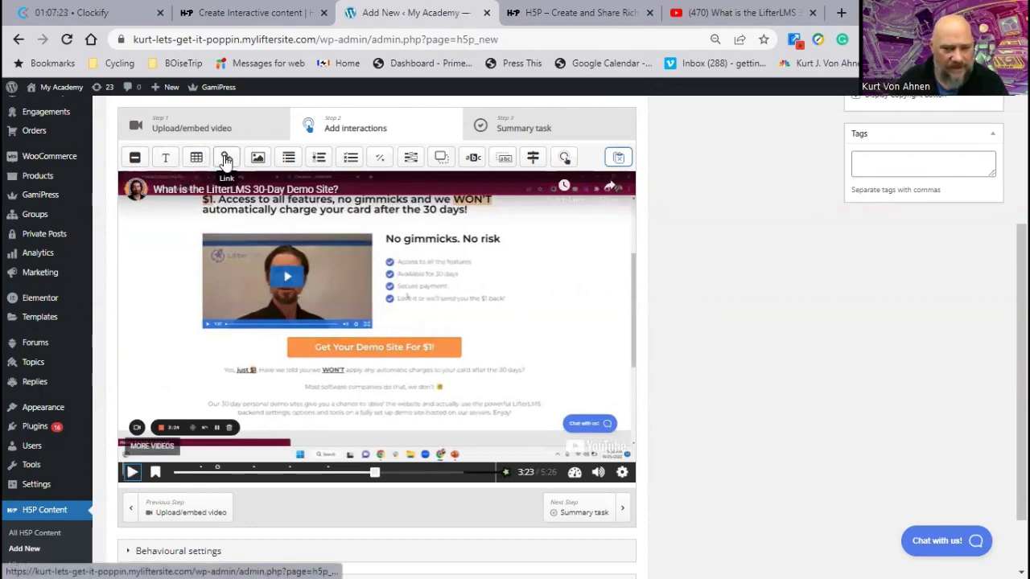
drag(226, 160, 296, 352)
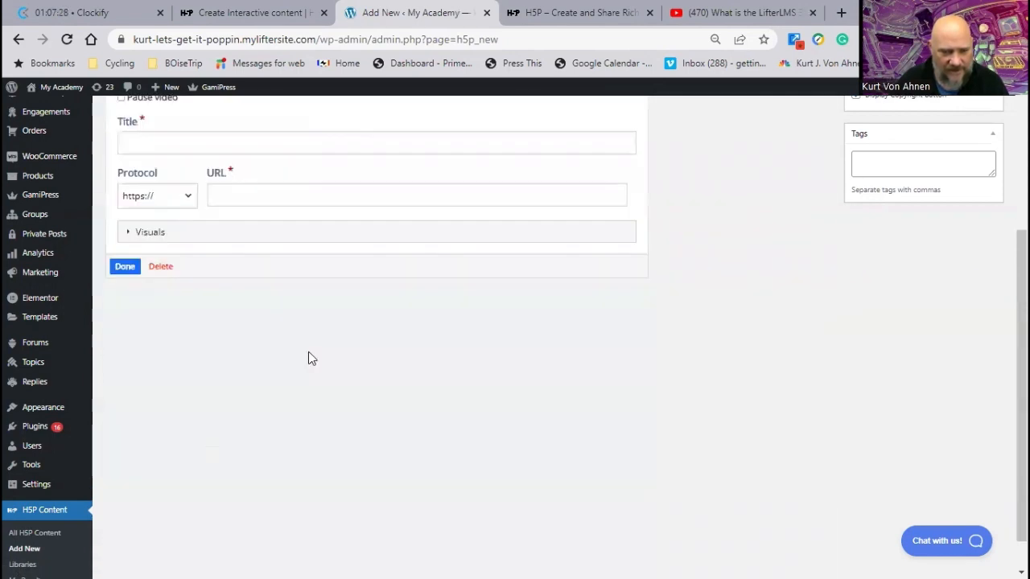
scroll(163, 245, up, 2)
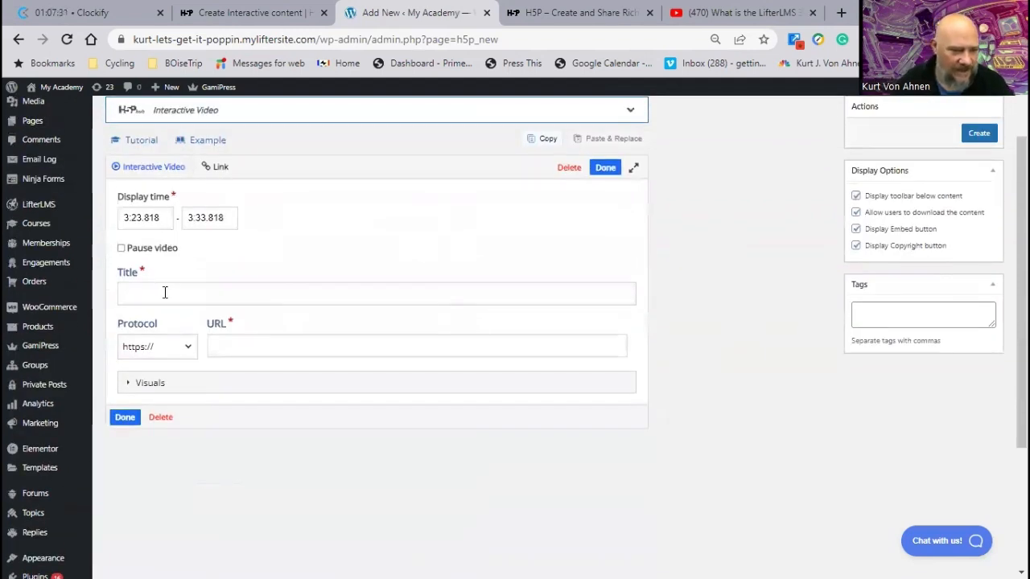
Step: Title the new link interaction "Agencies - follow here for a FREE demo"
click(166, 293)
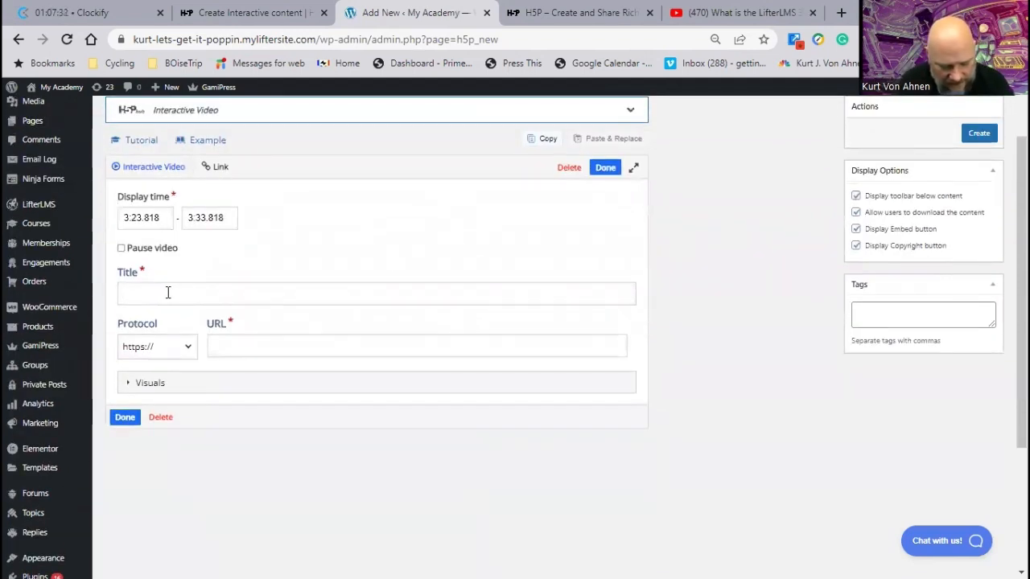
text(Agencies)
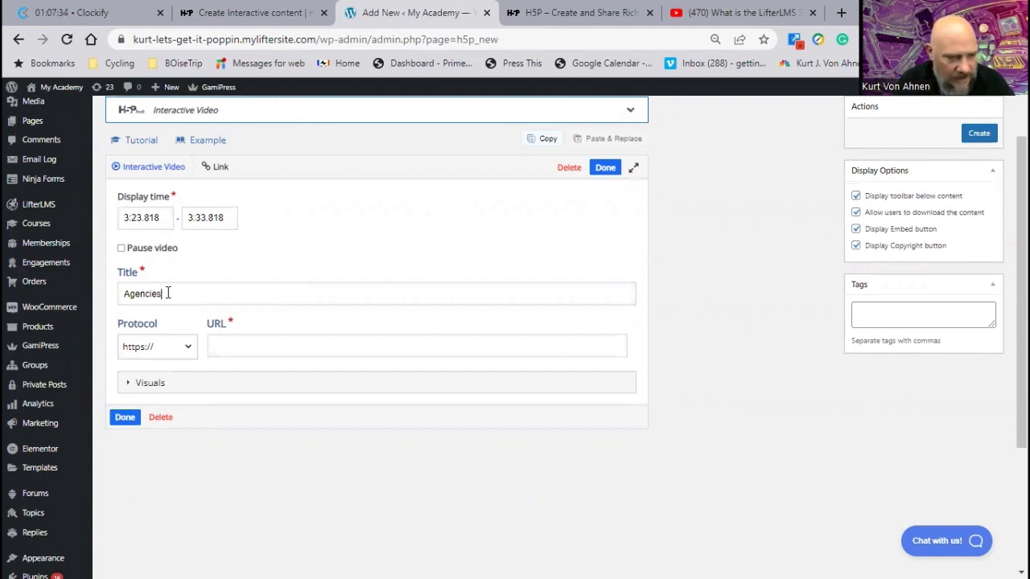
text( - follow here)
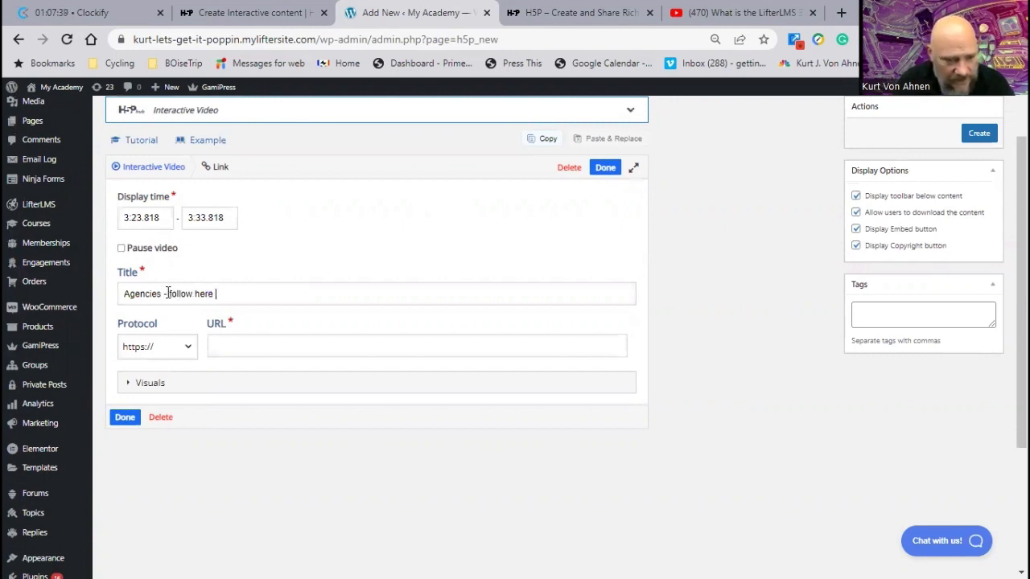
text( for a FRE)
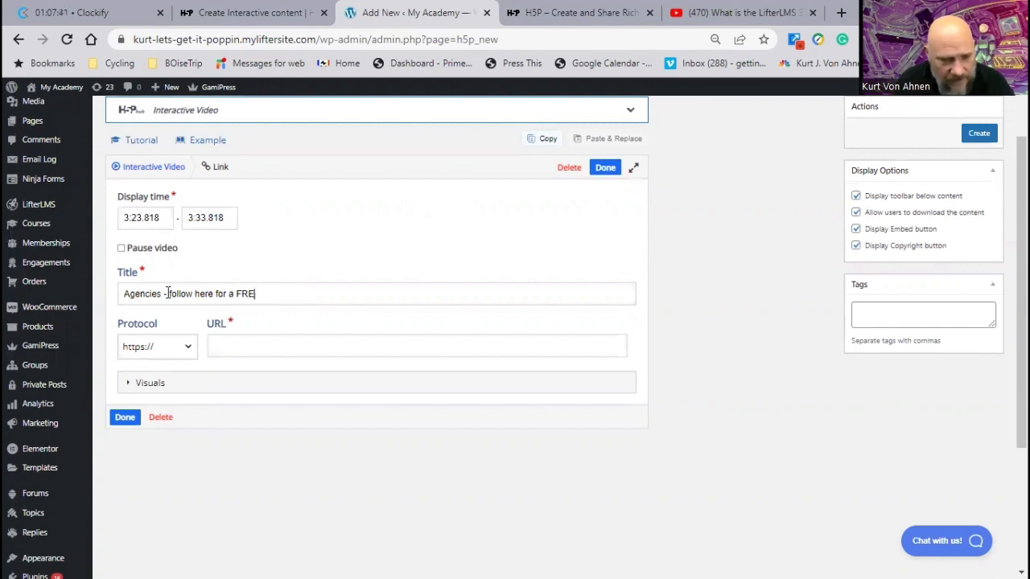
text(E demo)
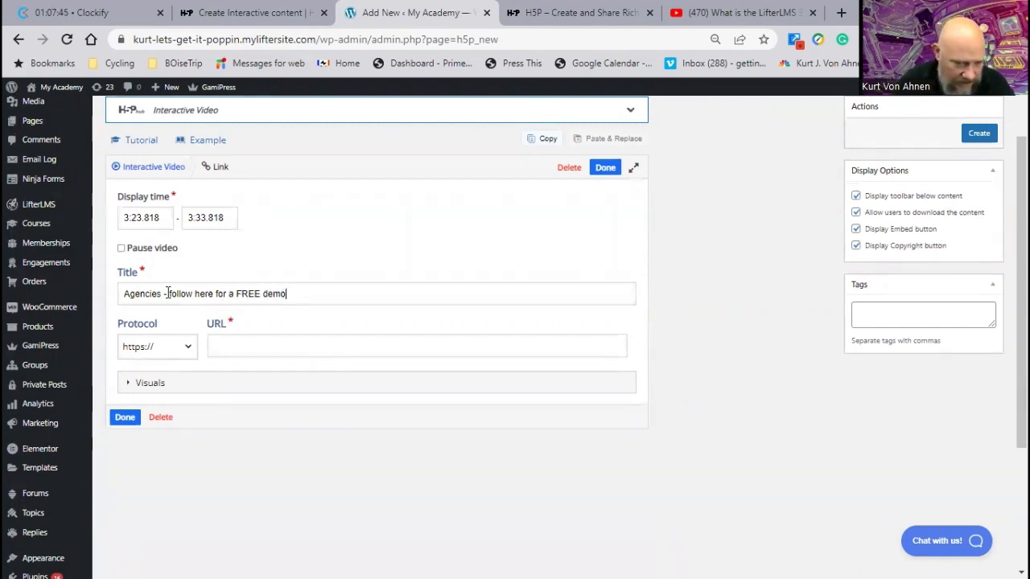
click(242, 348)
text(l)
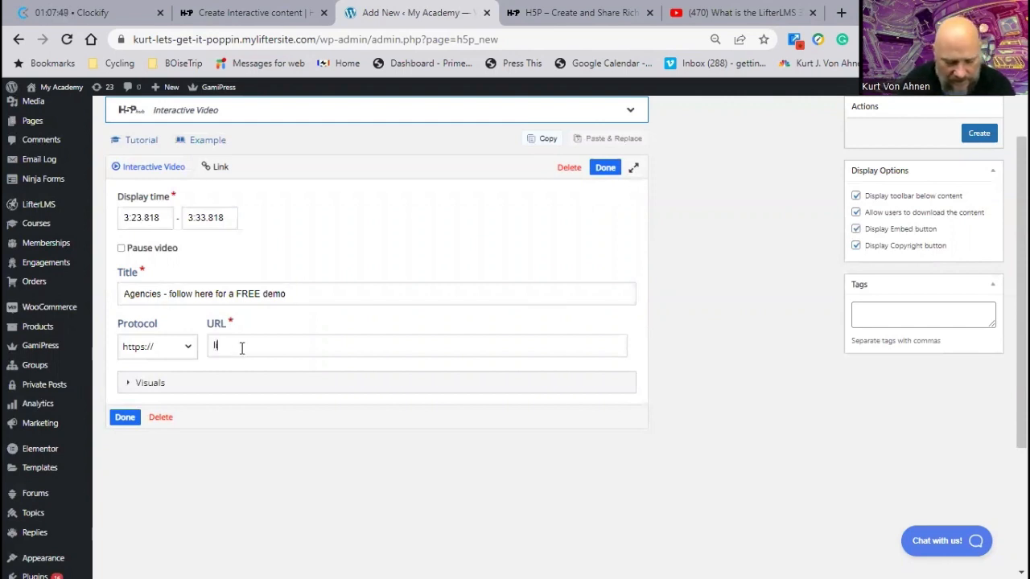
text(ifterlms.co)
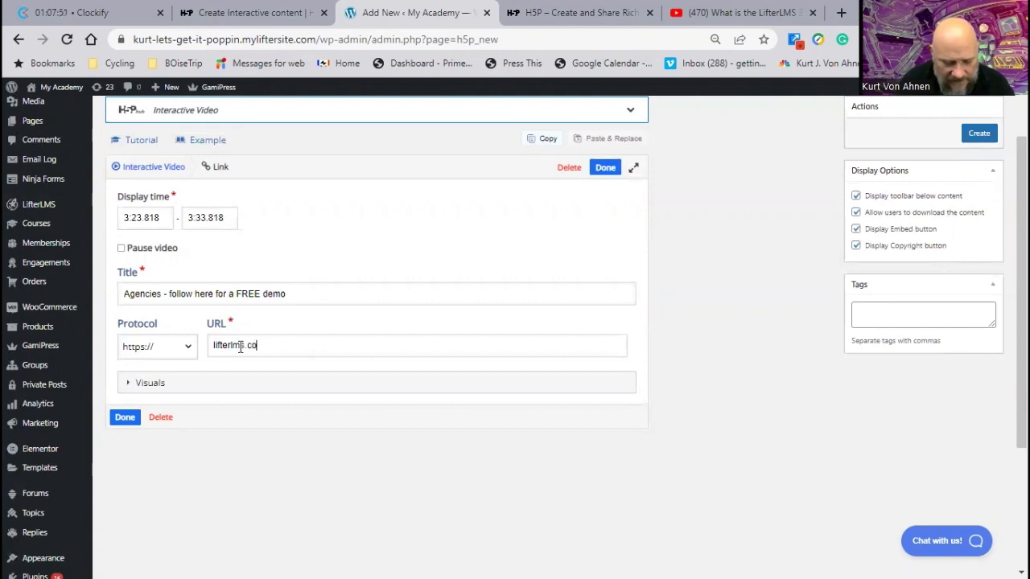
text(m/agency)
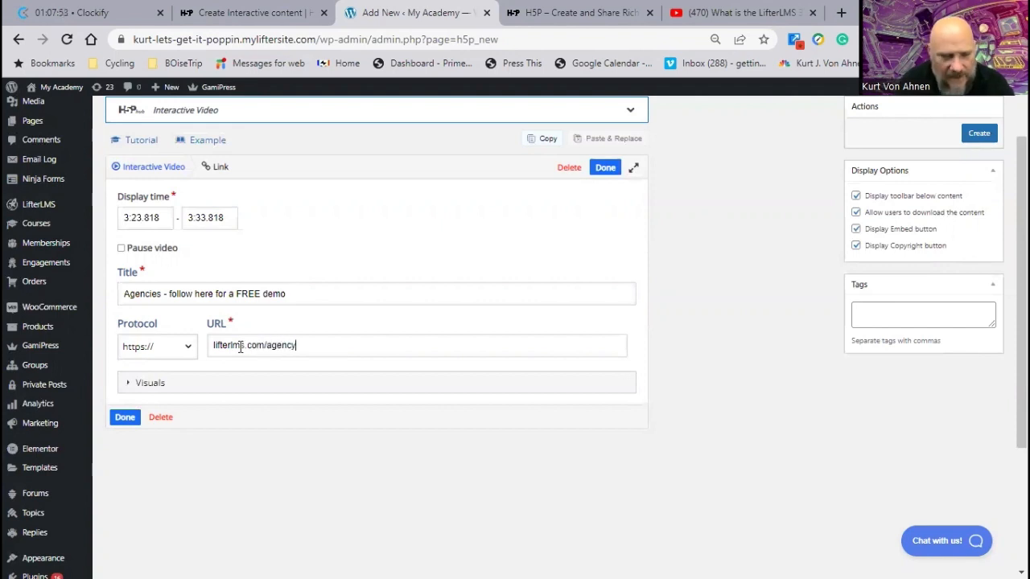
click(123, 418)
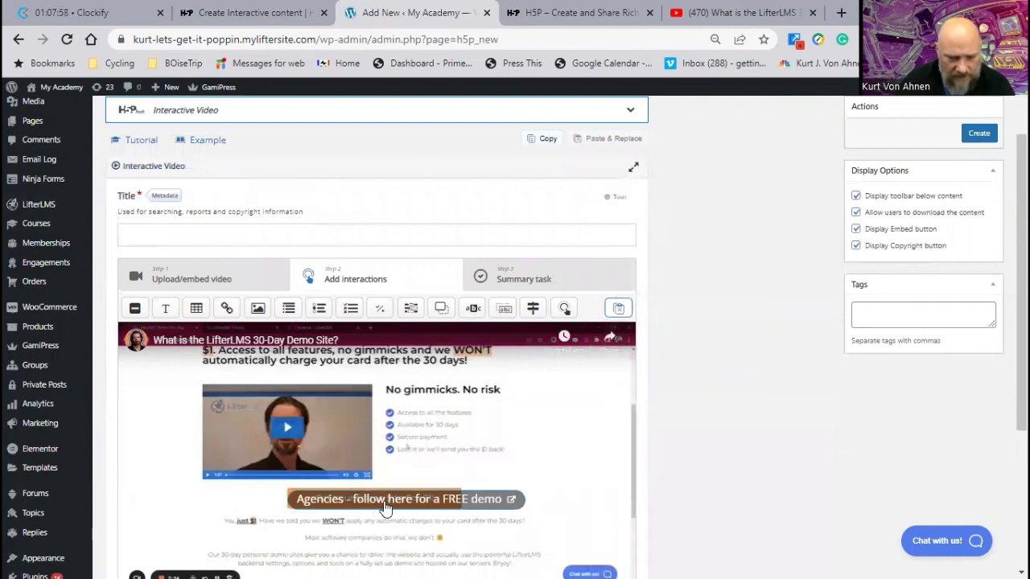
Step: Shift the free demo link to cover the page's orange button, set its background color to dark gray, rgb(67, 67, 67), and save it
drag(385, 507, 354, 508)
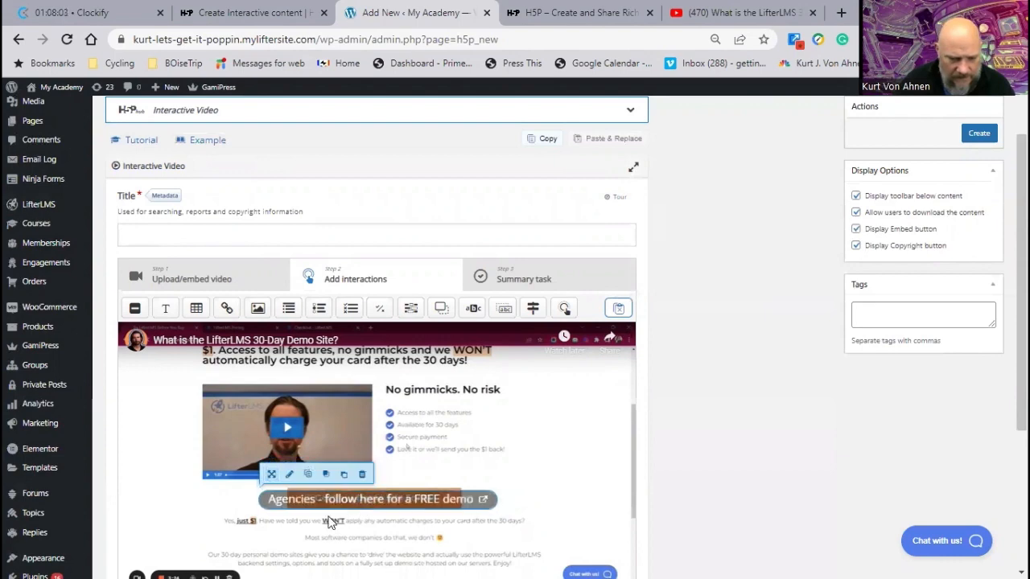
click(289, 475)
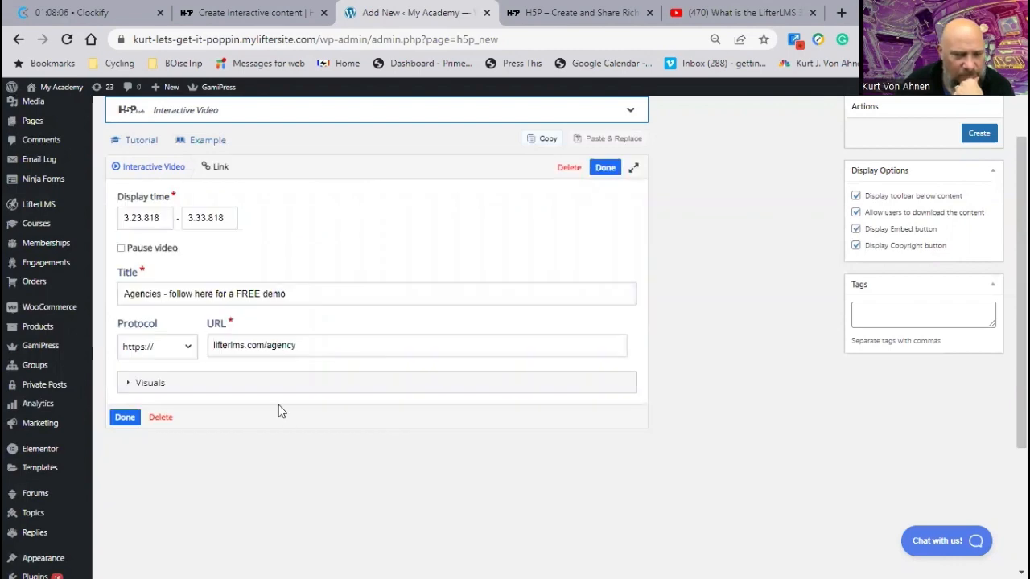
click(154, 384)
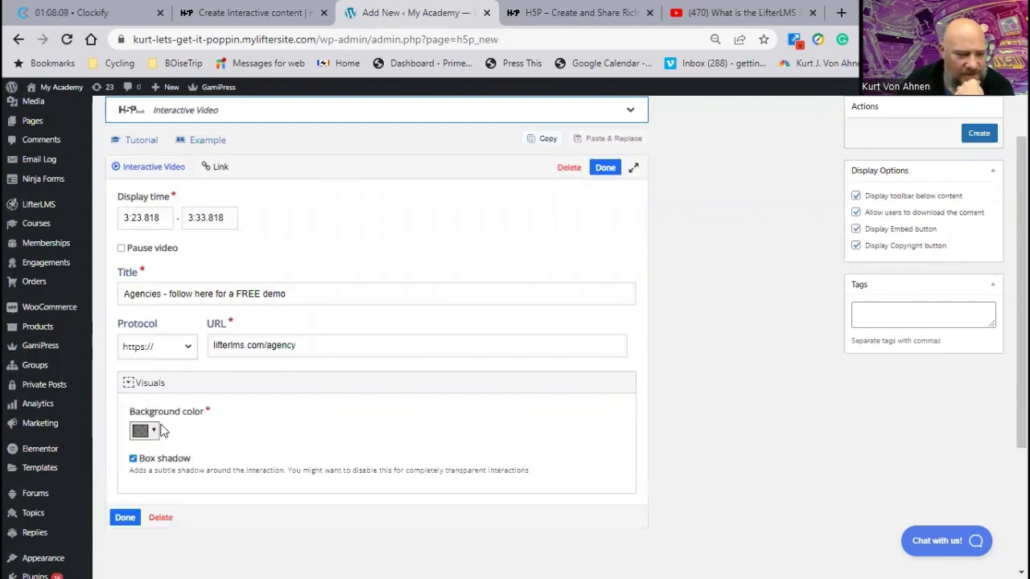
click(145, 431)
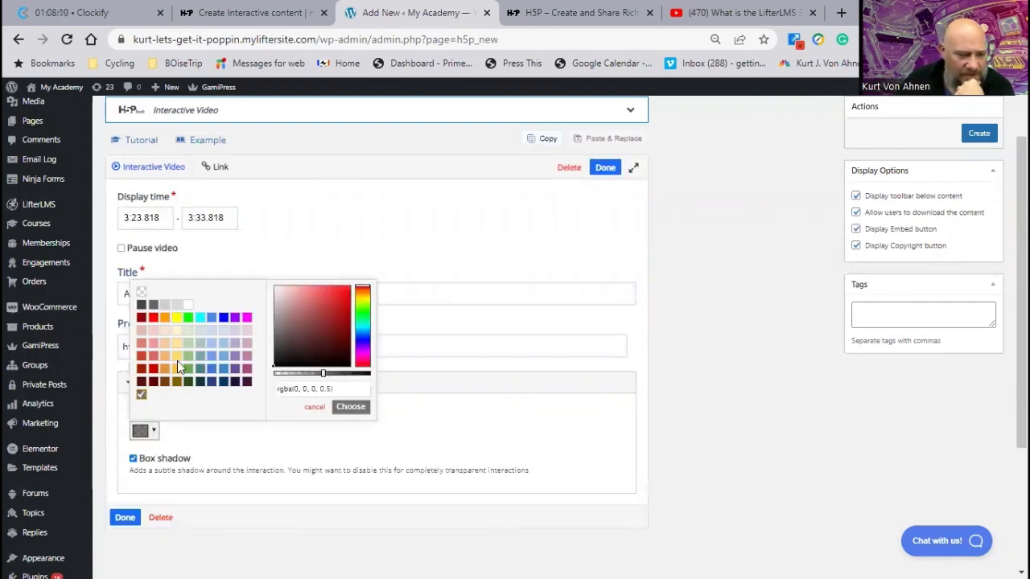
click(141, 305)
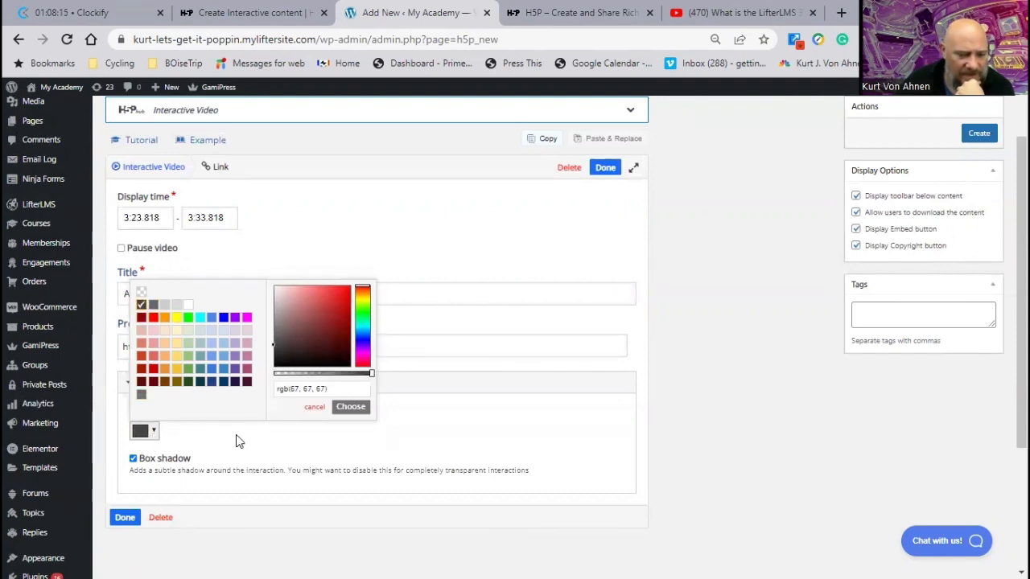
click(125, 518)
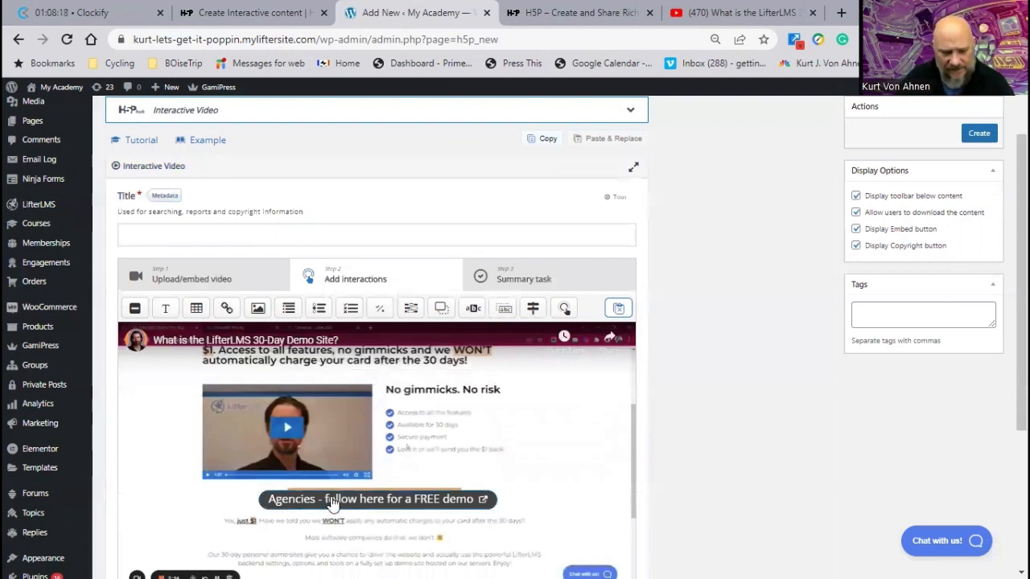
Step: Play the video on to about 4:23, pause on the demo dashboard, and add a Text interaction displayed as a poster that pauses the video
scroll(242, 510, down, 2)
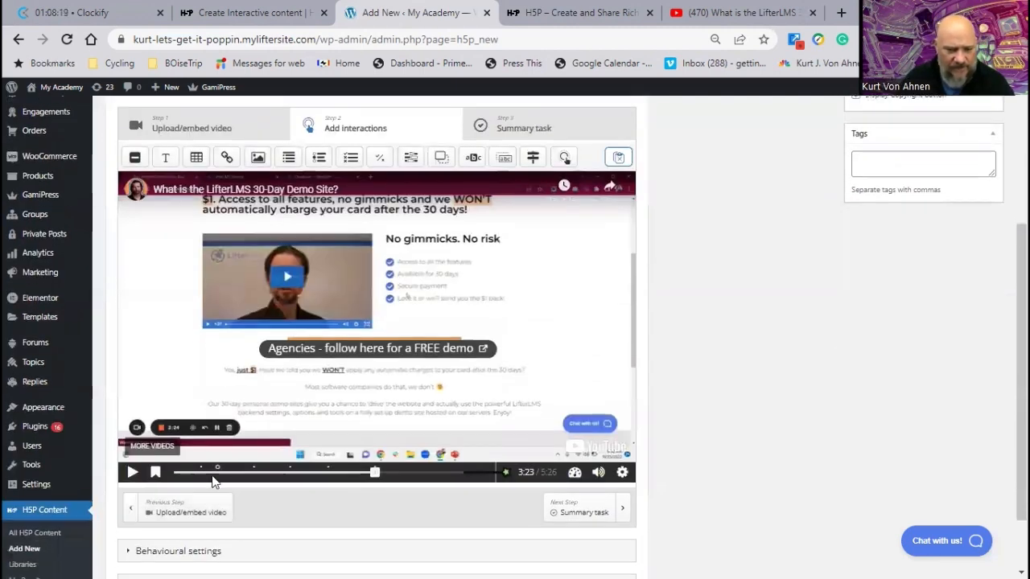
click(132, 473)
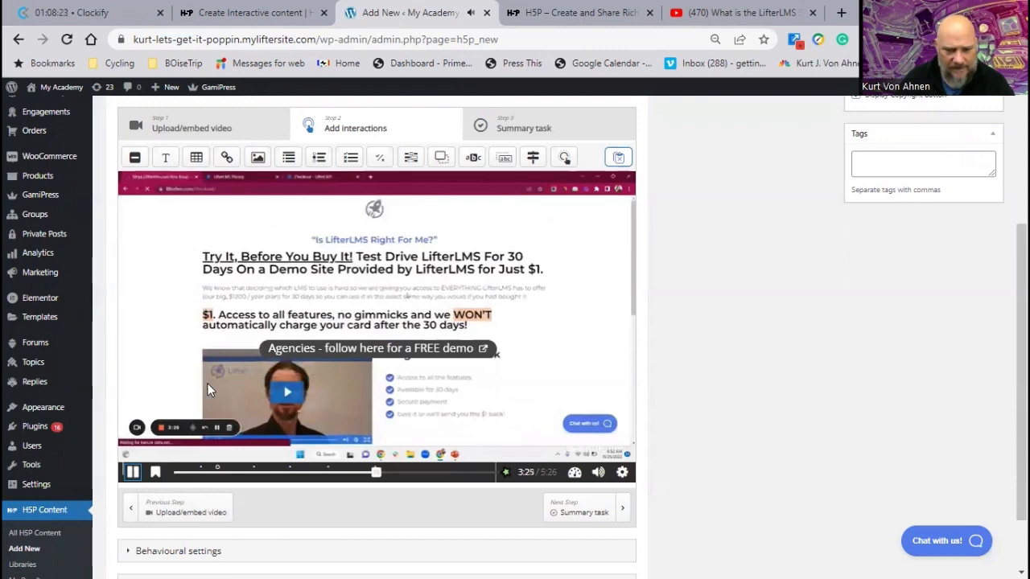
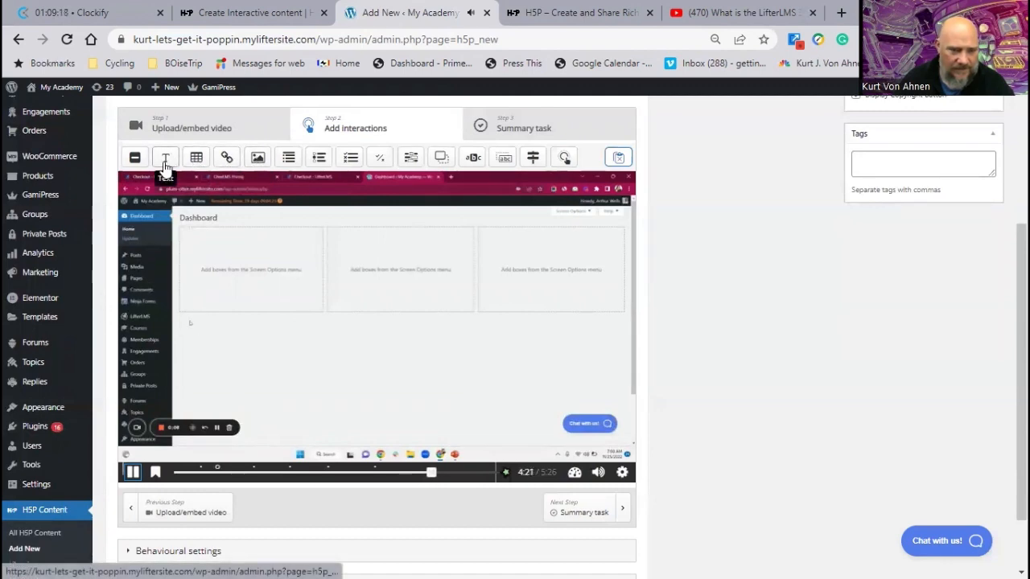
click(133, 472)
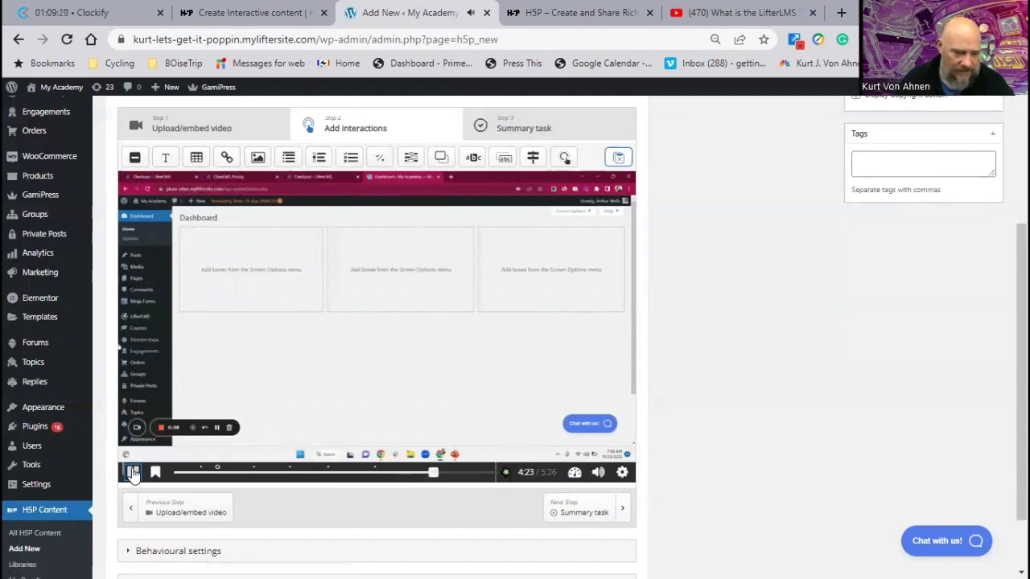
click(145, 163)
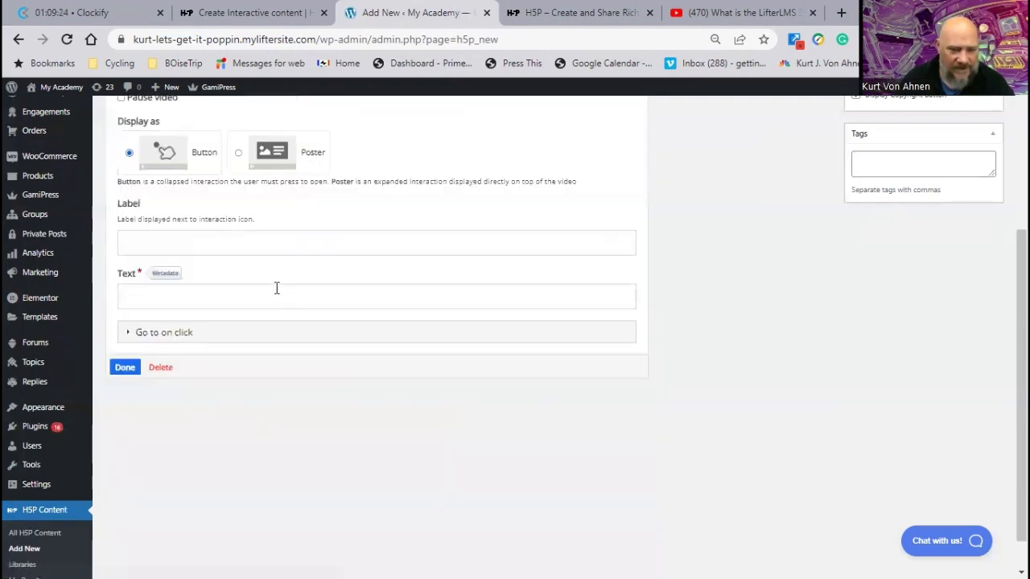
click(238, 154)
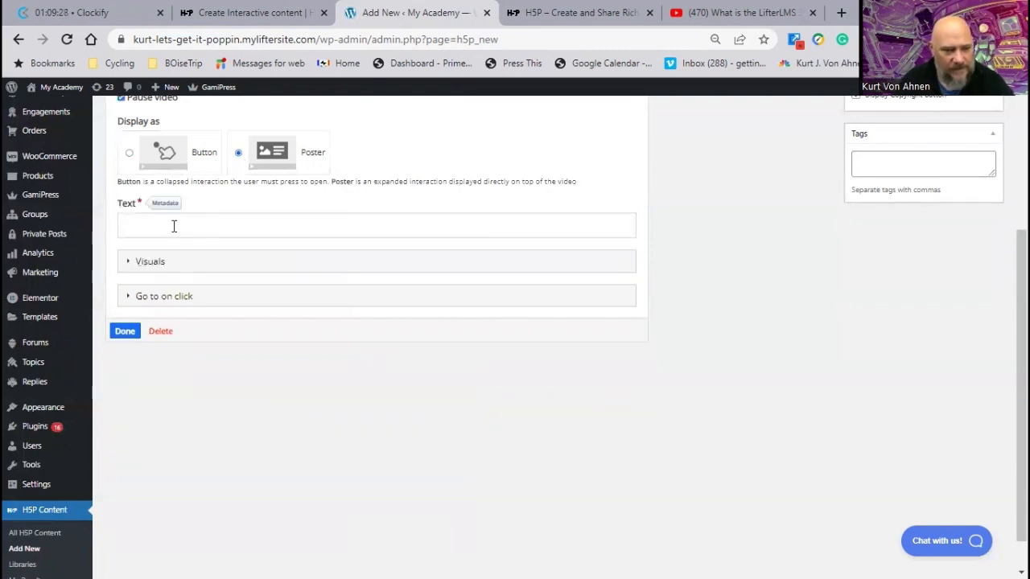
Step: Enter "Once the order is placed, the Demo process is automated" as the first line of the poster text
click(174, 226)
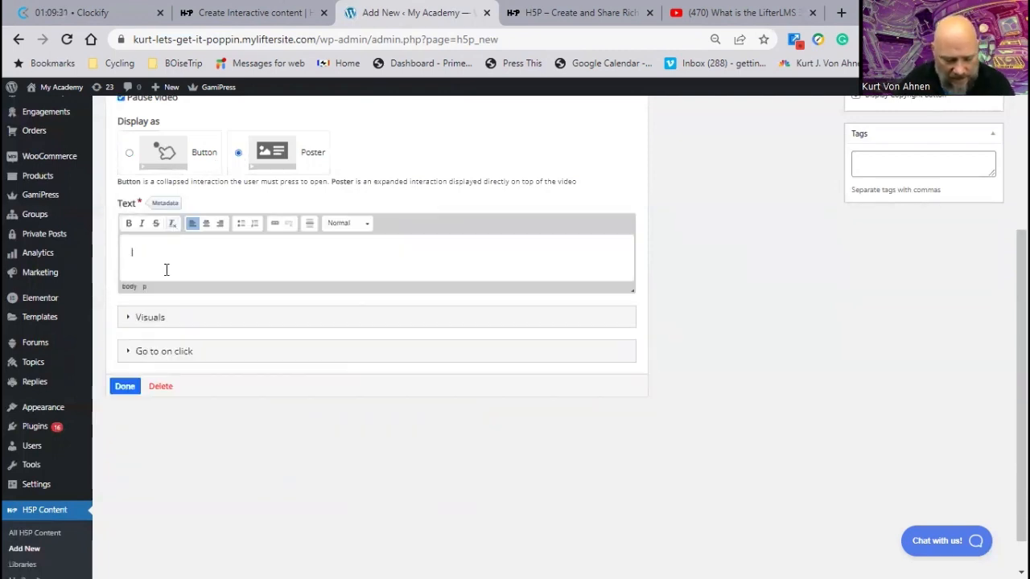
text(Once the)
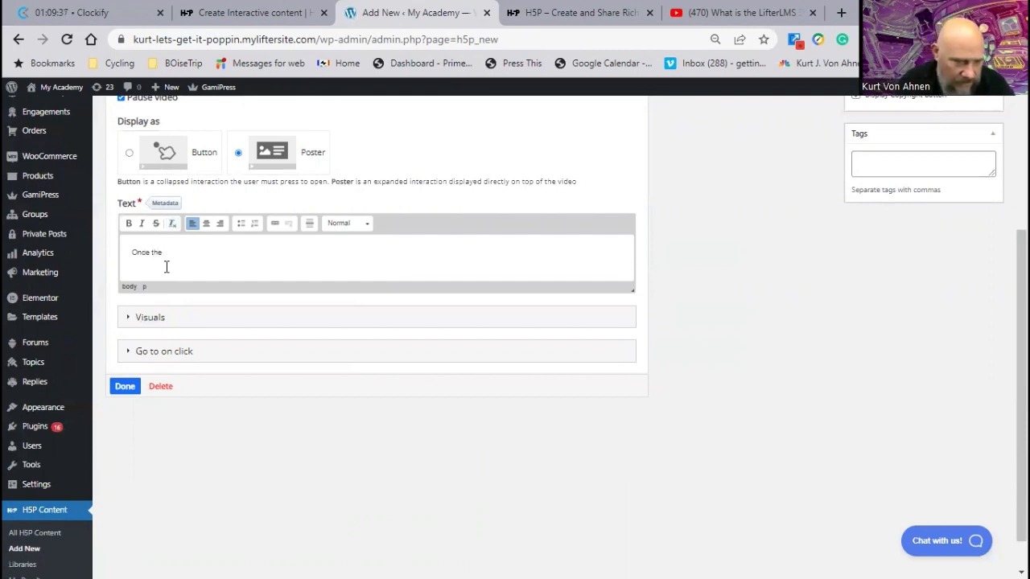
text(order )
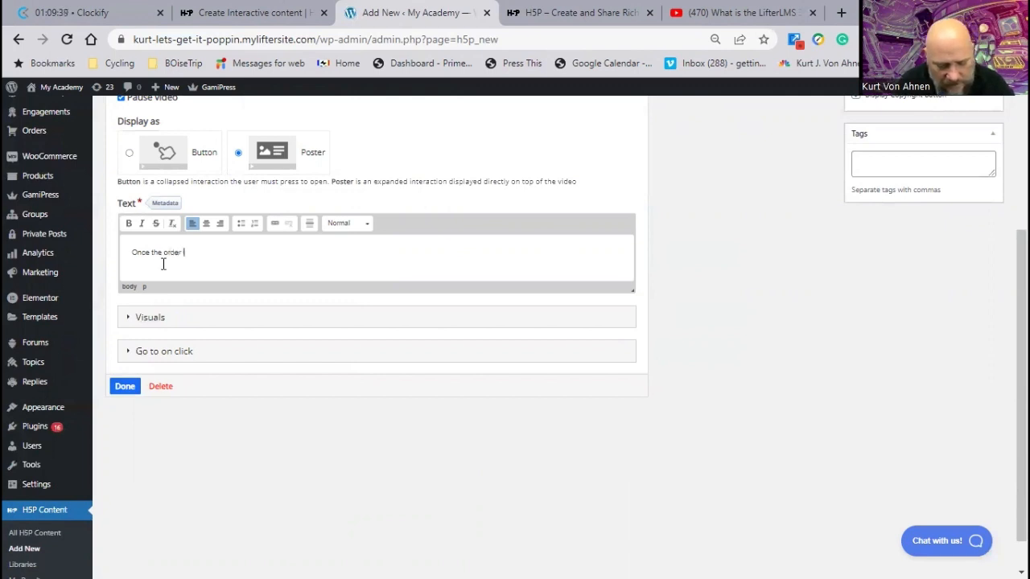
text(is placed)
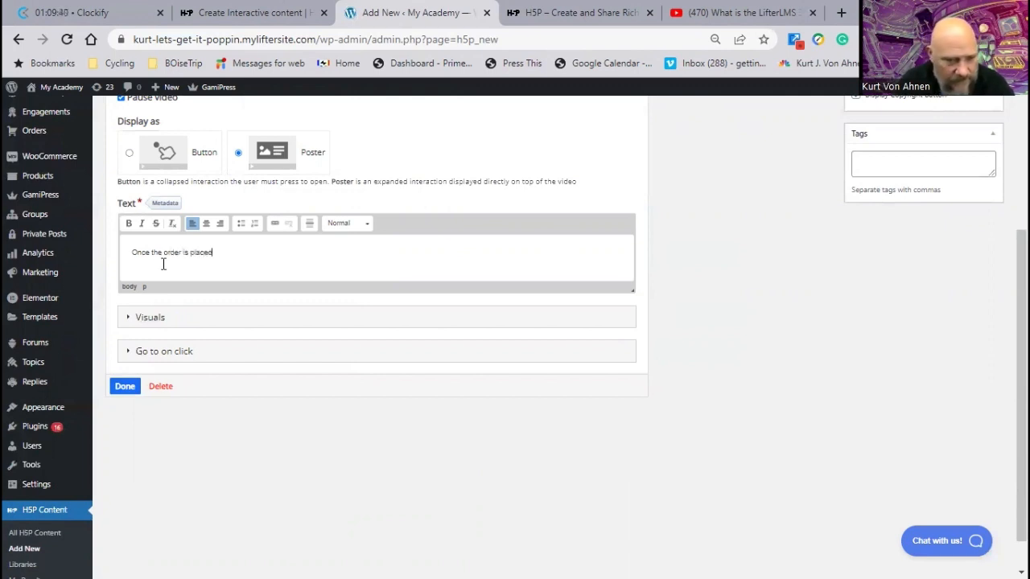
text(, the Demo process)
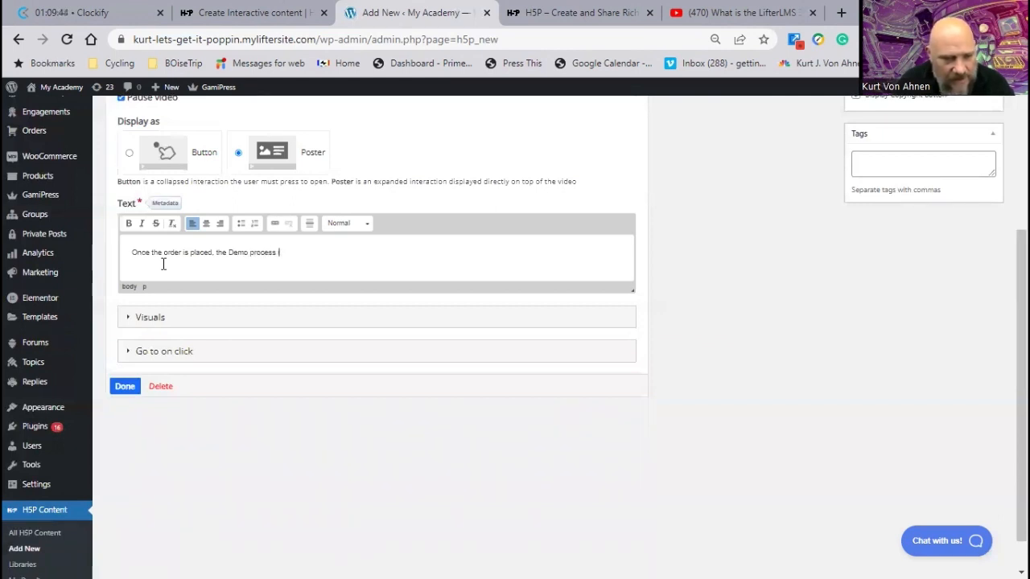
key(BackSpace)
text(is a)
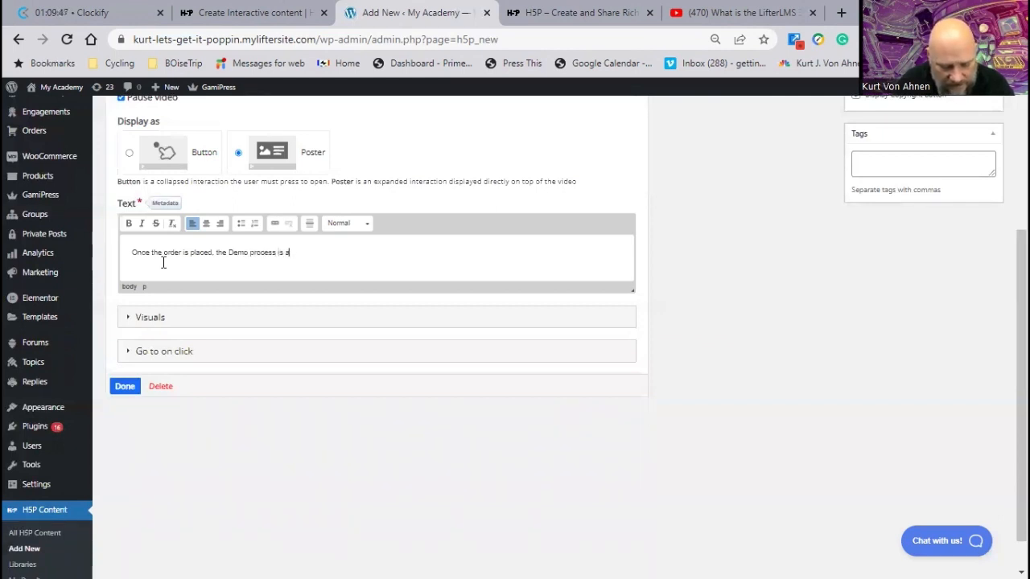
text(utomat)
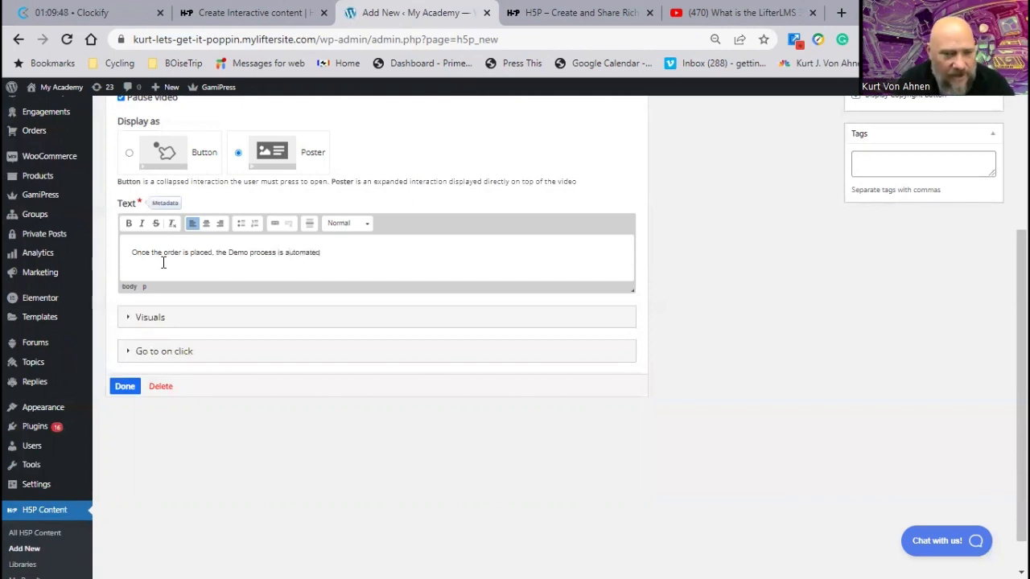
text(ed)
Step: Add the lines "Your fully populated client demo is live for showing off.", "If you need longer then 30-days..." and "Just give us a heads up."
key(Return)
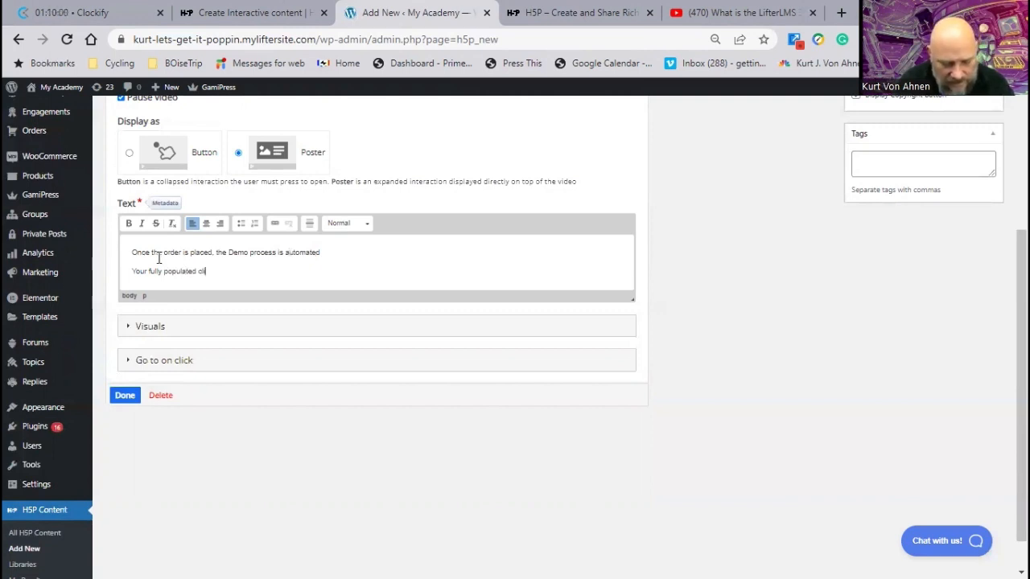
text(ent demo is live for showing off.)
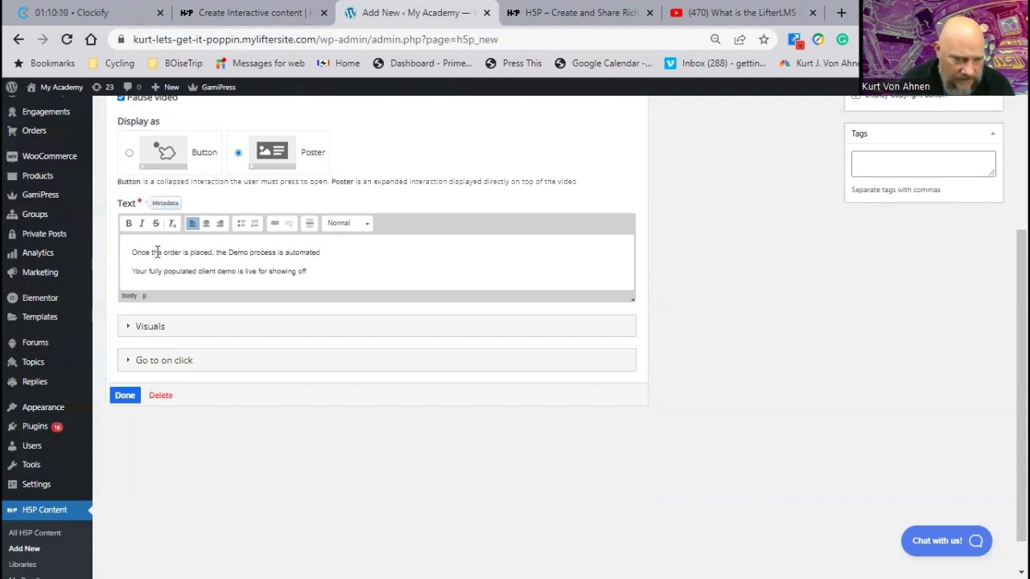
key(Return)
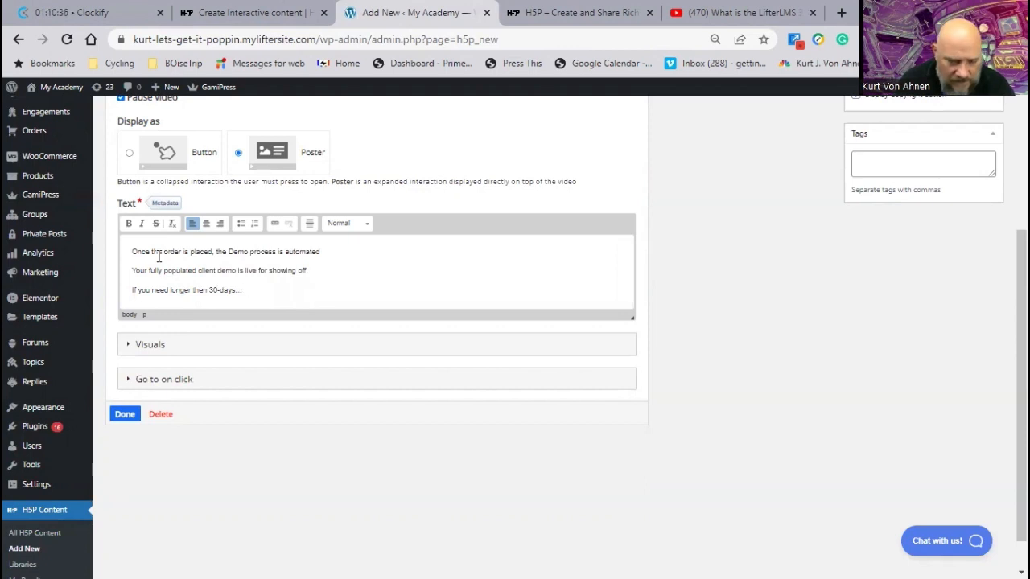
key(Return)
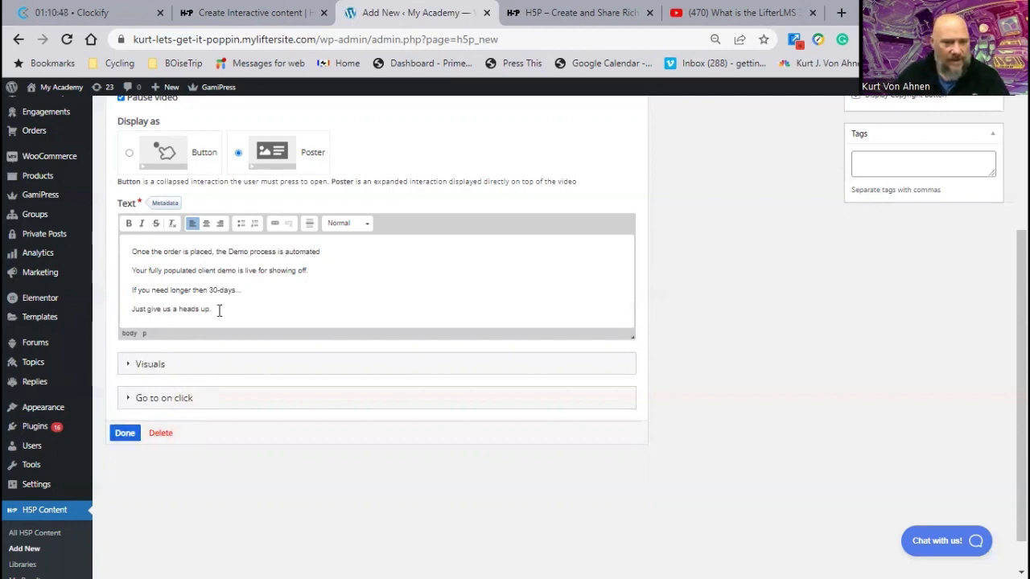
Step: Center-align all four lines of the poster text and save the text interaction
drag(219, 311, 132, 250)
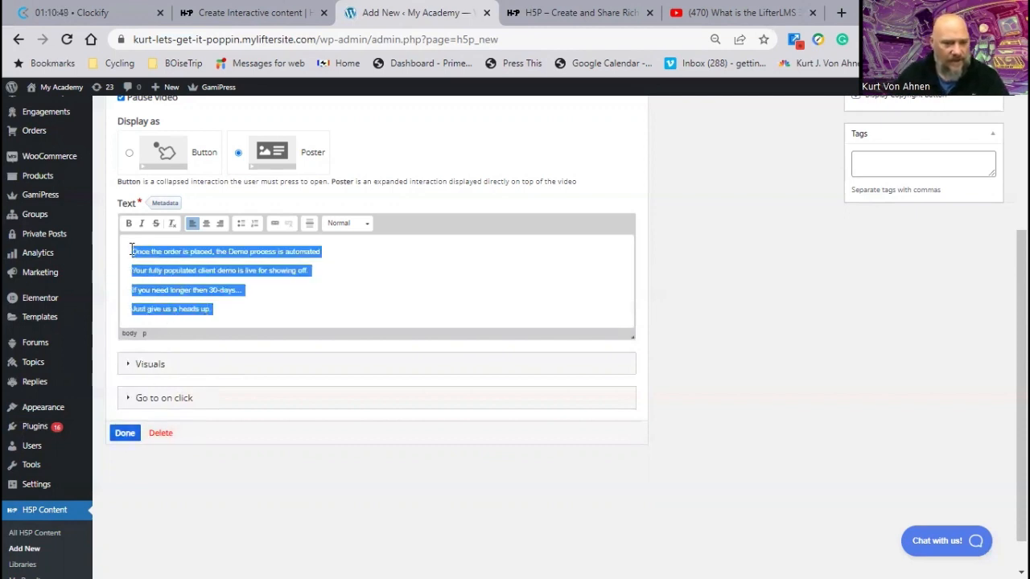
click(206, 224)
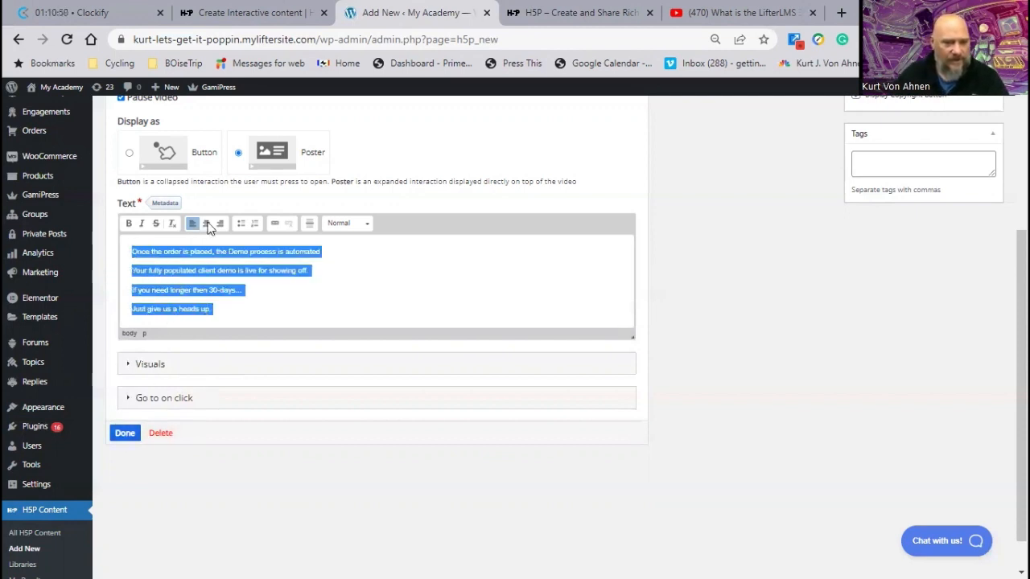
click(125, 433)
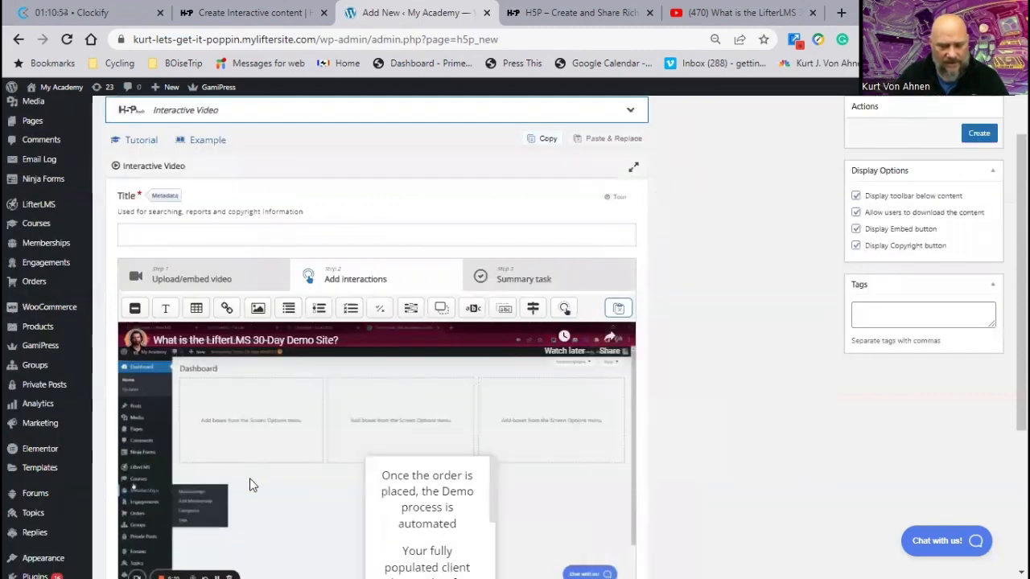
Step: Move the text poster toward the upper middle of the video frame and enlarge it to fit all four lines
scroll(249, 478, down, 2)
click(426, 377)
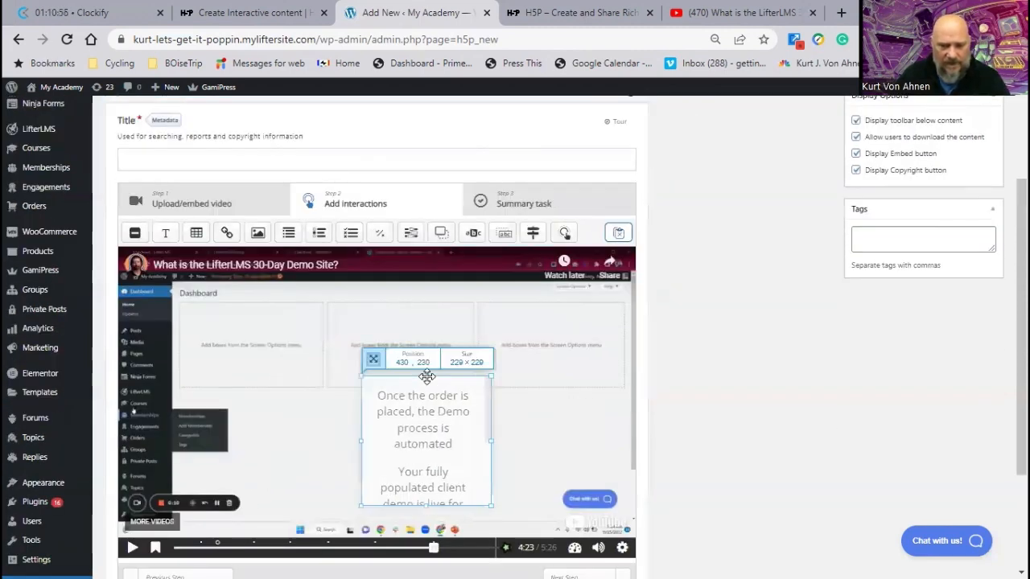
drag(426, 377, 307, 291)
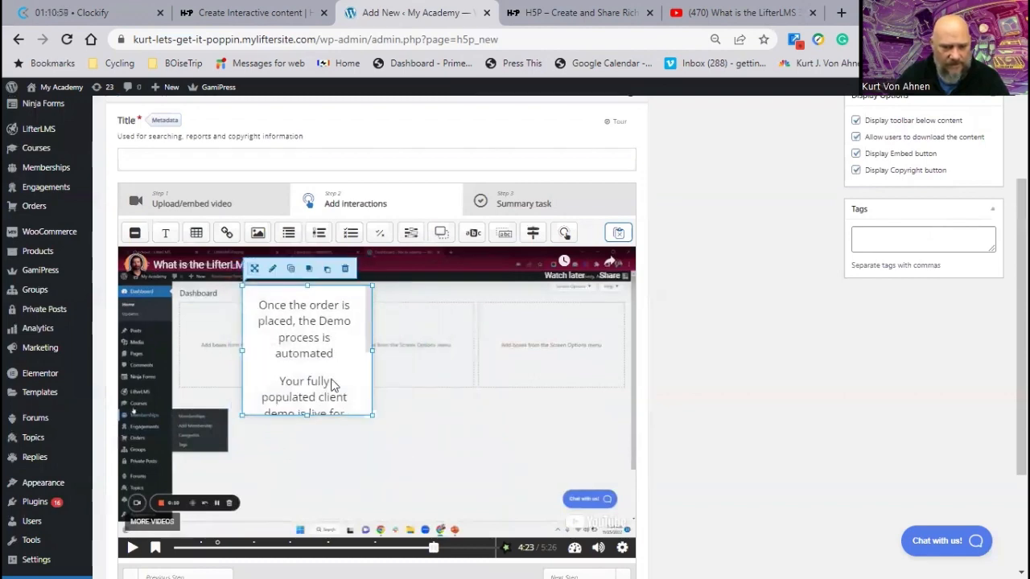
drag(306, 414, 322, 524)
drag(373, 405, 541, 410)
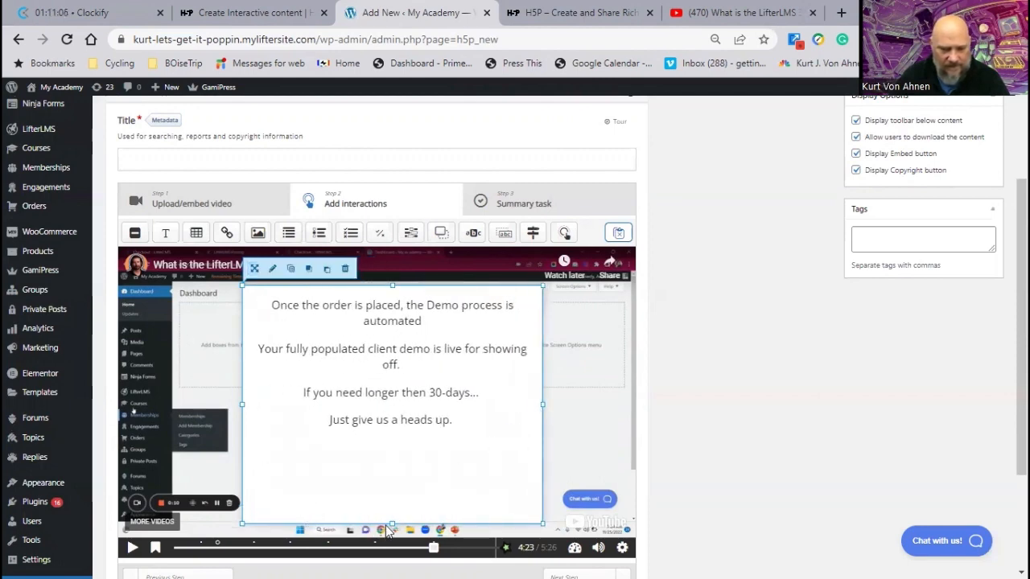
drag(392, 524, 405, 439)
drag(366, 368, 366, 407)
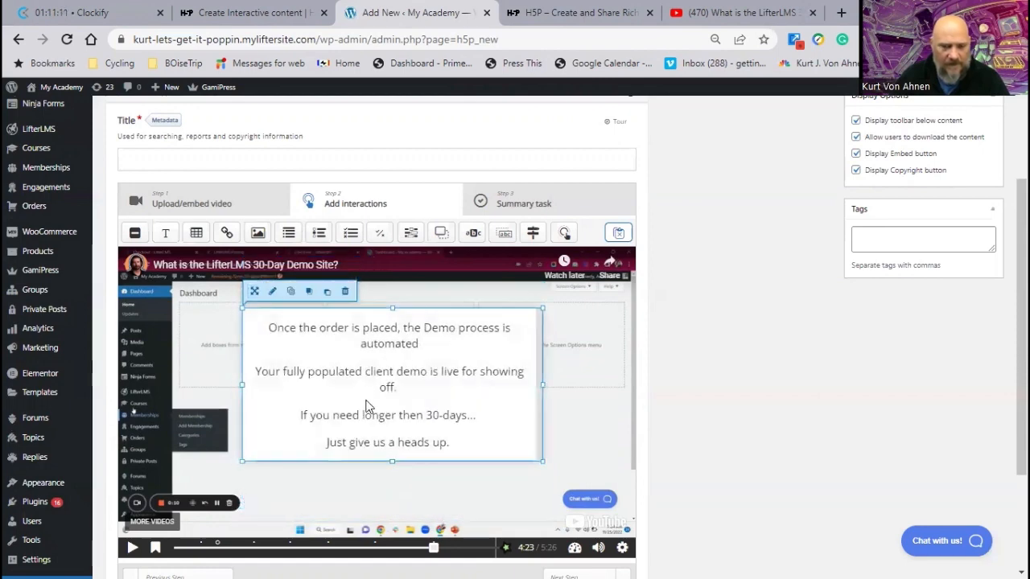
Step: Play the video on to about 4:33, pause it, and narrow the text poster
click(133, 548)
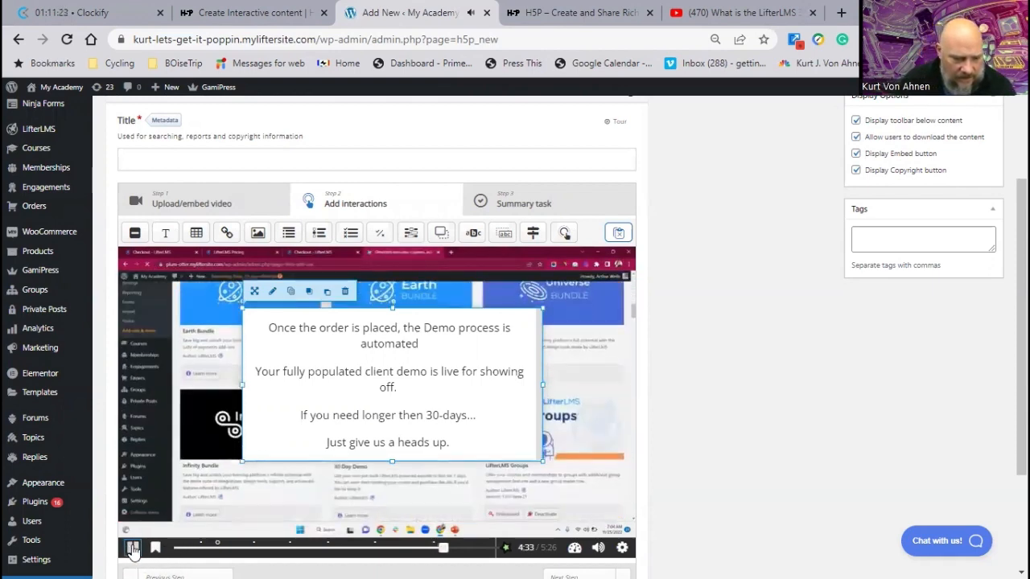
click(133, 548)
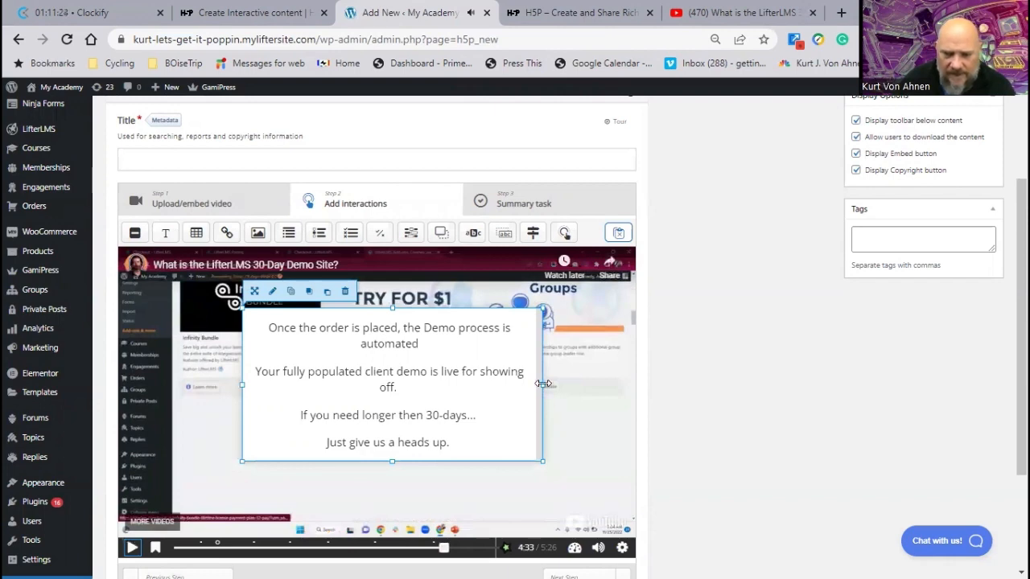
drag(543, 383, 484, 387)
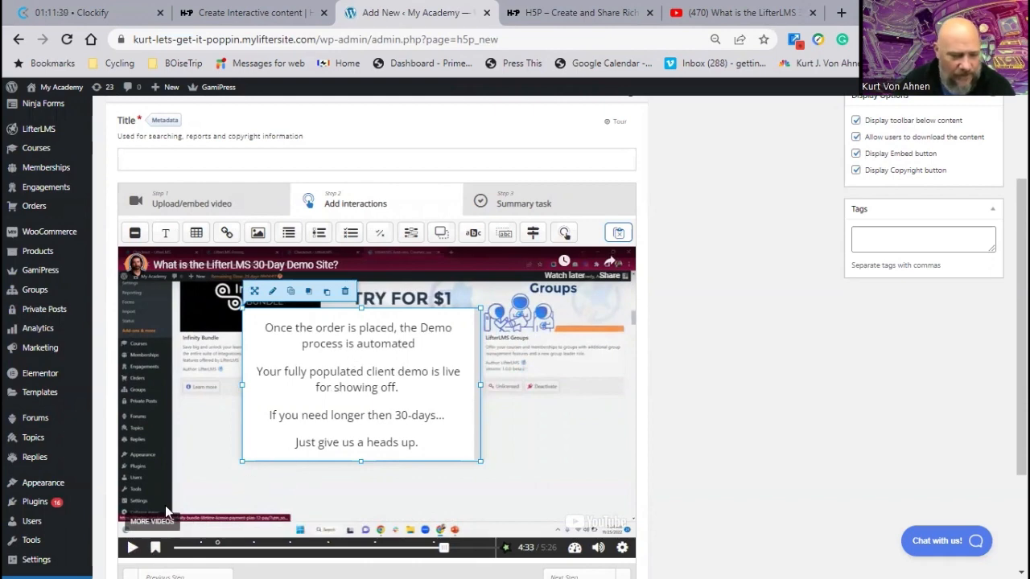
Step: Play the video on to the end screen at about 5:06, pause, and move the playhead back to 4:48
click(132, 548)
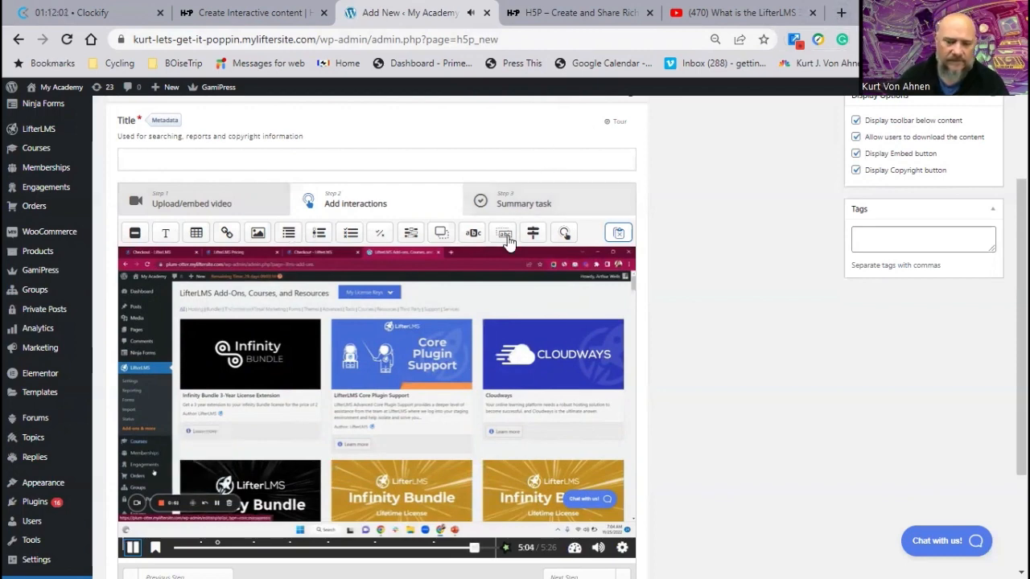
click(133, 550)
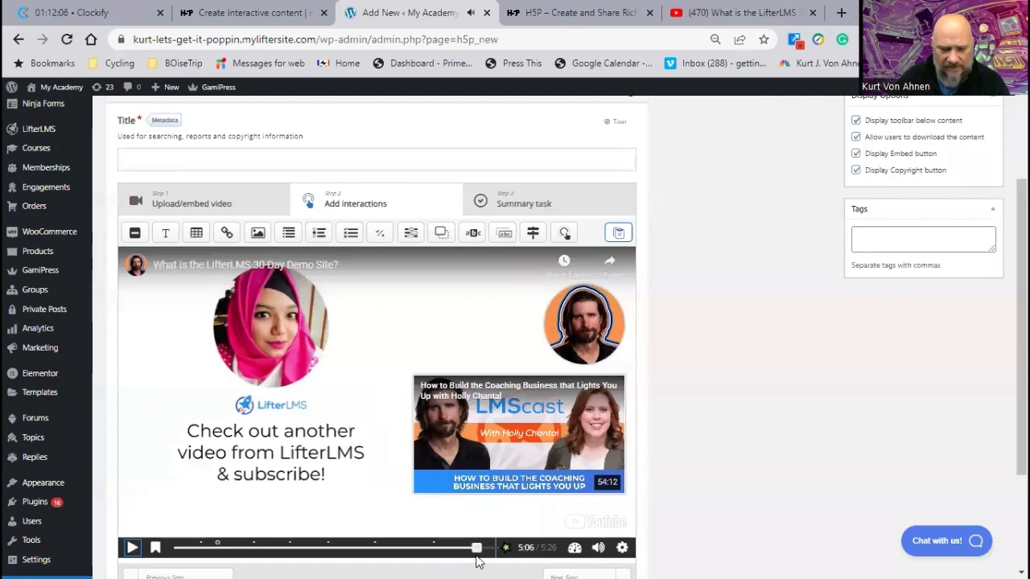
mouse_move(477, 551)
mouse_down()
mouse_move(450, 552)
mouse_move(459, 555)
mouse_up()
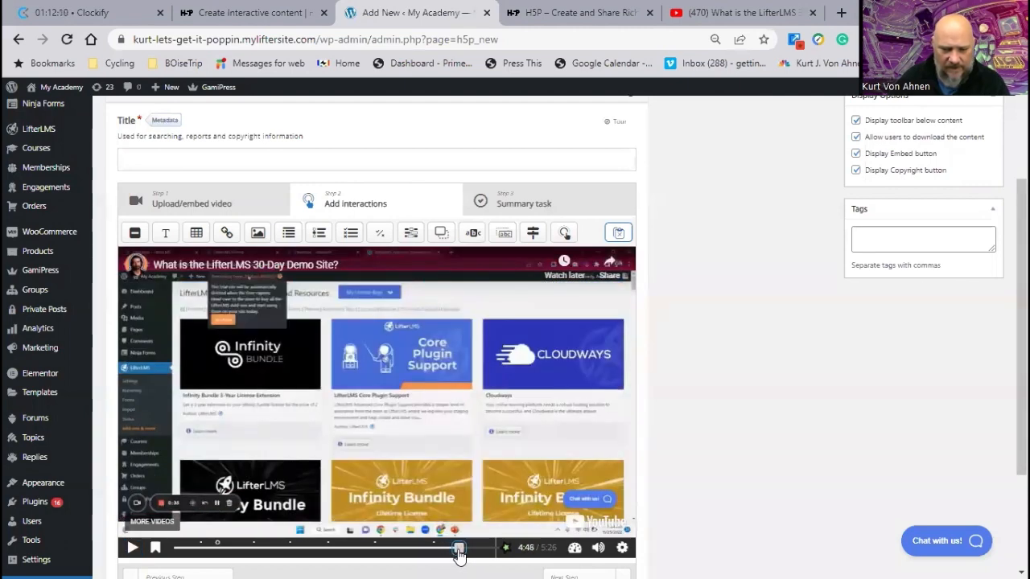
Step: Open the LifterLMS eLearning Agency Program page, lifterlms.com/agency, in a new browser tab
click(841, 13)
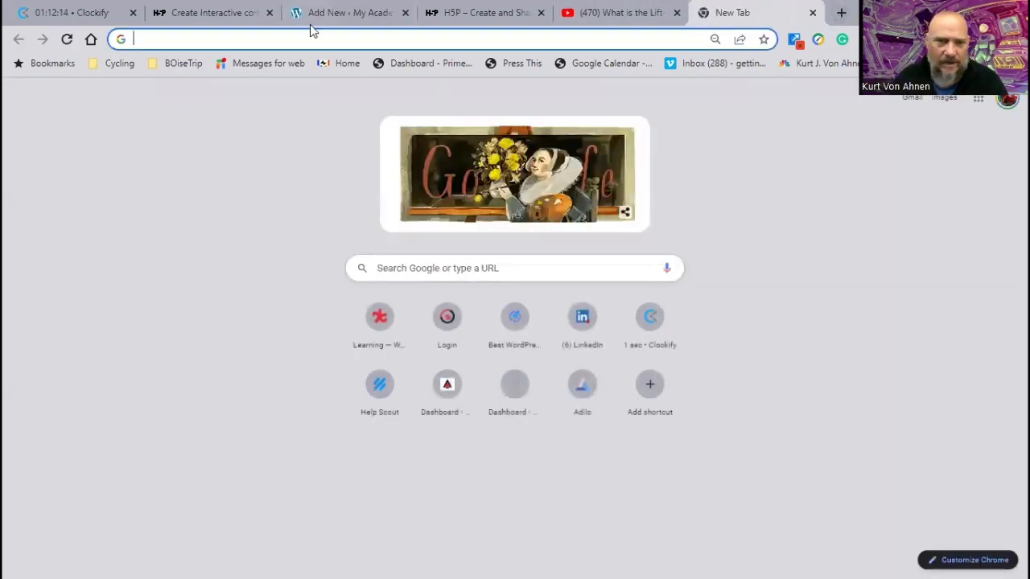
click(309, 34)
text(lif)
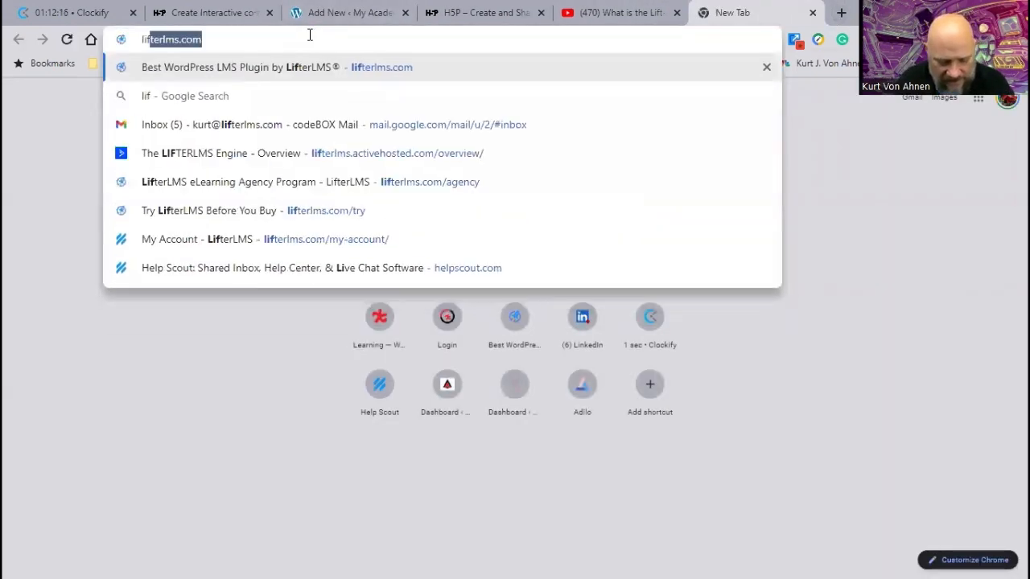
text(terlms)
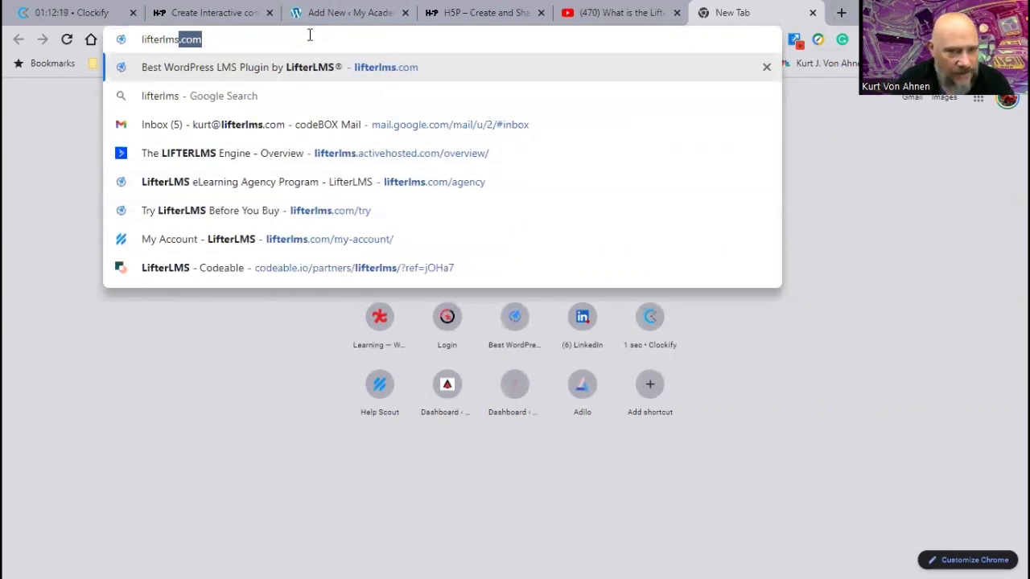
click(428, 180)
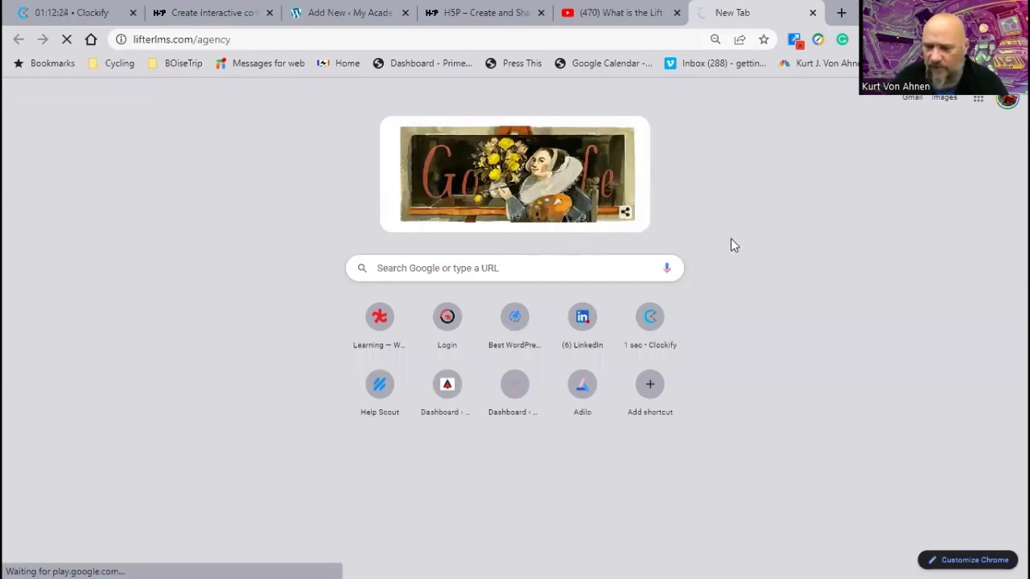
Step: Copy the heading "Become a LifterLMS eLearning Agency Partner" and the sentence below it from the agency page
scroll(682, 279, down, 3)
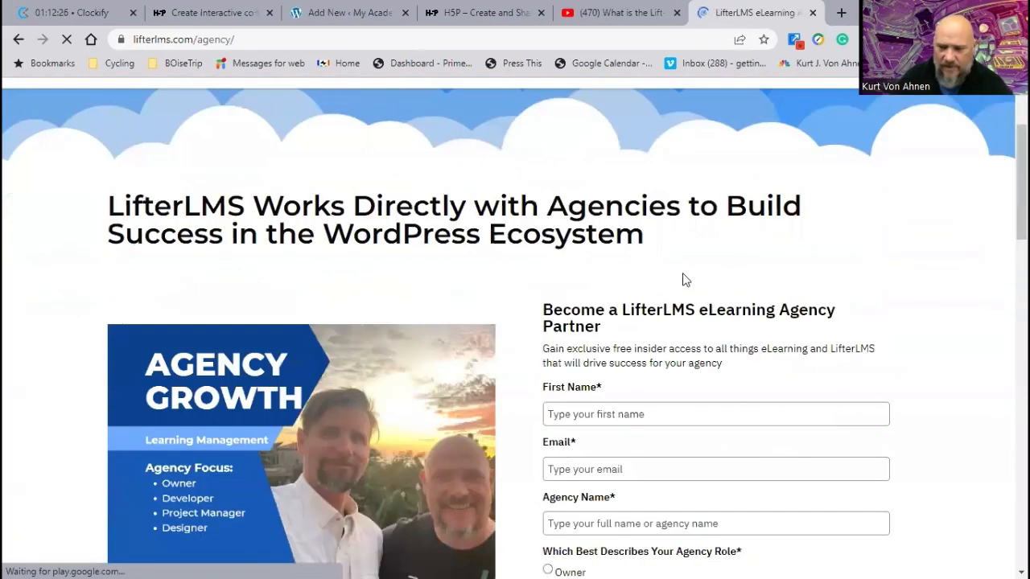
scroll(683, 280, down, 1)
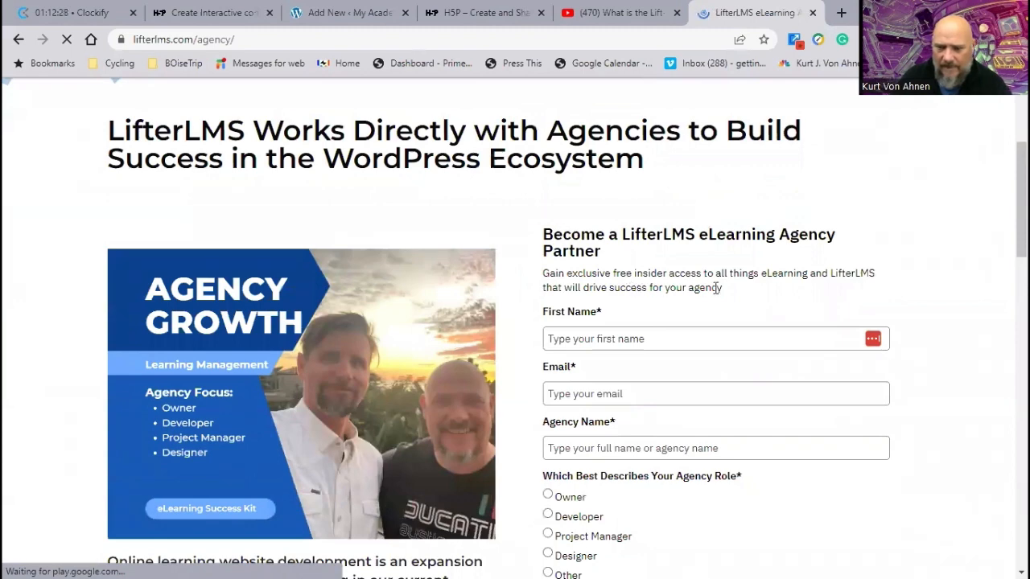
drag(722, 288, 546, 238)
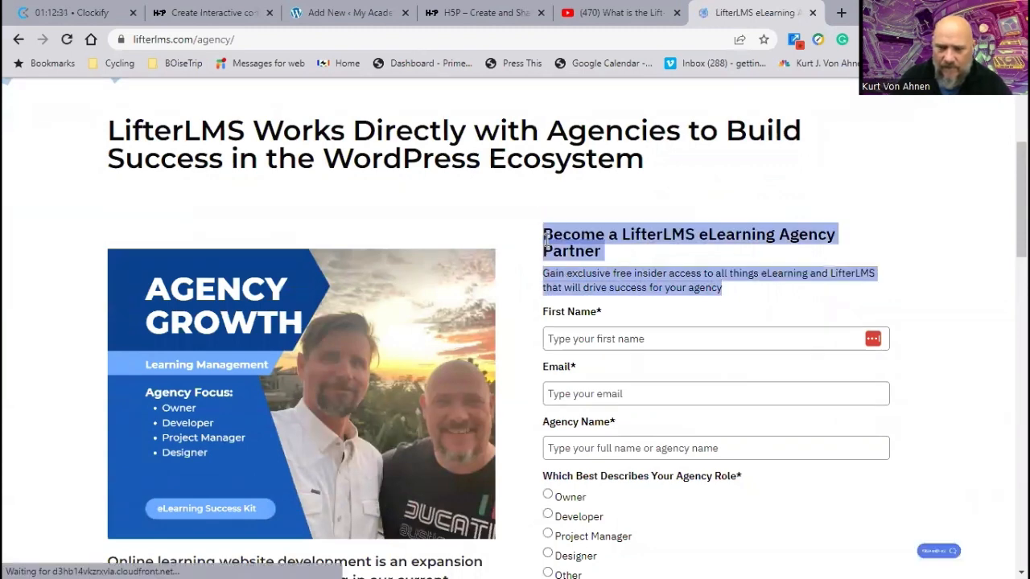
right_click(572, 241)
click(599, 250)
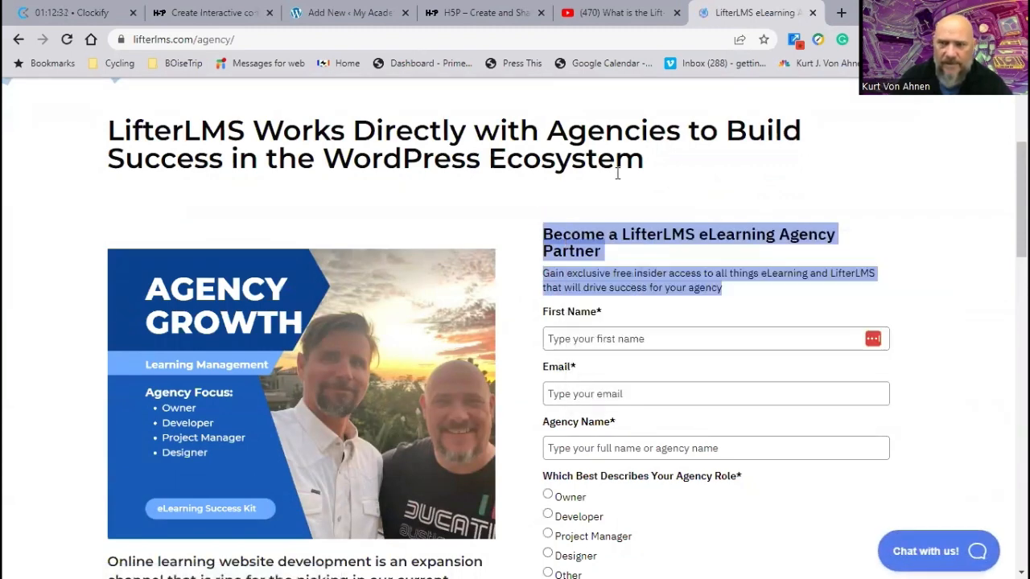
Step: Return to the H5P editor, add a Link interaction at 4:48, and paste the copied agency partner text as its title
click(370, 14)
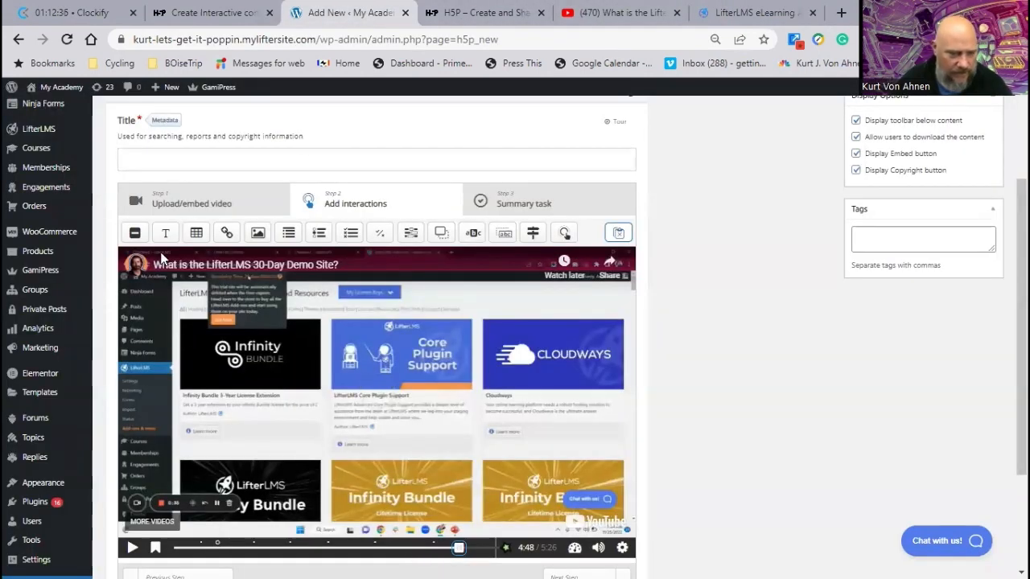
click(225, 233)
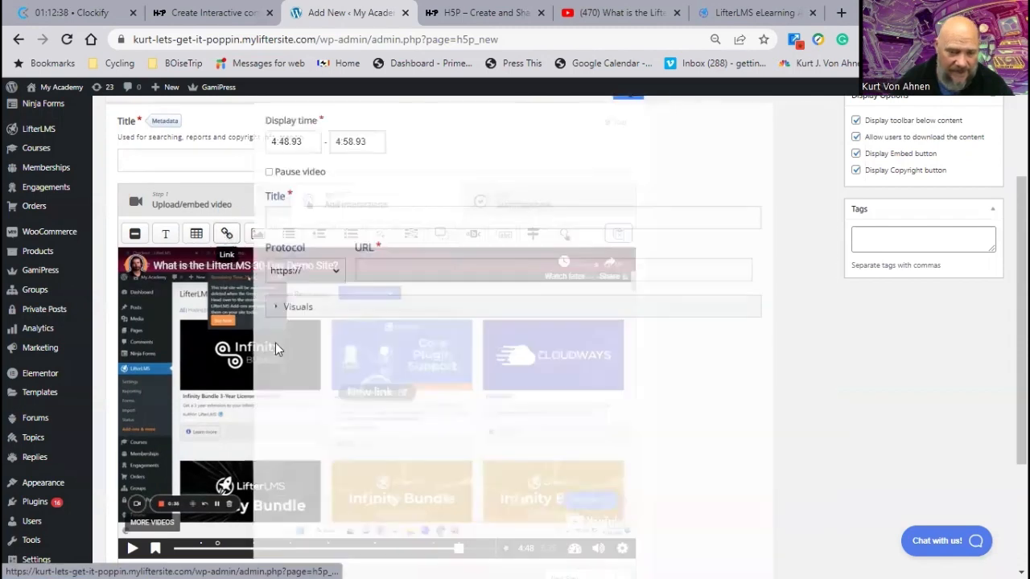
scroll(242, 266, up, 1)
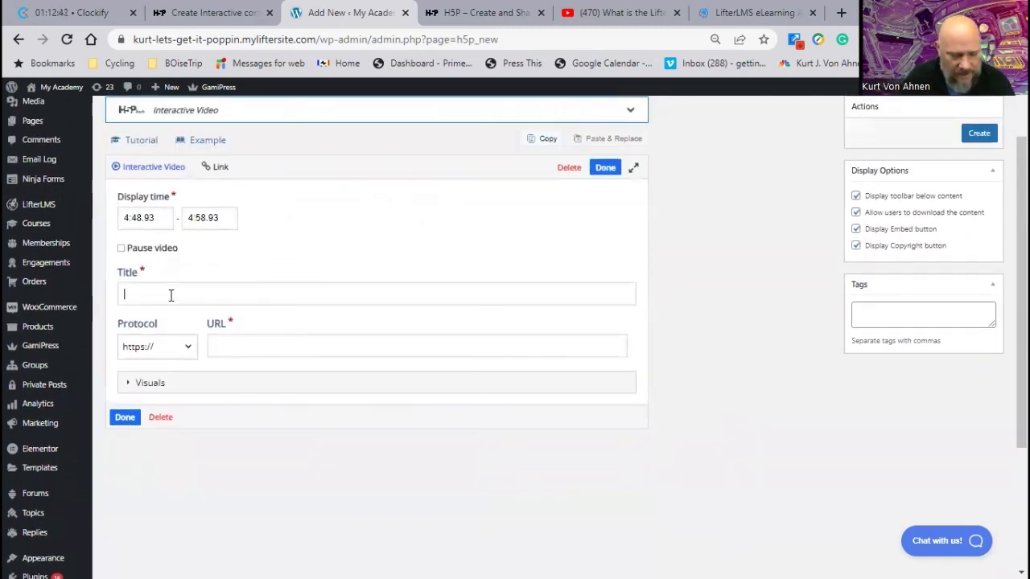
key(ctrl+v)
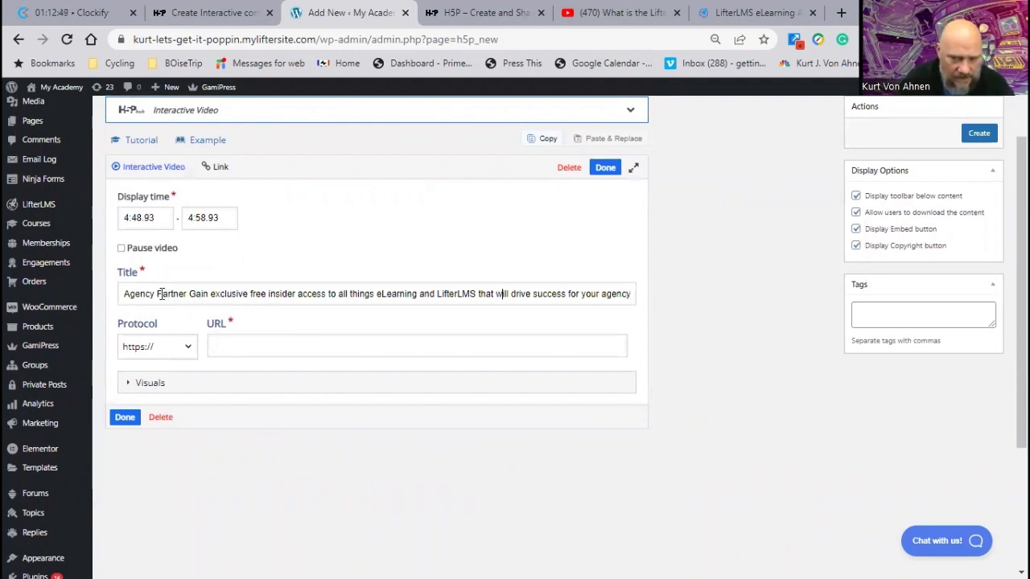
key(Left)
key(Left)
key(Left)
key(Left)
key(Left)
key(Left)
key(Left)
key(Left)
key(Left)
key(Left)
key(Left)
key(Left)
key(Left)
key(Left)
key(Left)
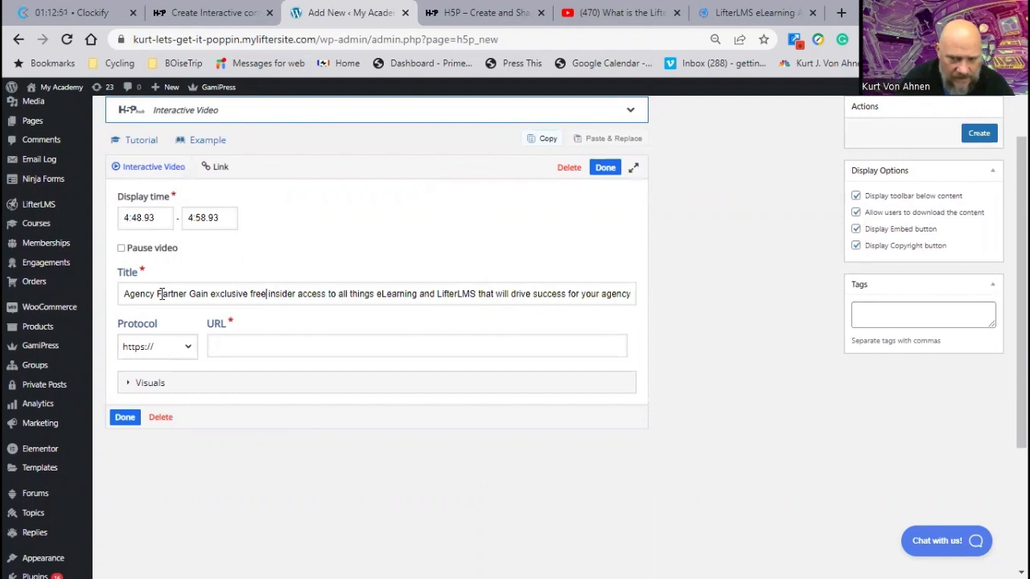
key(Left)
key(Left)
key(Left)
key(Left)
key(Left)
key(Left)
key(Left)
key(Left)
key(Left)
key(Left)
key(Left)
key(Left)
key(Left)
key(Left)
key(Left)
key(Left)
key(Left)
key(Left)
key(Left)
key(Left)
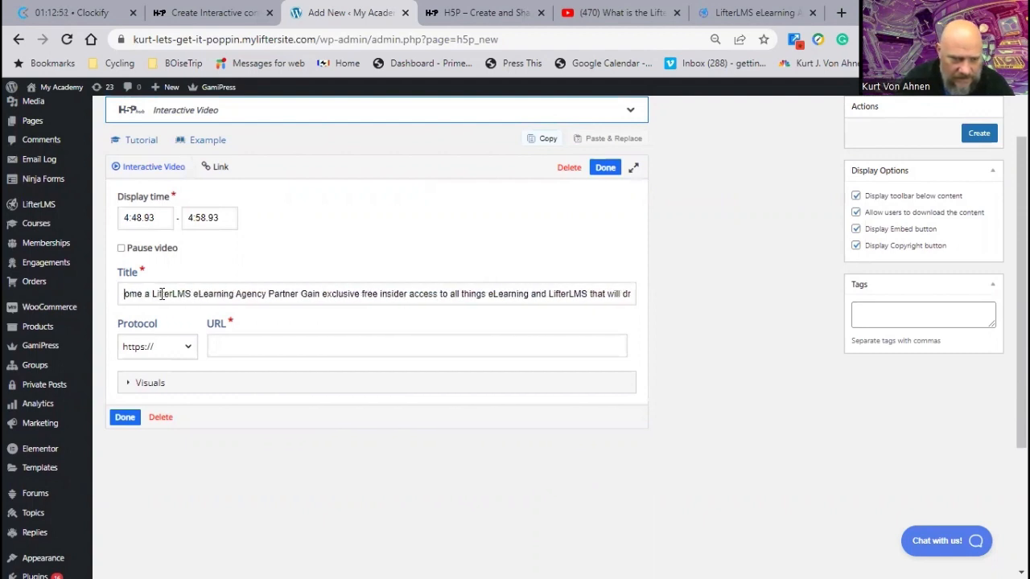
Step: Set the link's URL to lifterlms.com/agency and save the link interaction
click(251, 346)
text(lifterlms.com/agency)
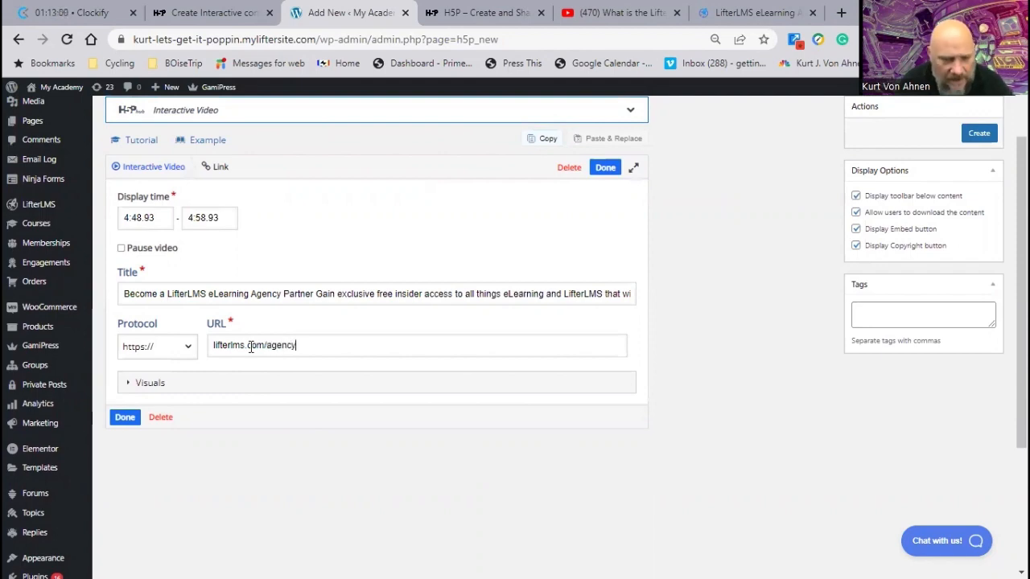
click(127, 417)
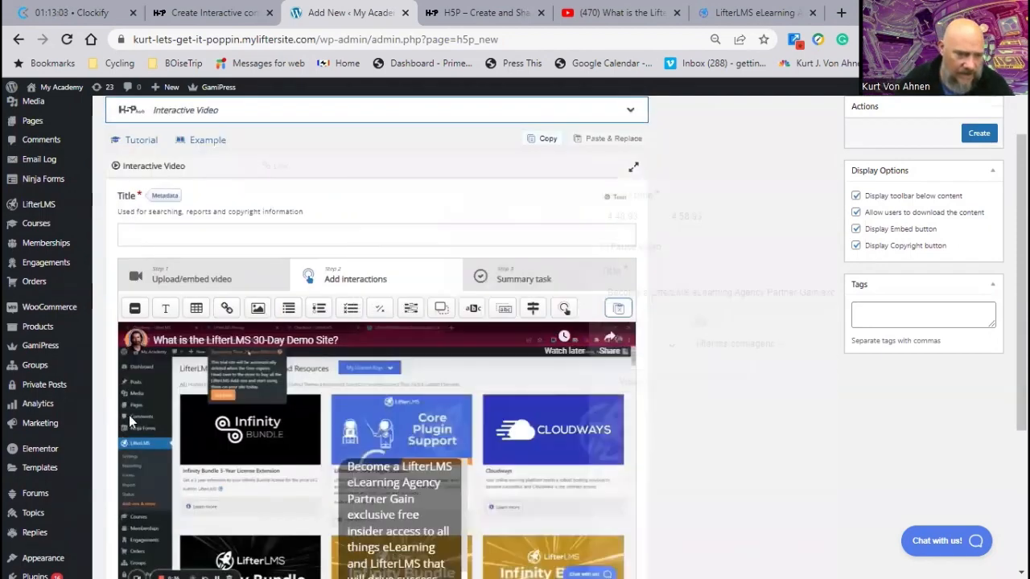
Step: Move the link box up over the Infinity Bundle tile and set its background color to light blue, rgb(109, 158, 235)
scroll(376, 367, down, 1)
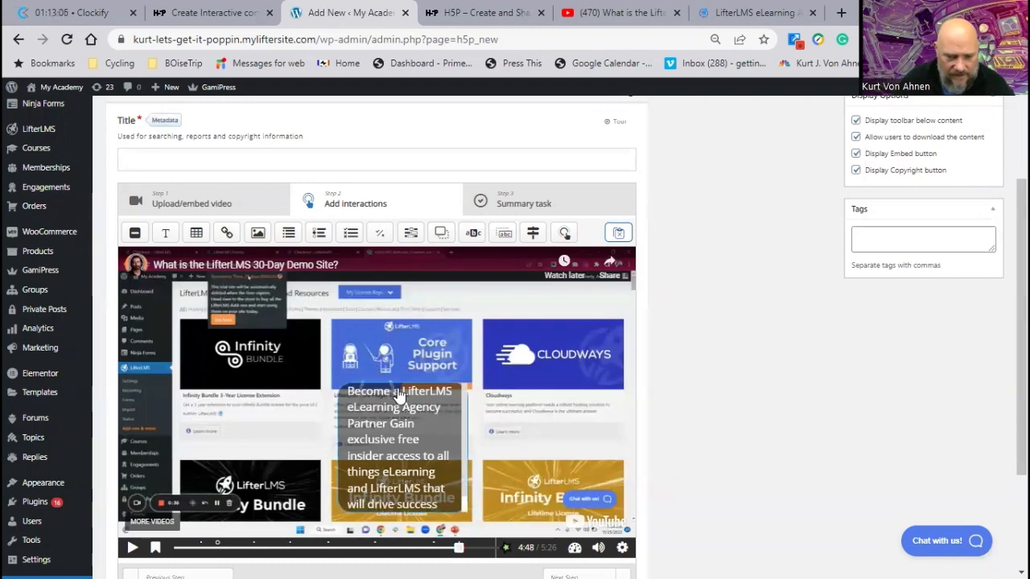
drag(393, 391, 290, 333)
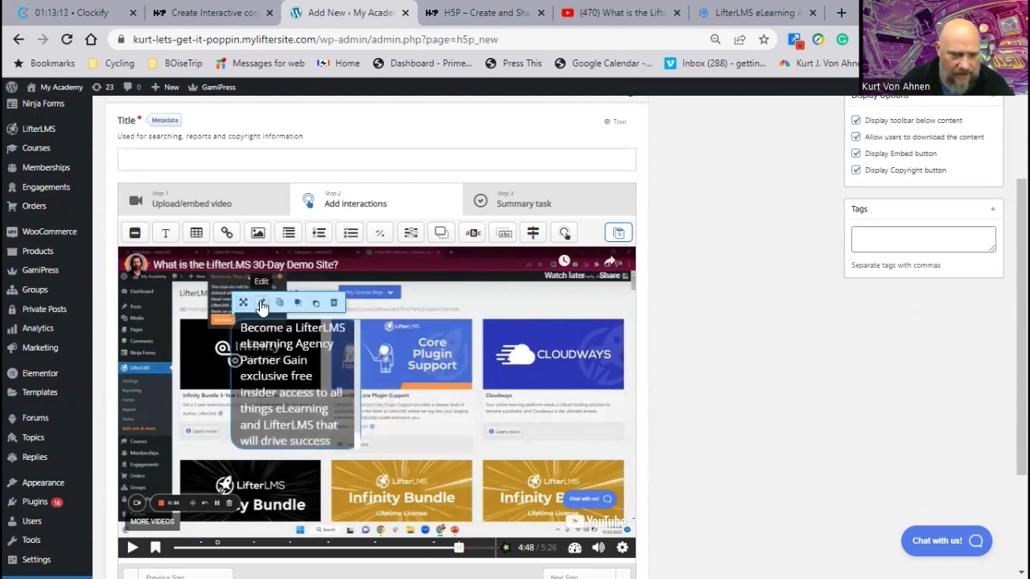
click(260, 308)
click(149, 310)
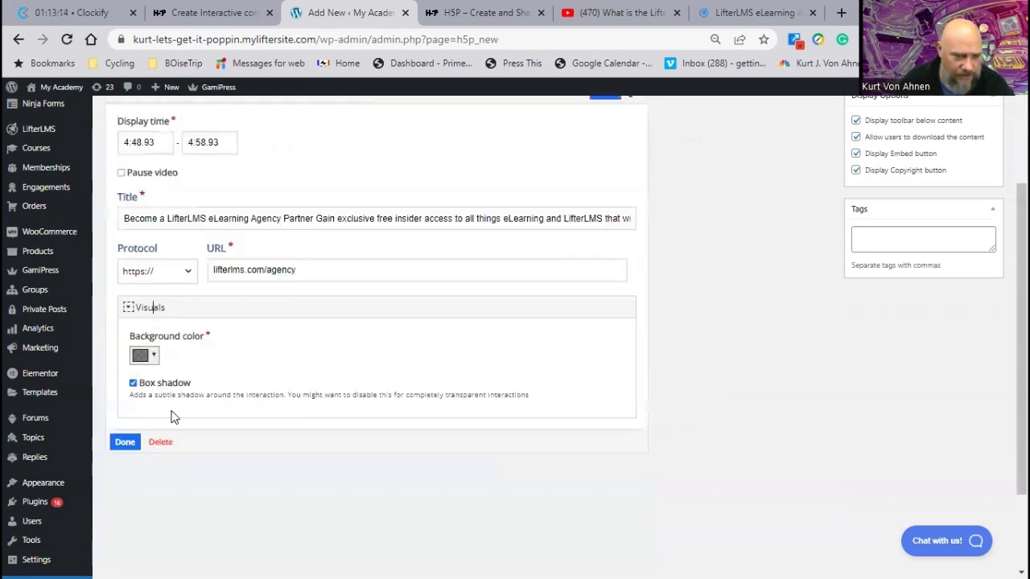
click(143, 358)
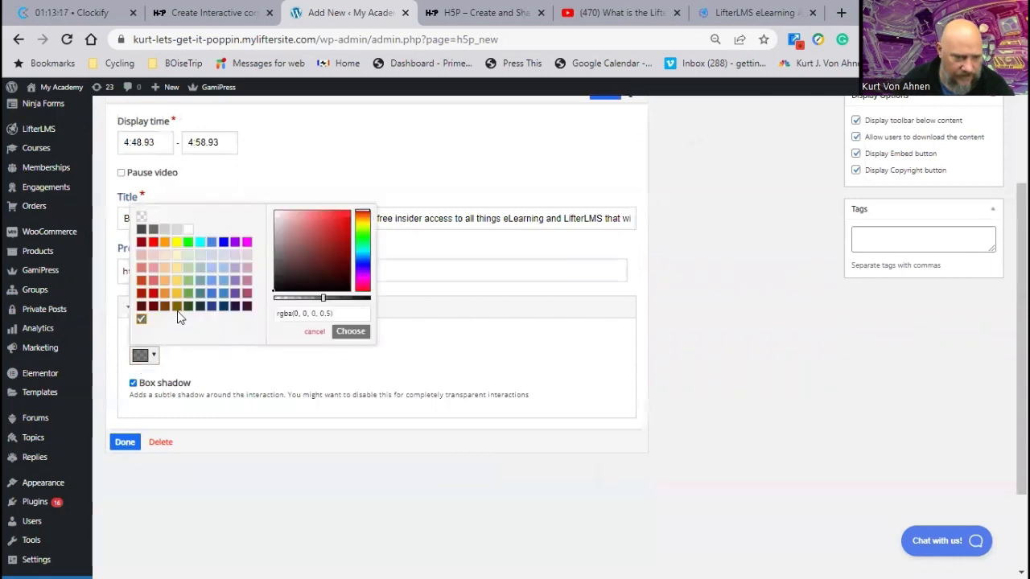
click(211, 294)
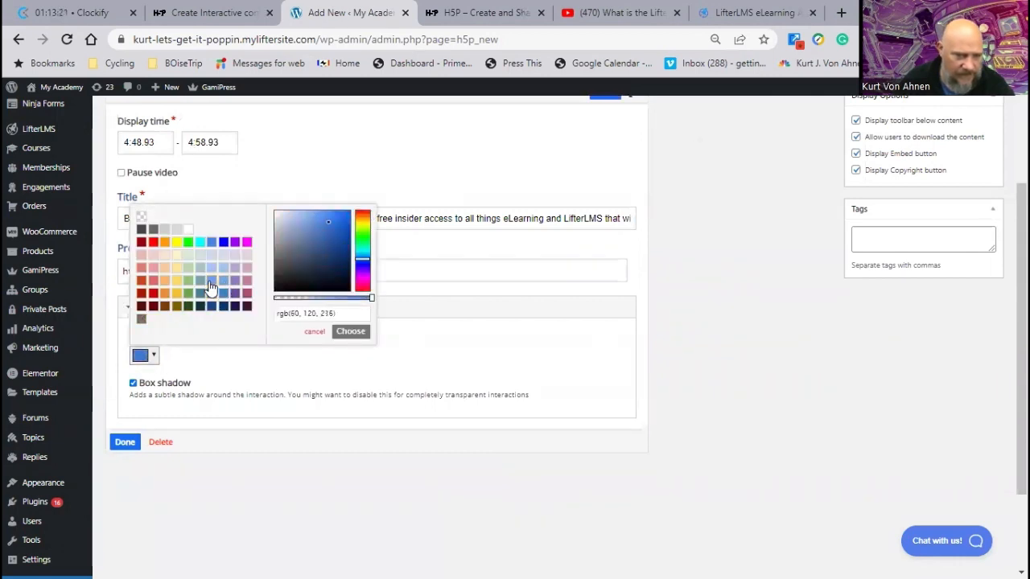
click(212, 280)
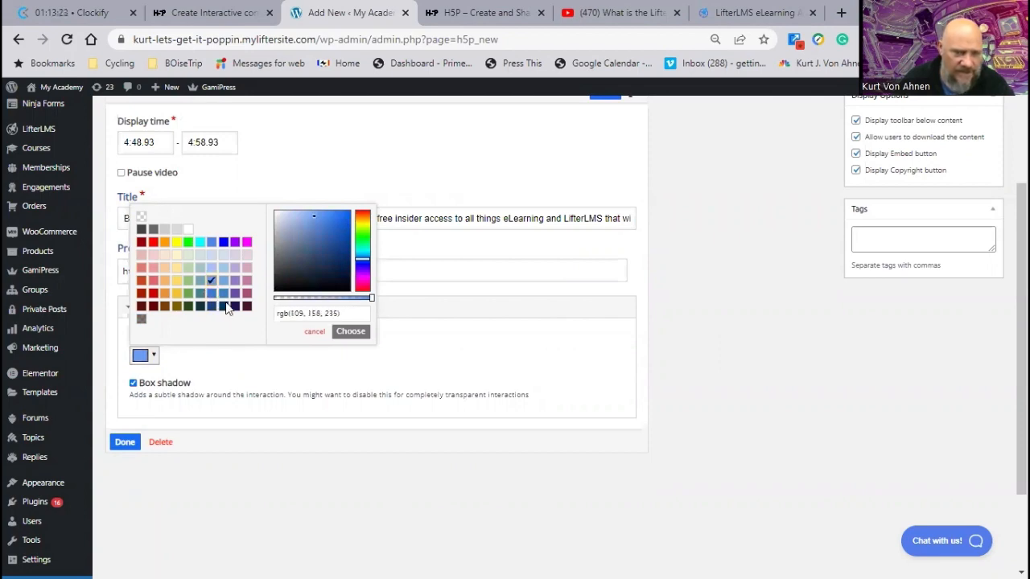
click(126, 442)
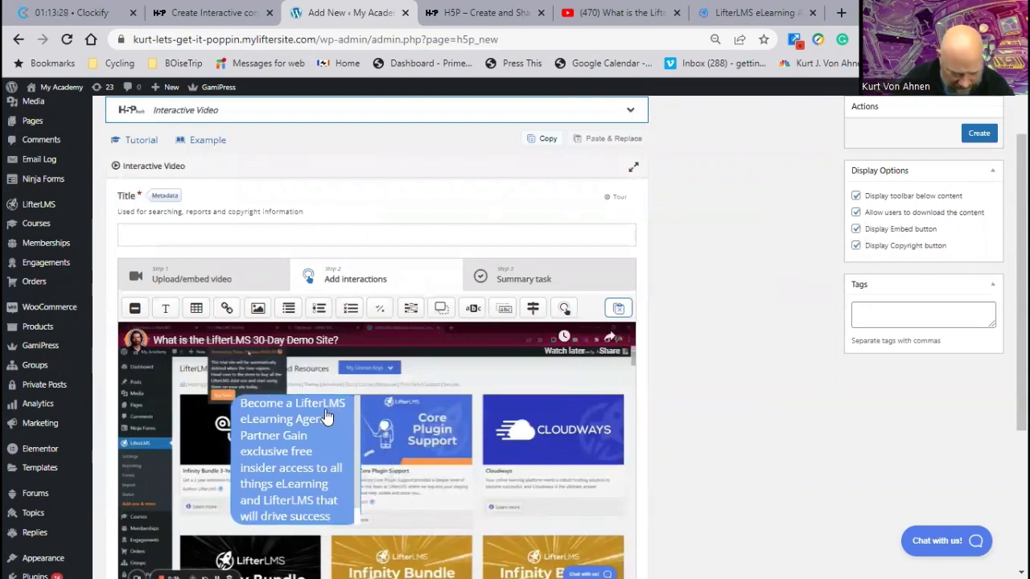
Step: Move the agency link box sideways so it sits between the Infinity Bundle and Core Plugin Support tiles
drag(353, 426, 449, 438)
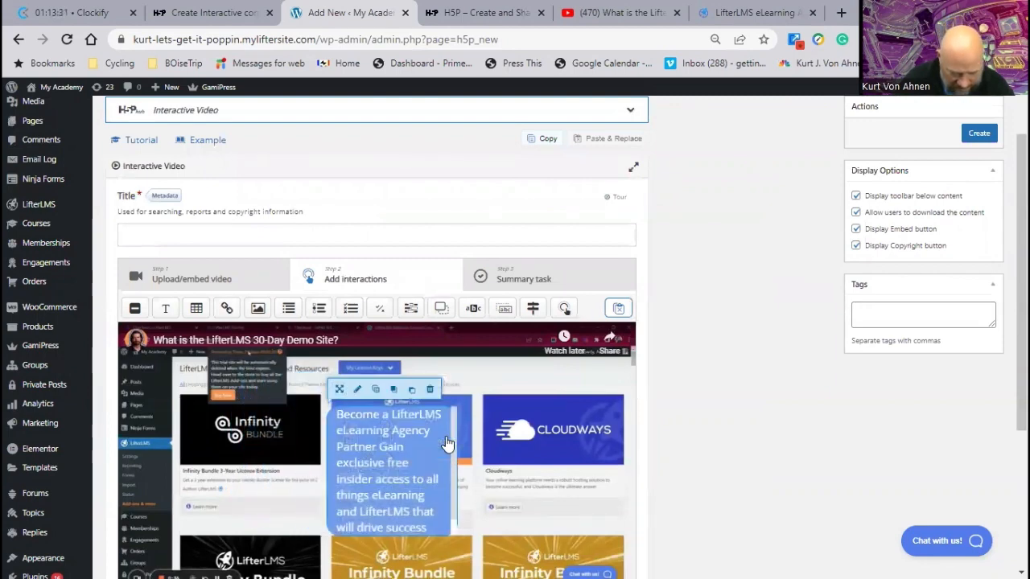
drag(326, 475, 310, 465)
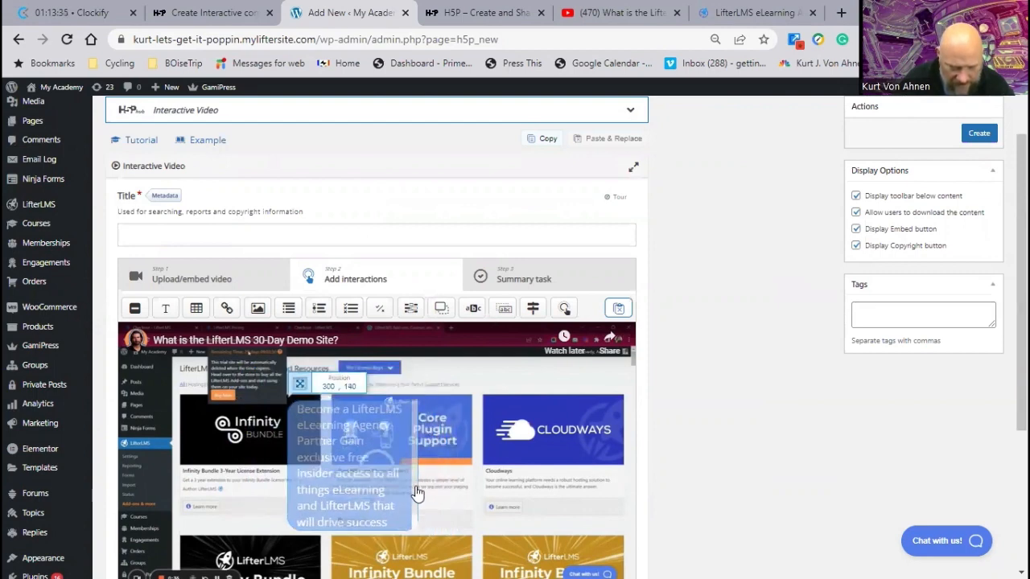
scroll(347, 458, down, 1)
scroll(347, 459, down, 2)
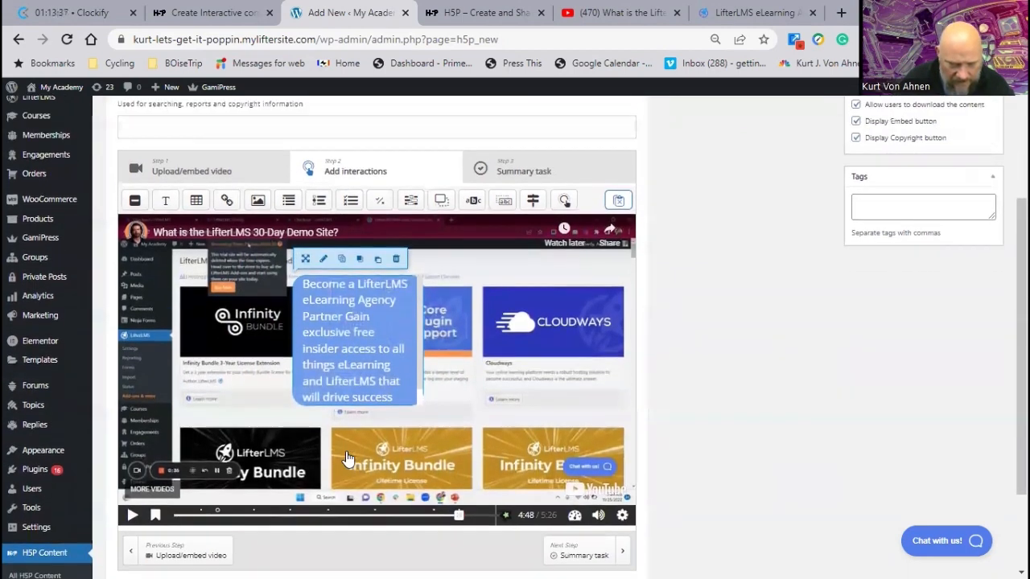
scroll(354, 434, up, 3)
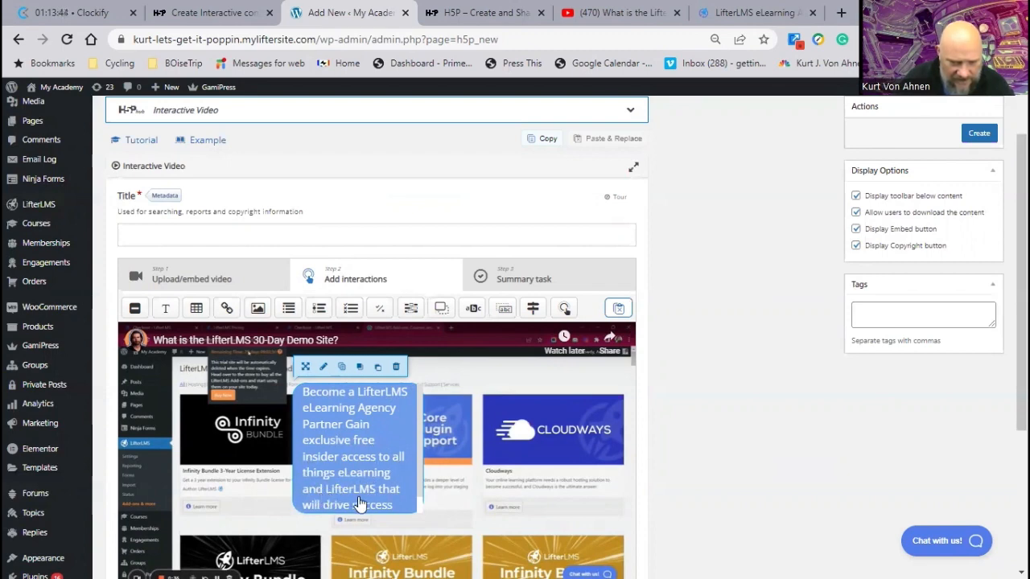
Step: Insert "..." after "Agency Partner" in the link's title, save it, and shift the link box slightly down and to the right
click(322, 367)
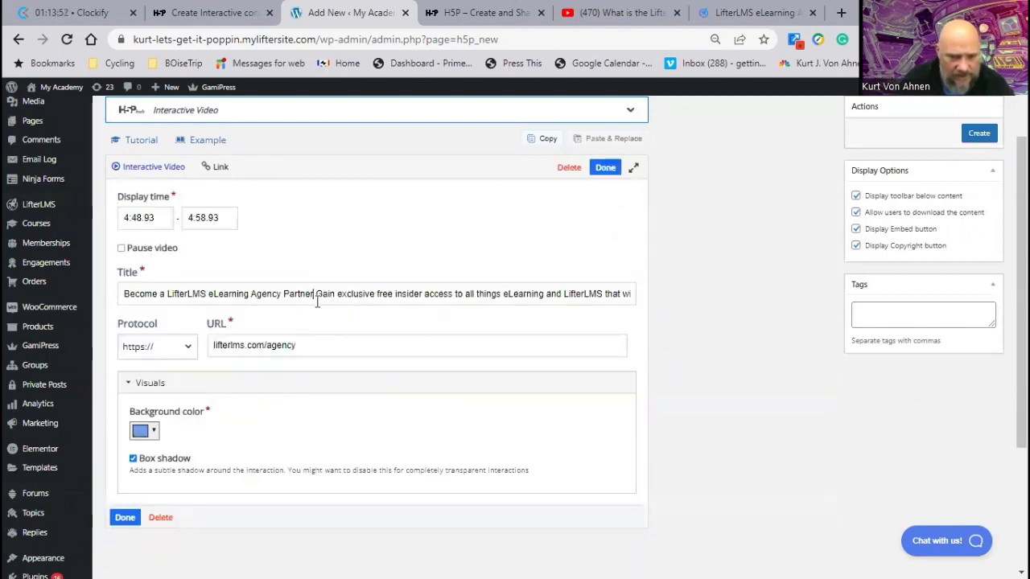
text(...)
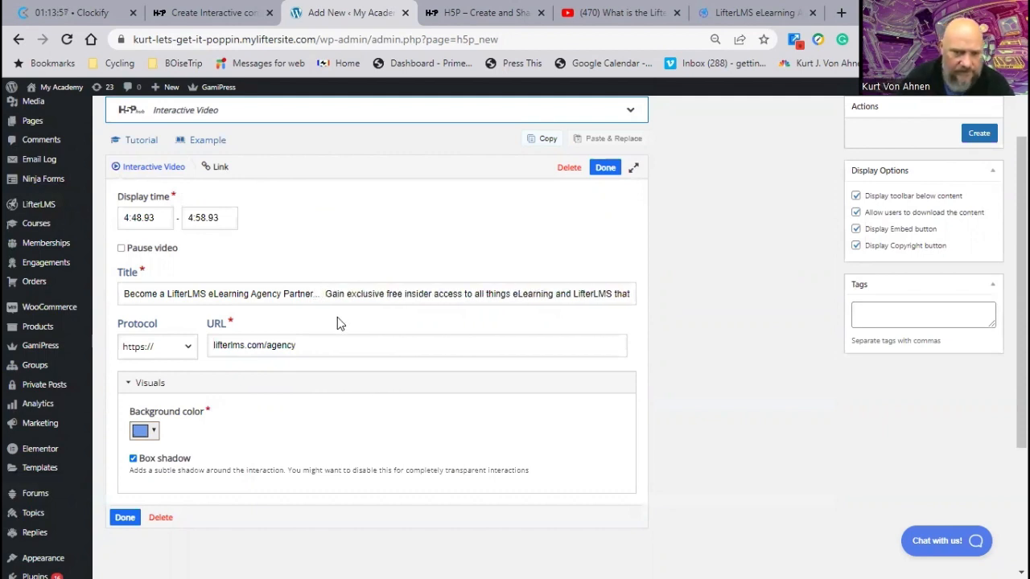
click(124, 517)
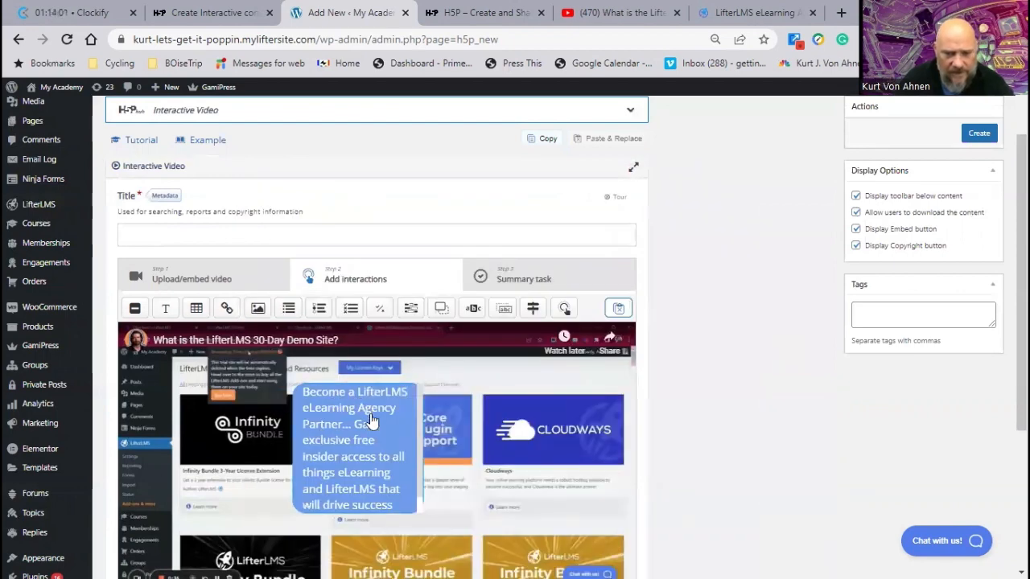
scroll(358, 424, down, 2)
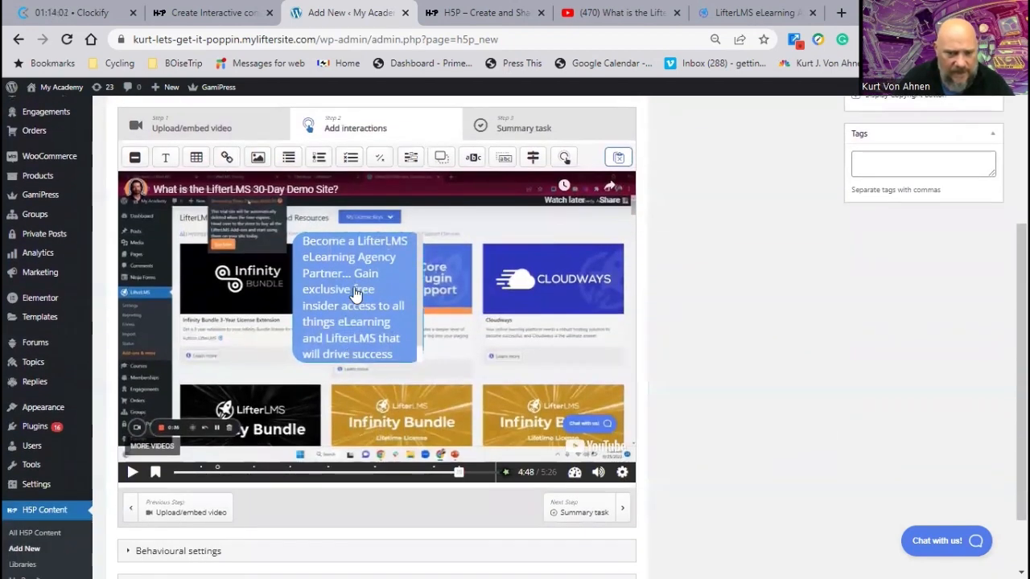
drag(355, 296, 372, 320)
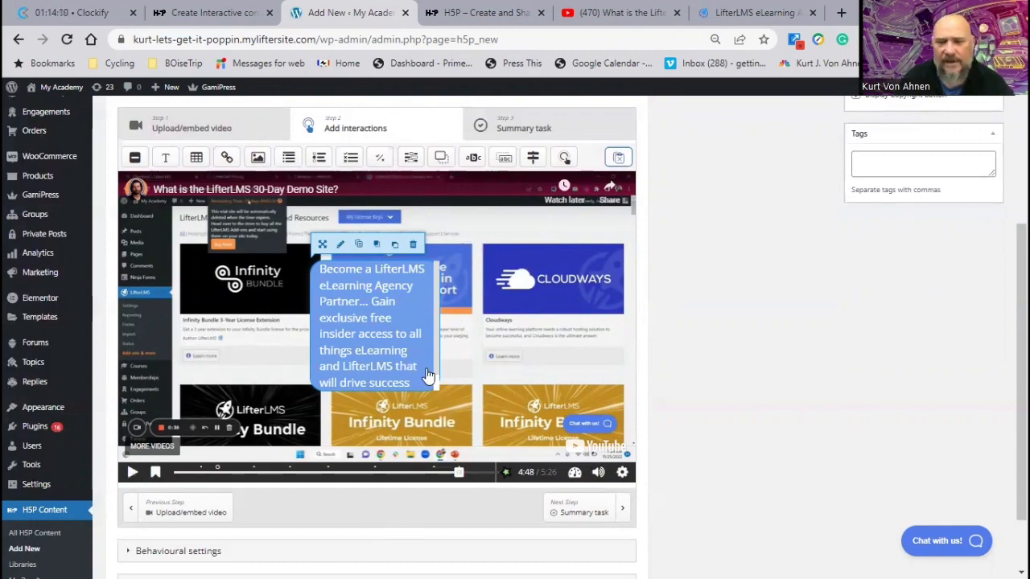
Step: Title the interactive video "Agency Outreach" and create the H5P content
scroll(428, 376, up, 3)
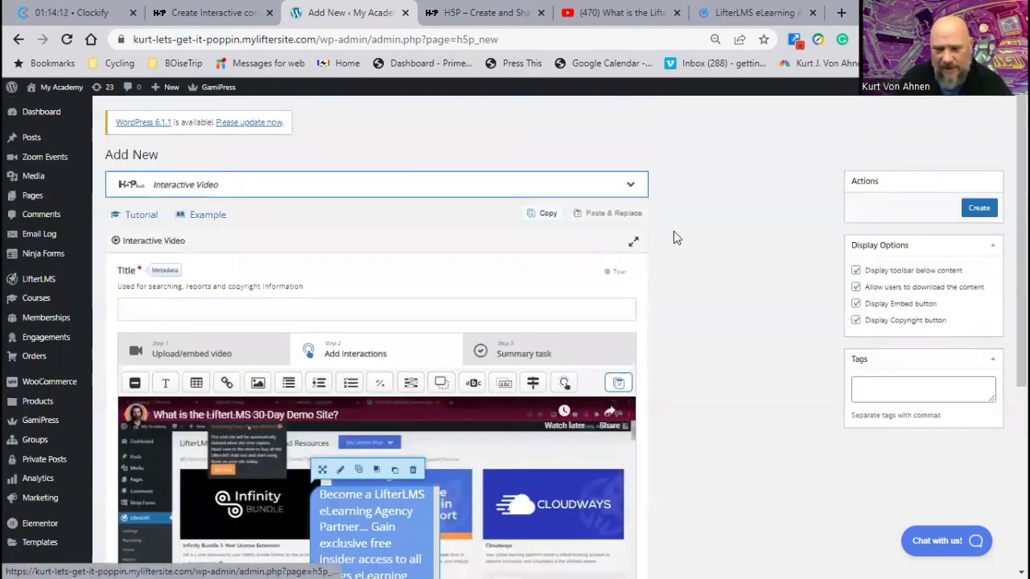
click(979, 210)
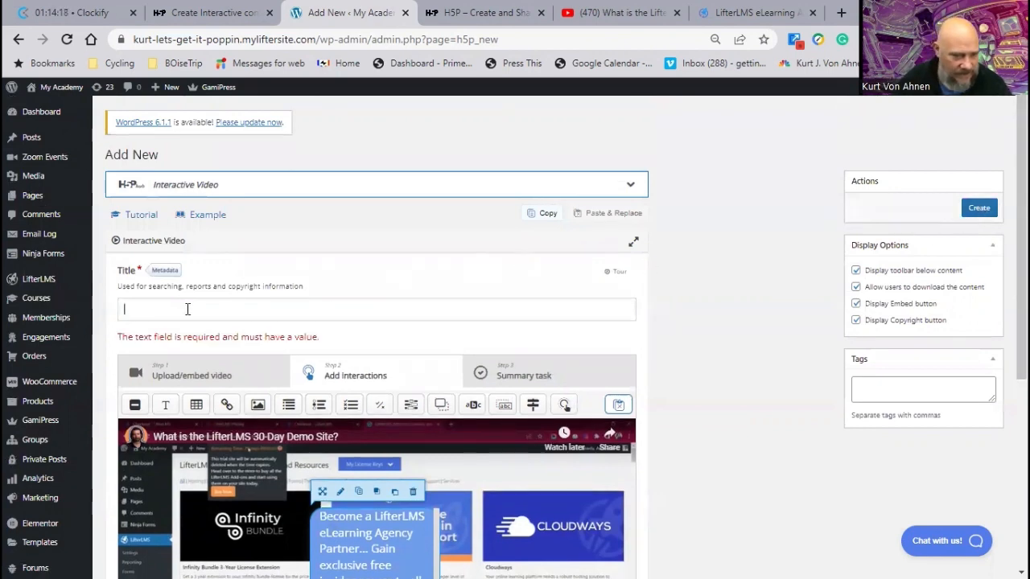
click(140, 306)
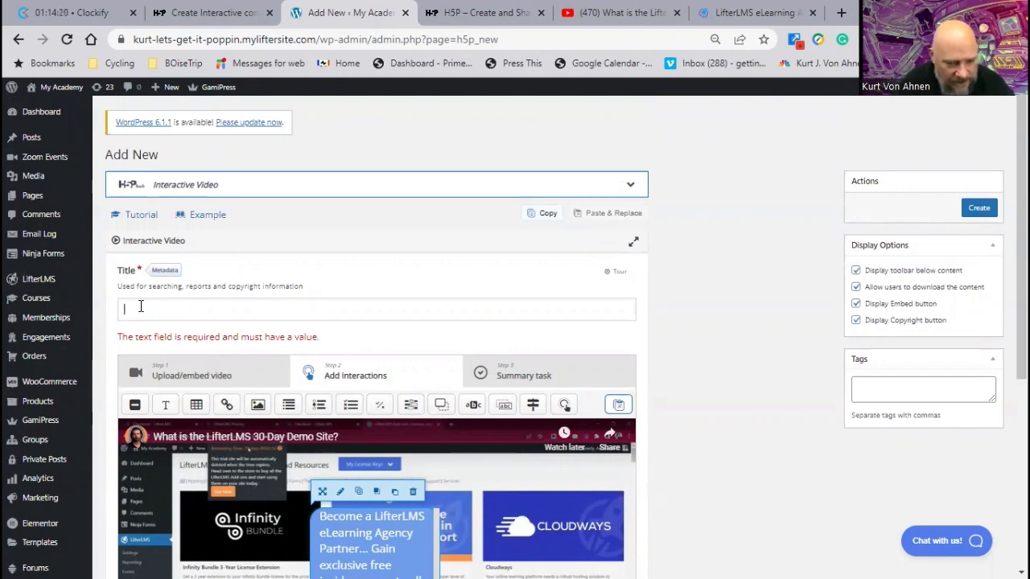
text(Agenc)
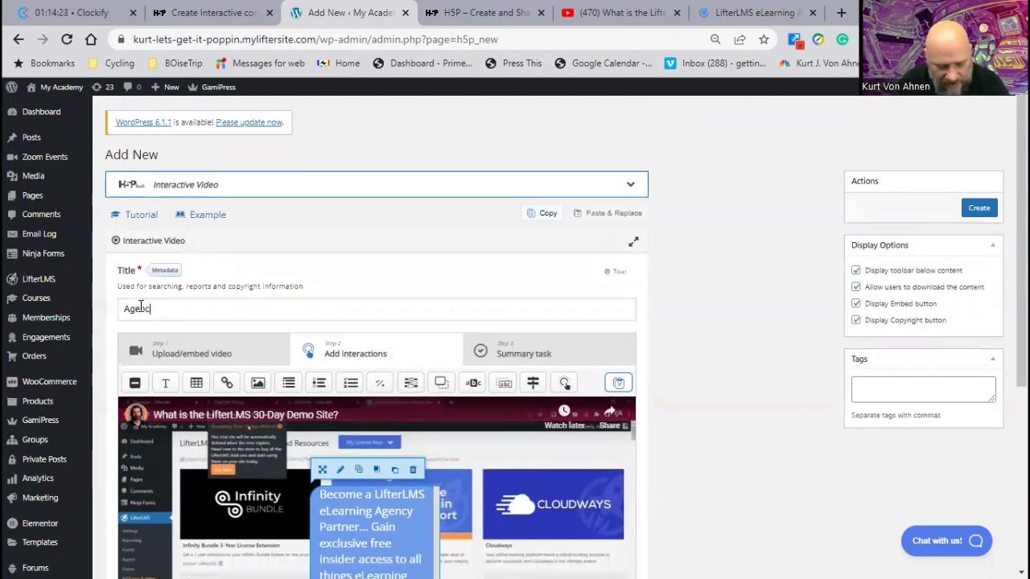
text(y)
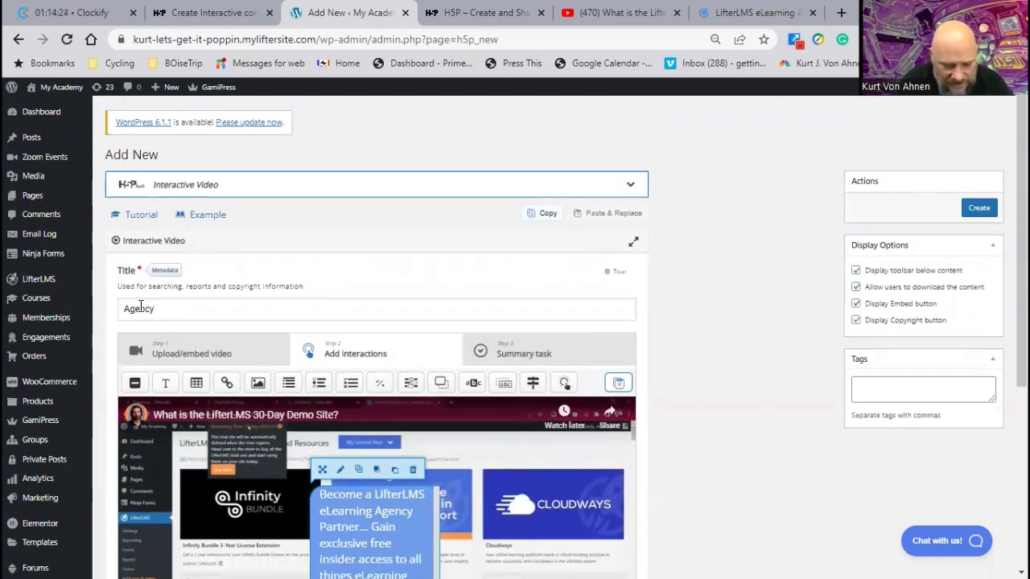
text( Outreach)
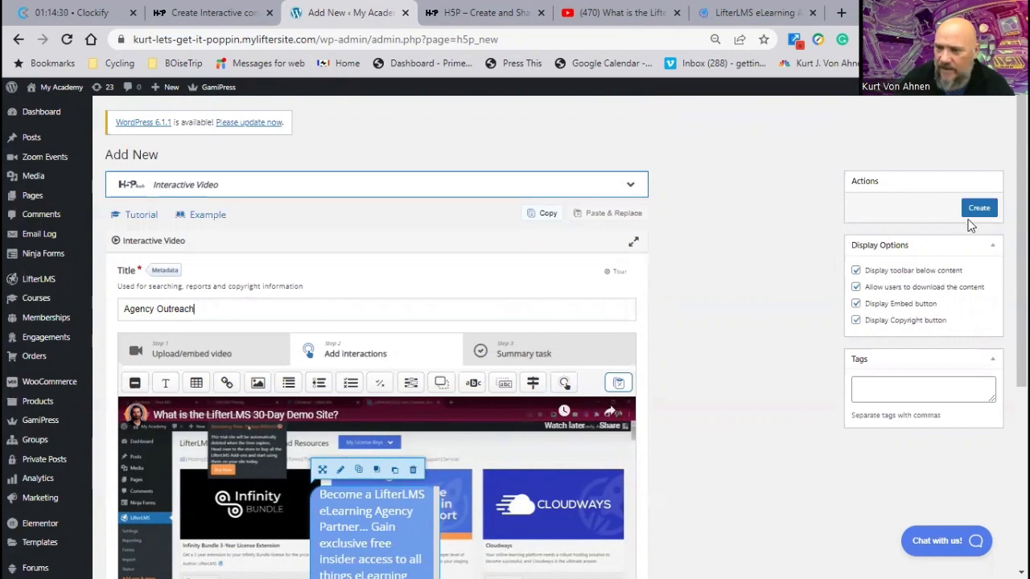
click(980, 210)
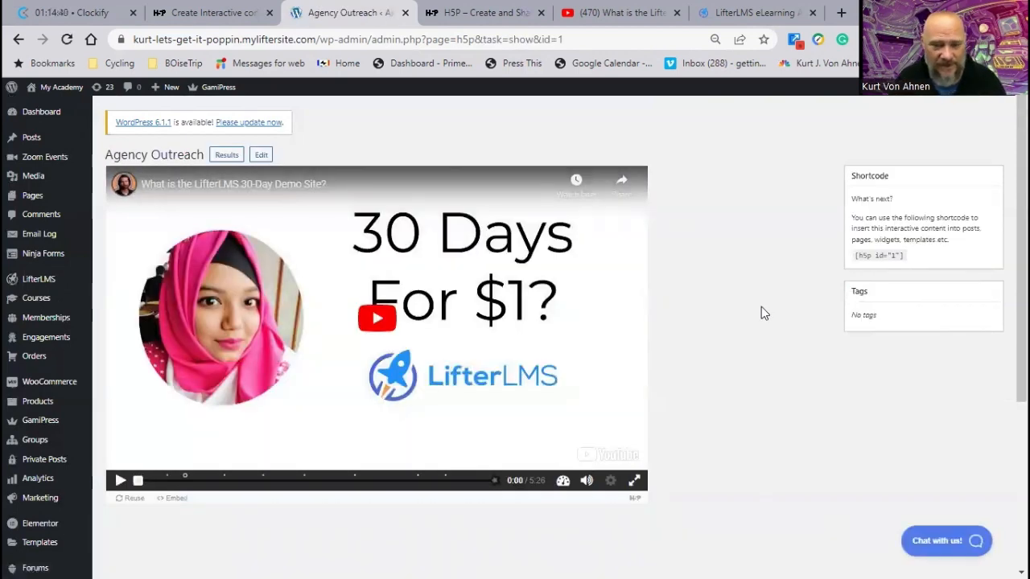
Step: Play the created video, test the "Join our "Agency Channel" for extra benefits..." link, and return to resume playback
click(375, 320)
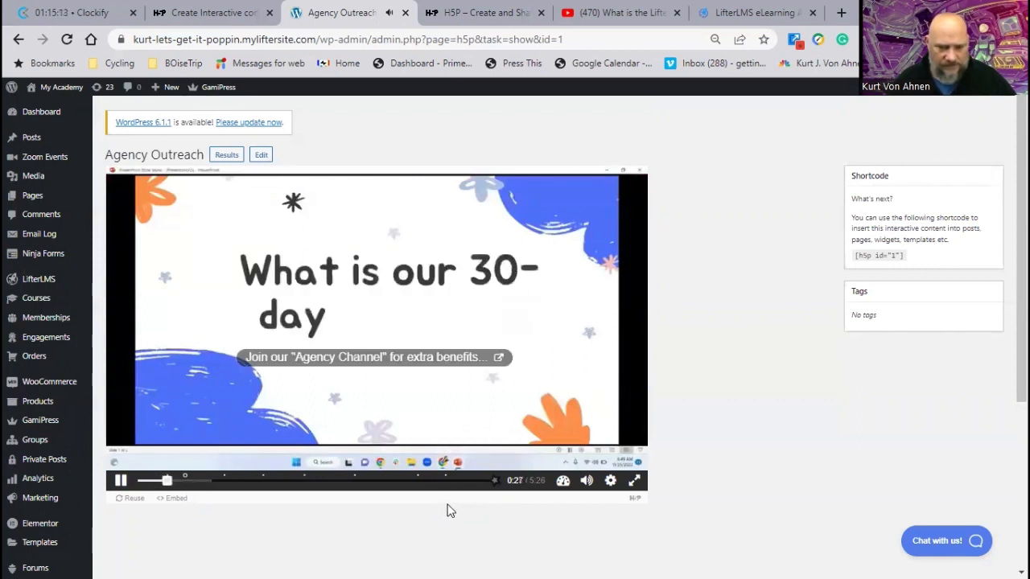
click(368, 362)
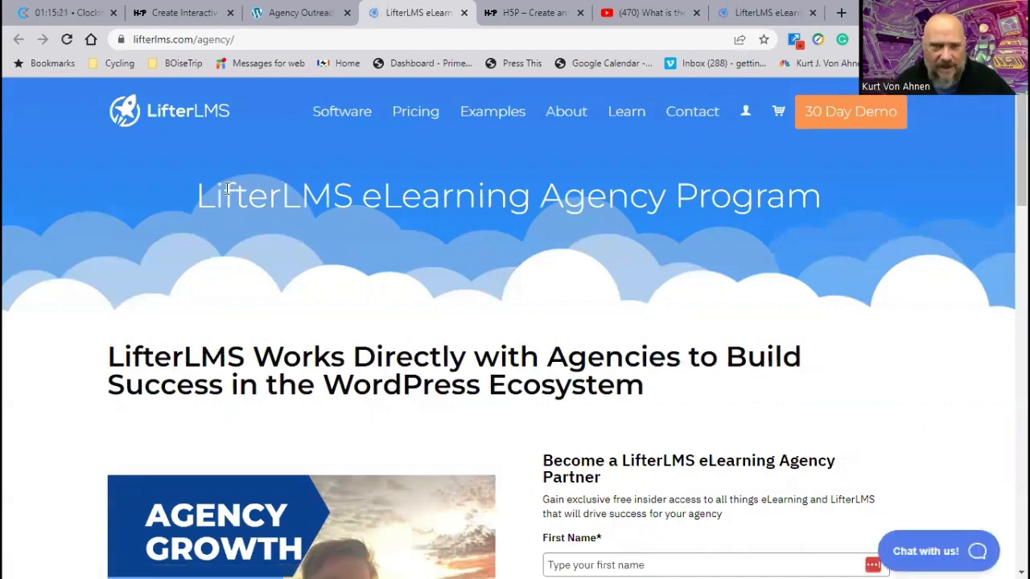
click(298, 15)
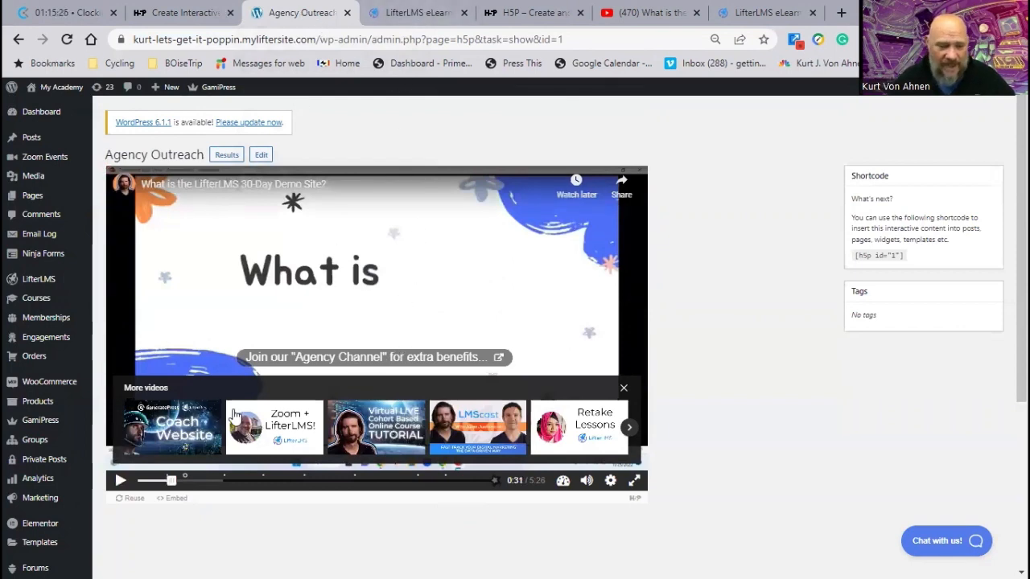
click(120, 480)
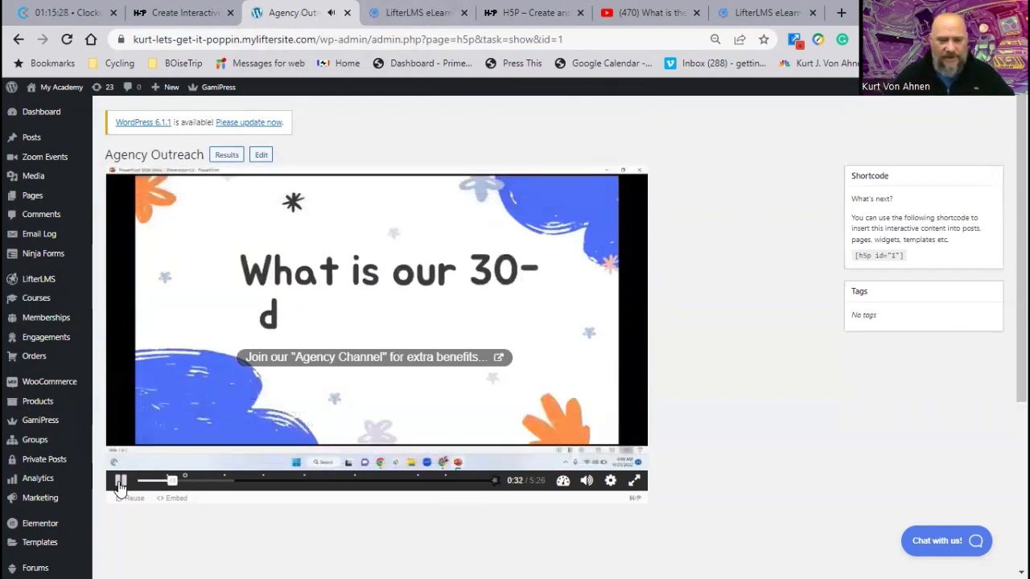